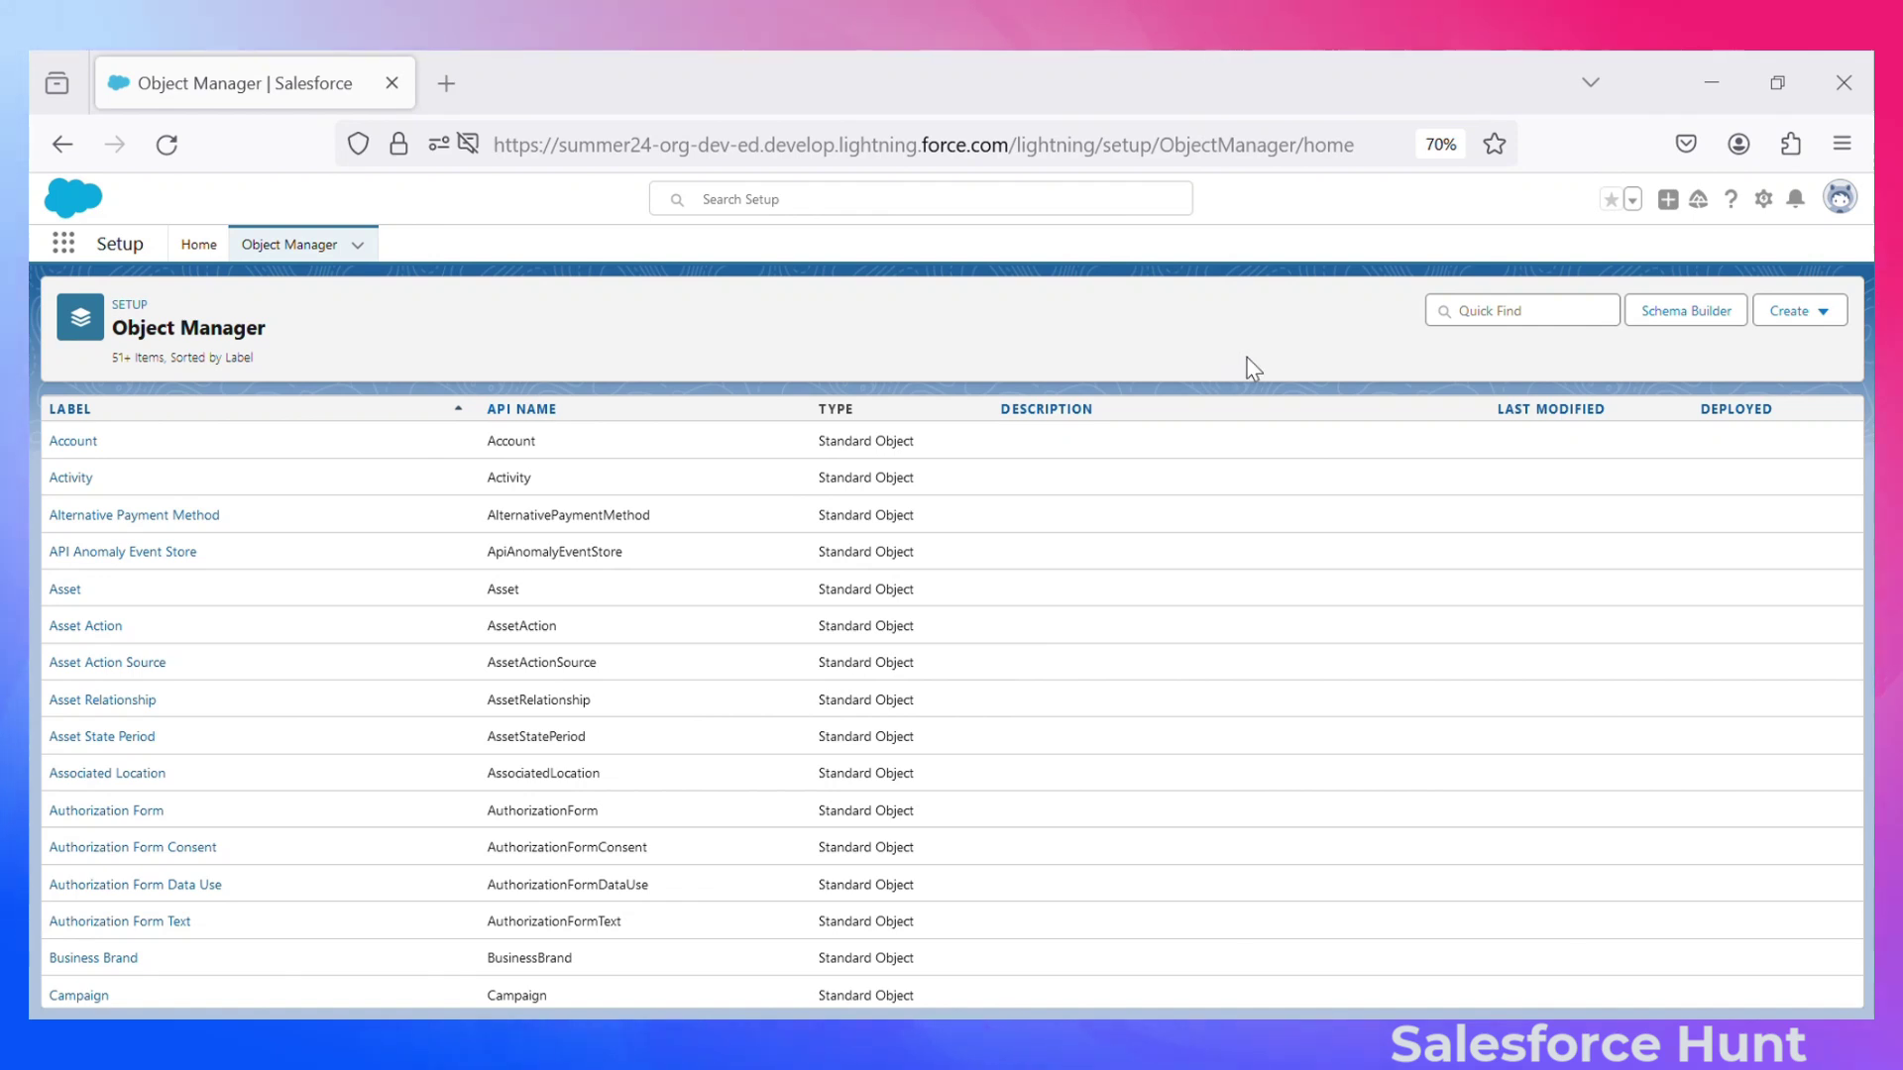
- Open the gear menu from the Object Manager page
{"action": "left_click", "coordinate": [1765, 203]}
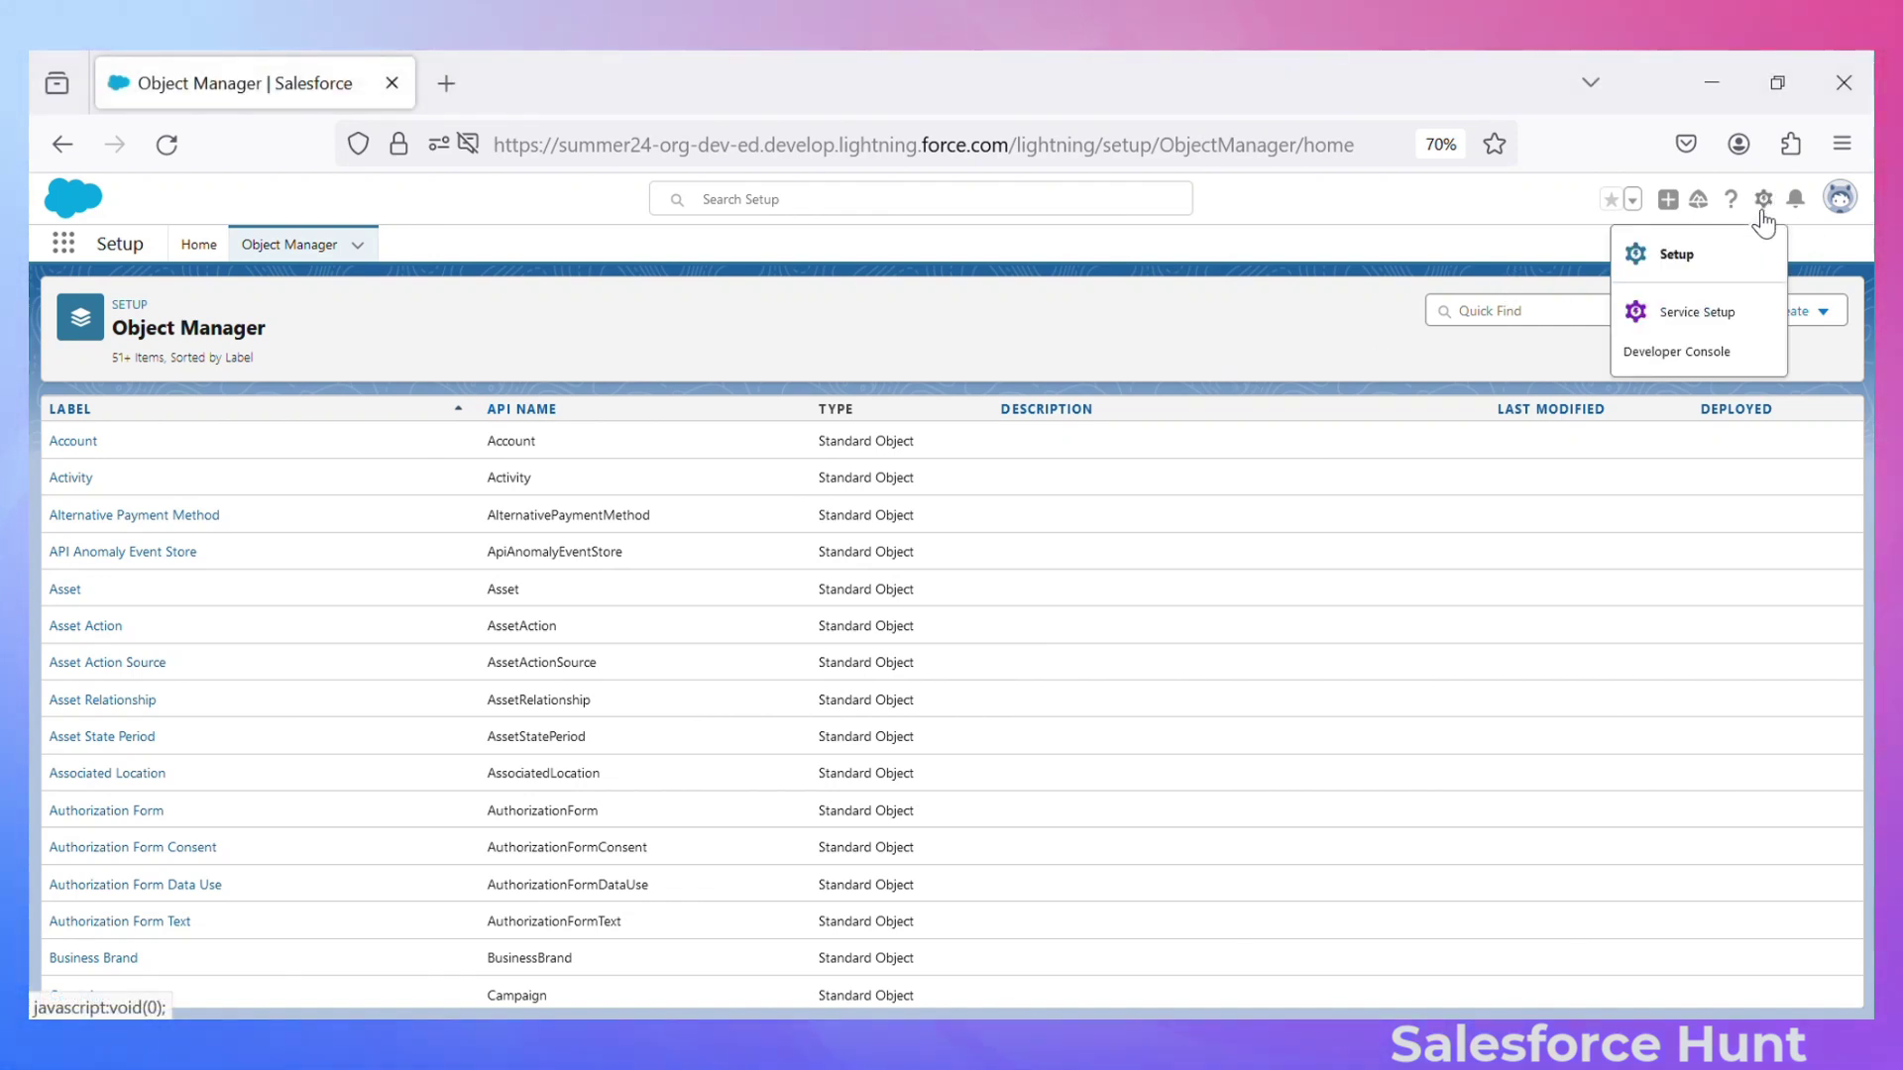
- Open Setup in a new tab and reach the Salesforce Mobile App page via Quick Find 'salesforce mobi'
{"action": "left_click", "coordinate": [1673, 259]}
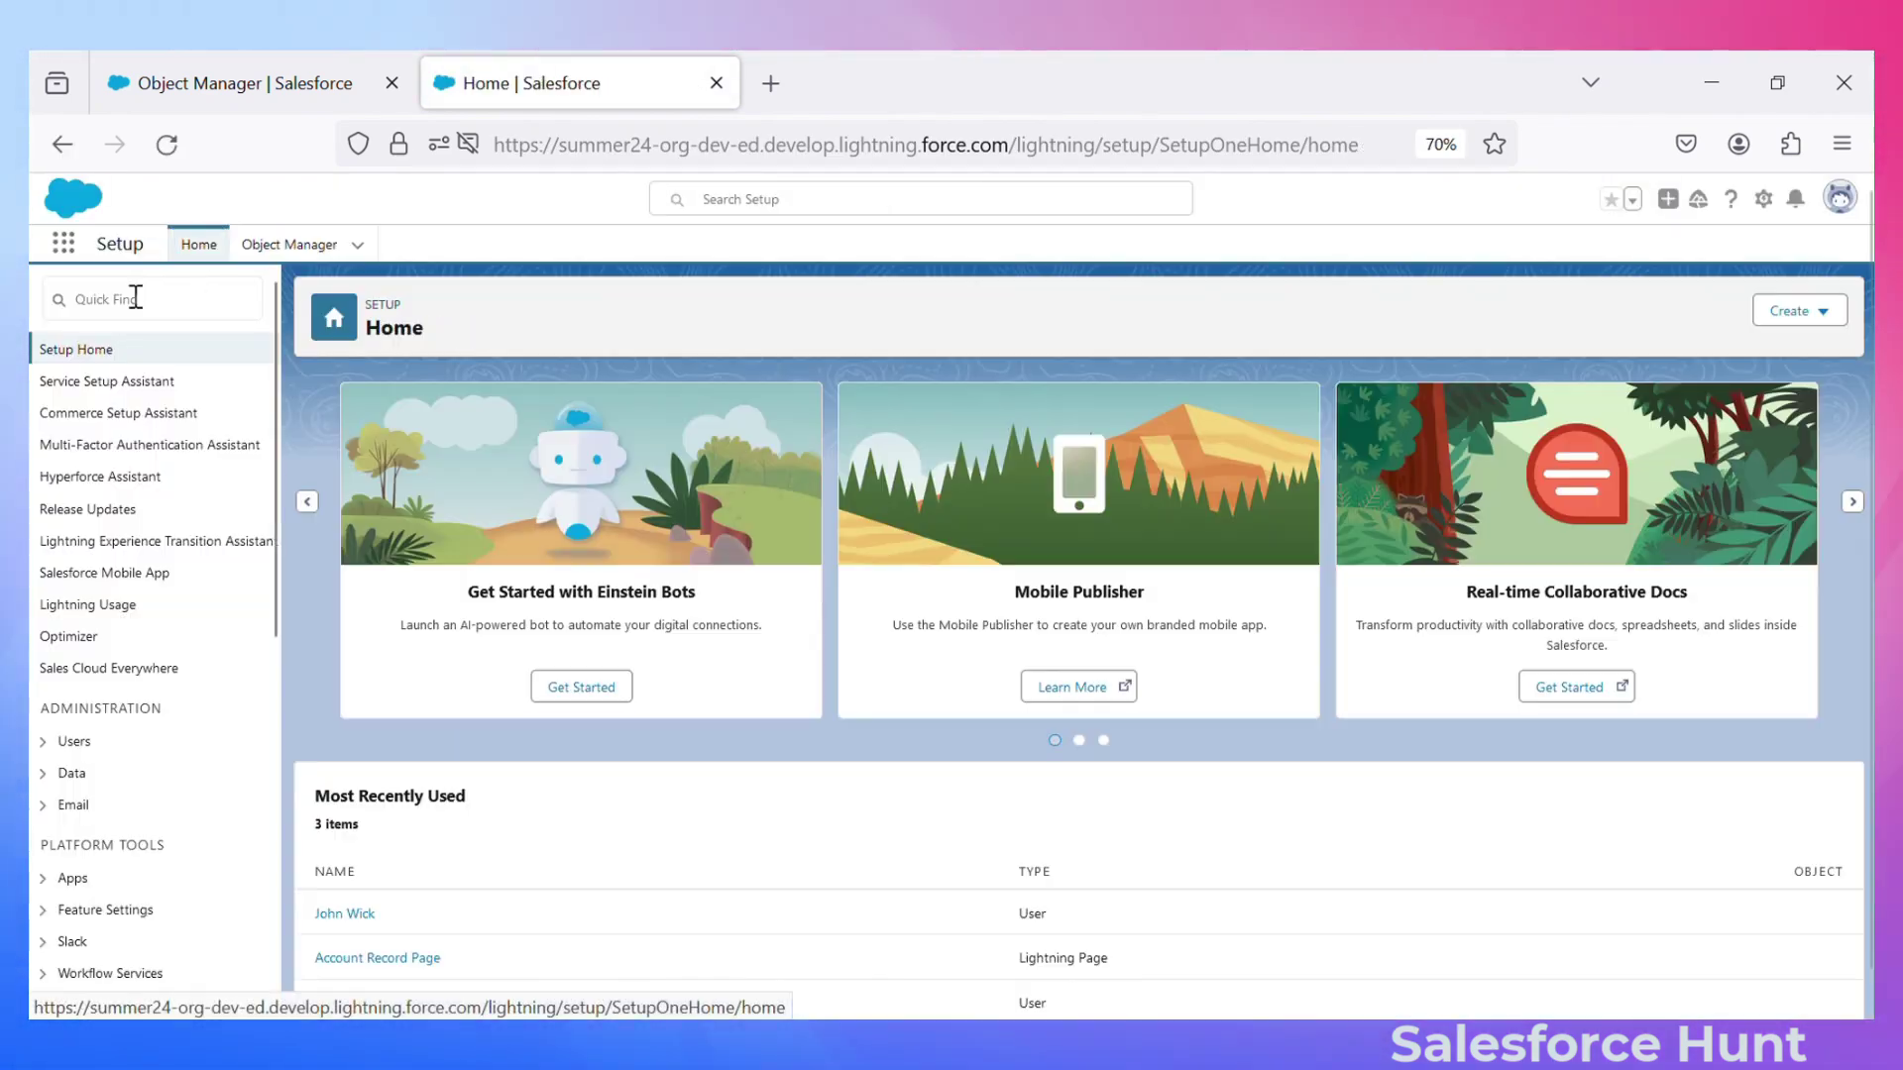
{"action": "left_click", "coordinate": [136, 297]}
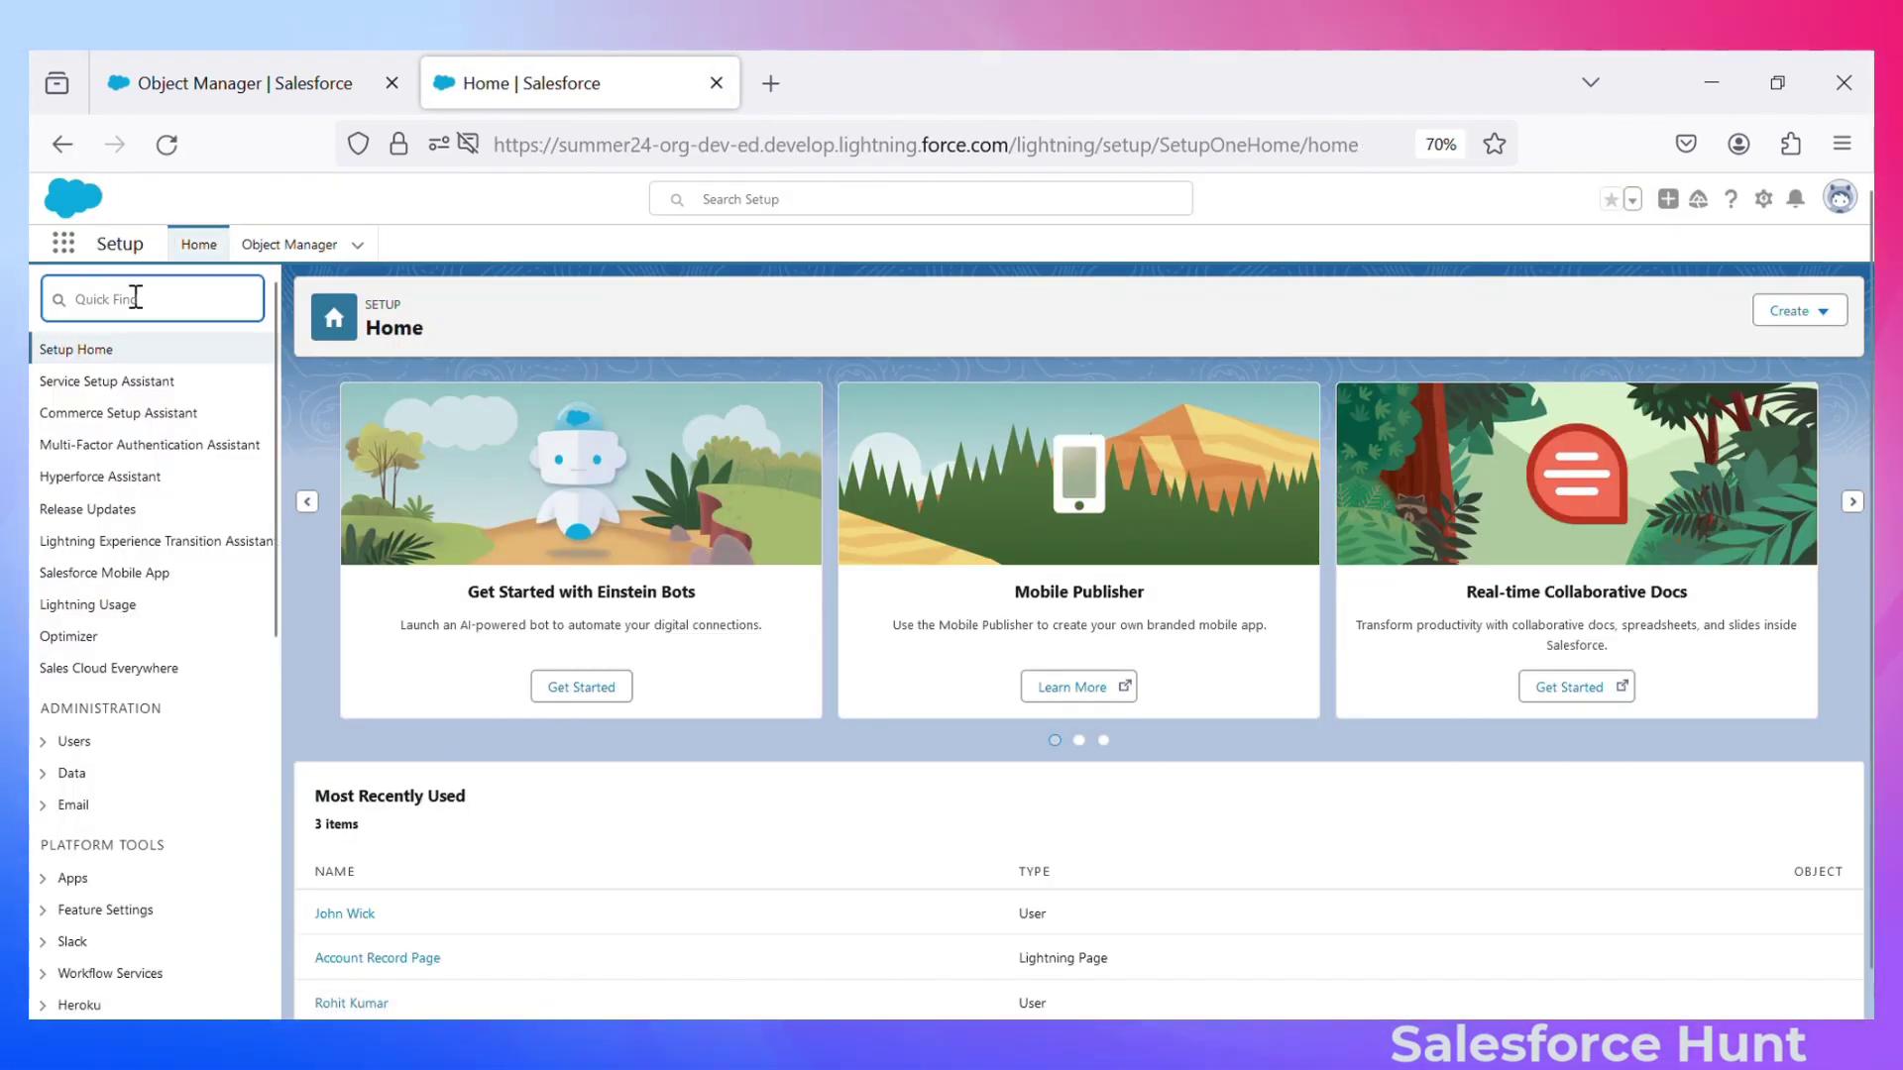
{"action": "type", "text": "sa"}
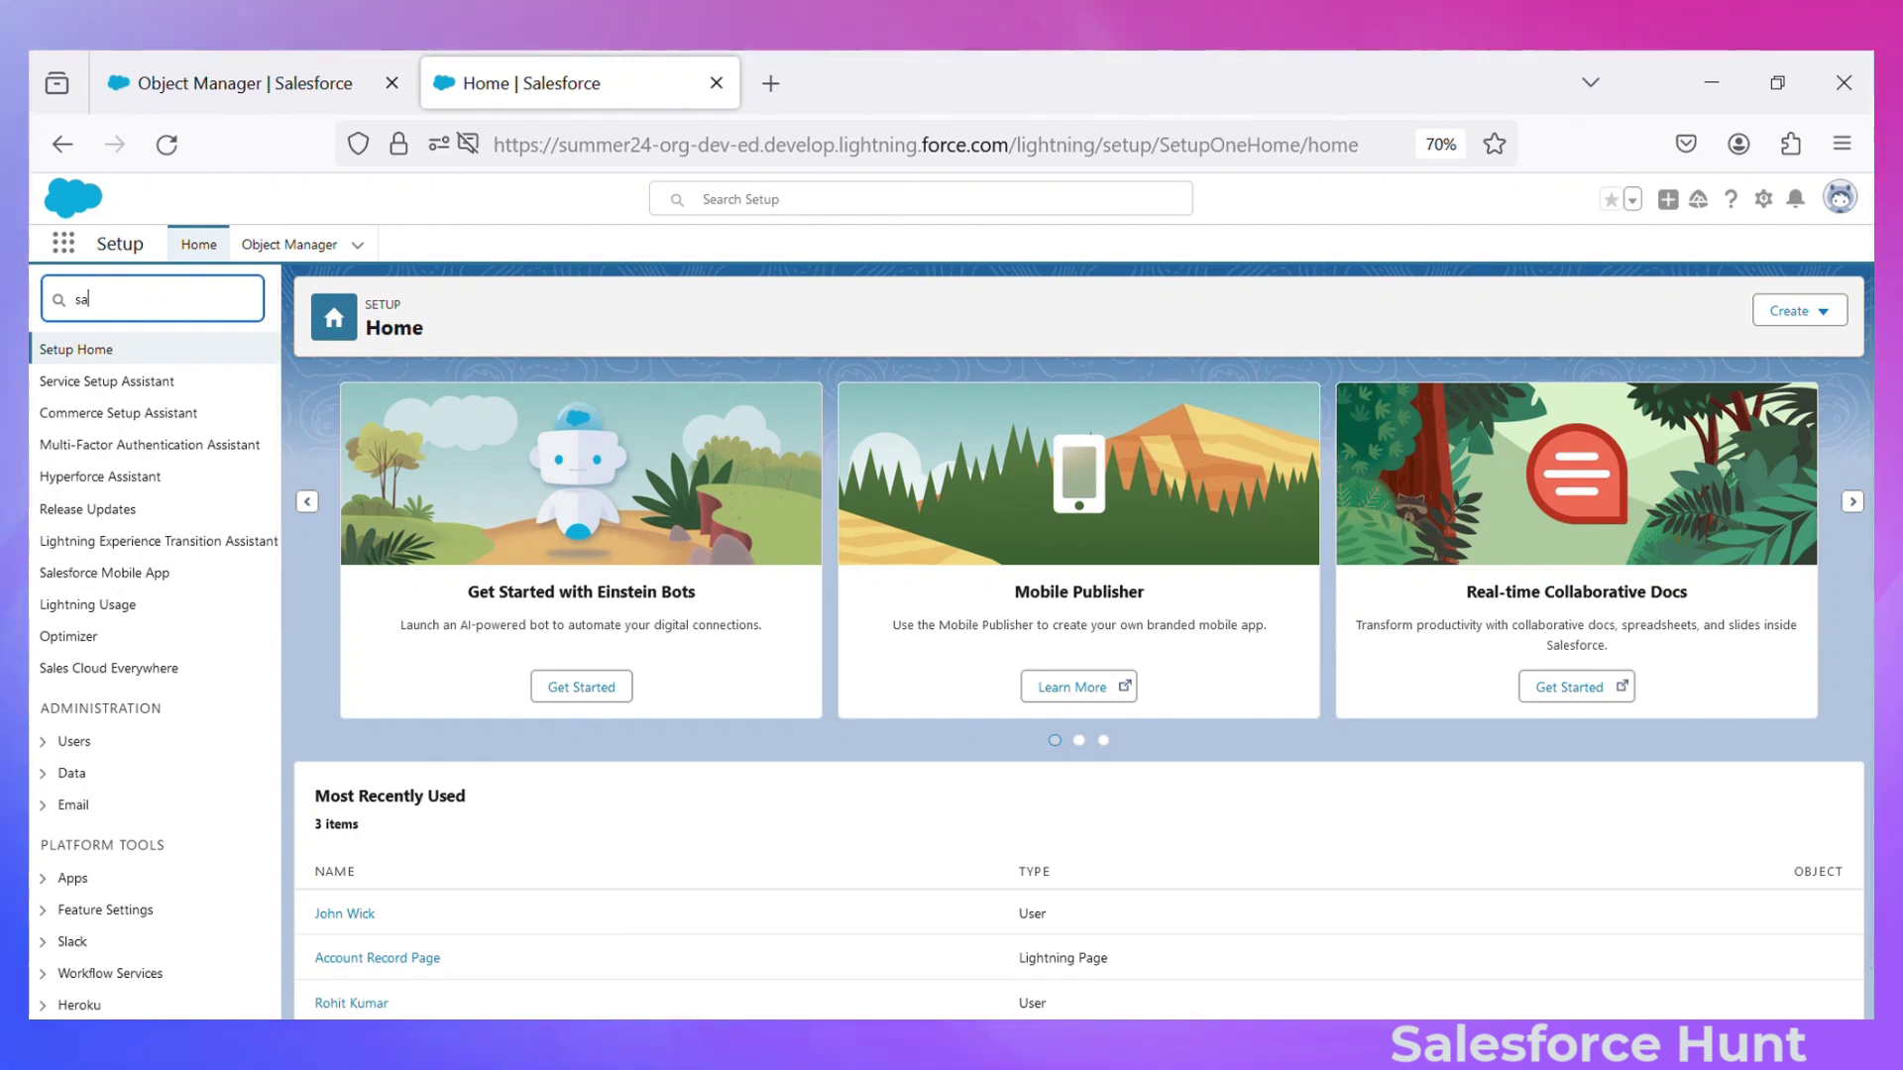
{"action": "type", "text": "lesforce mobi"}
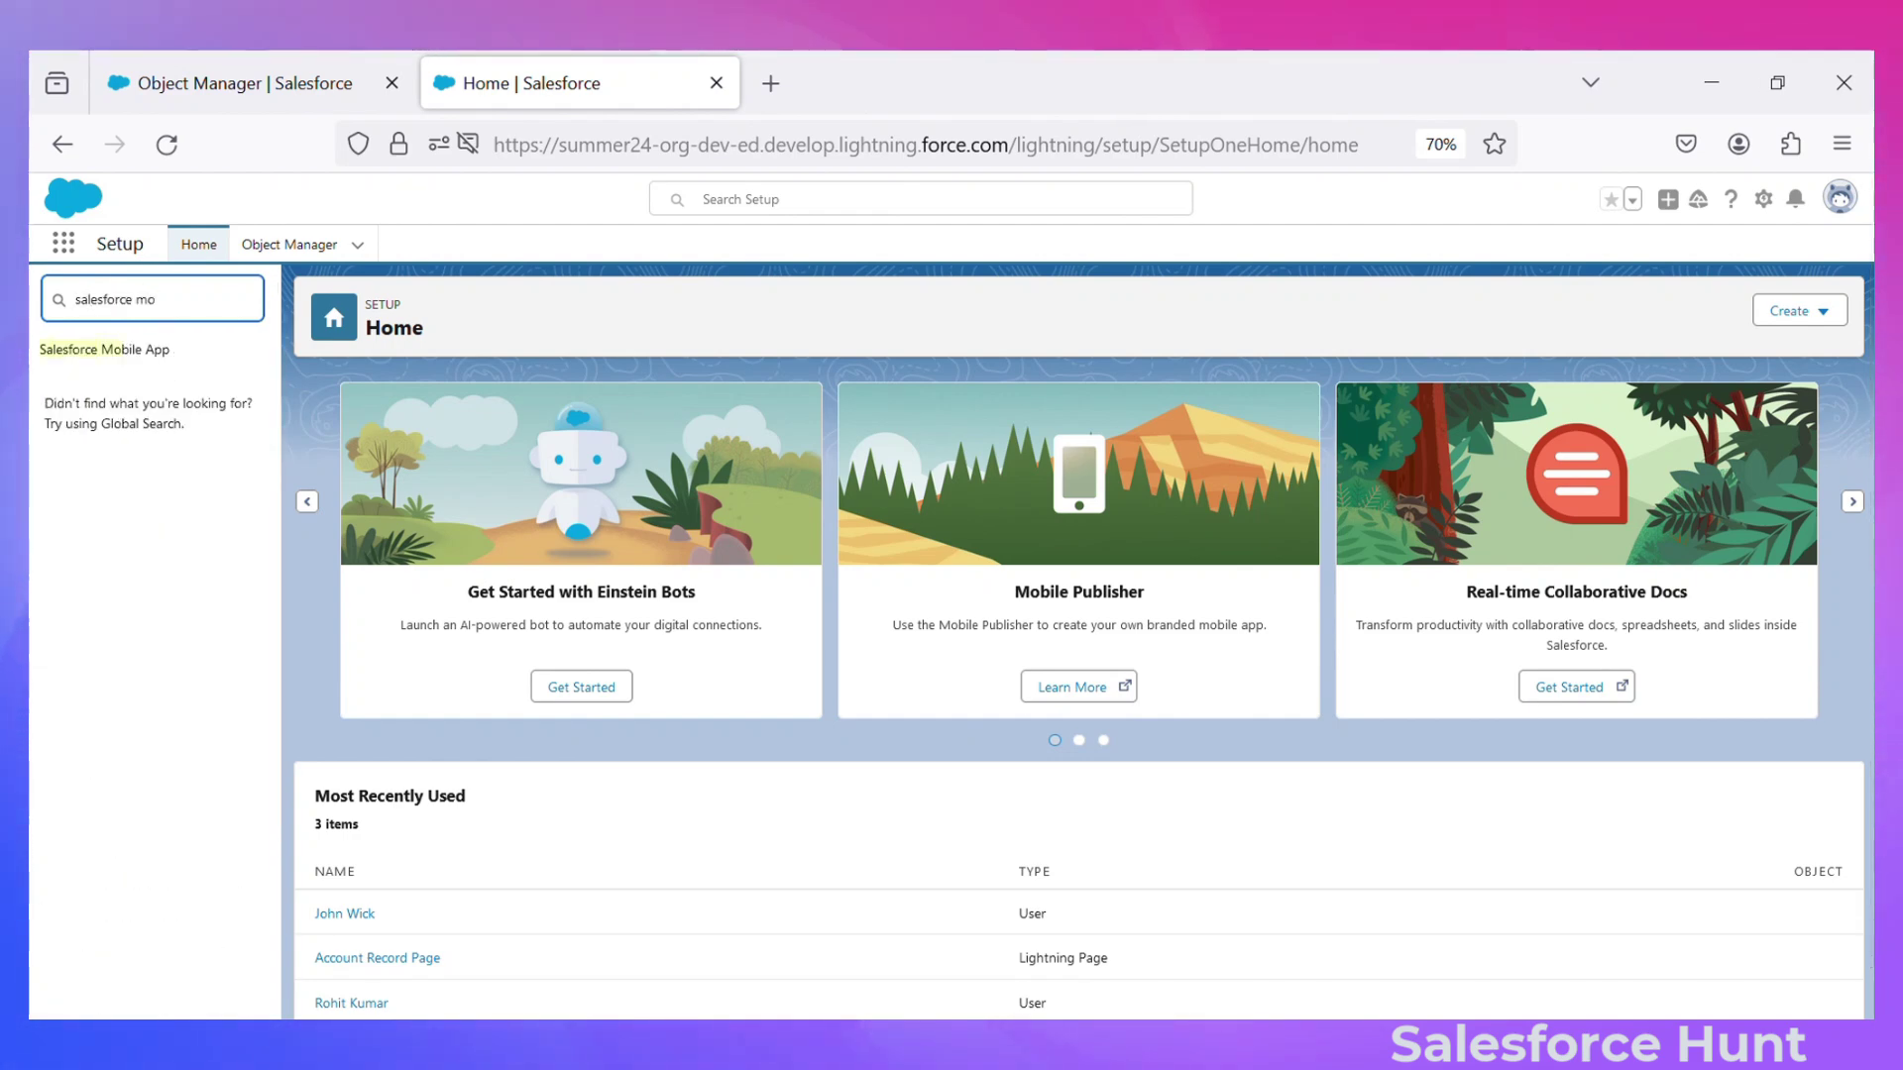
{"action": "left_click", "coordinate": [106, 353]}
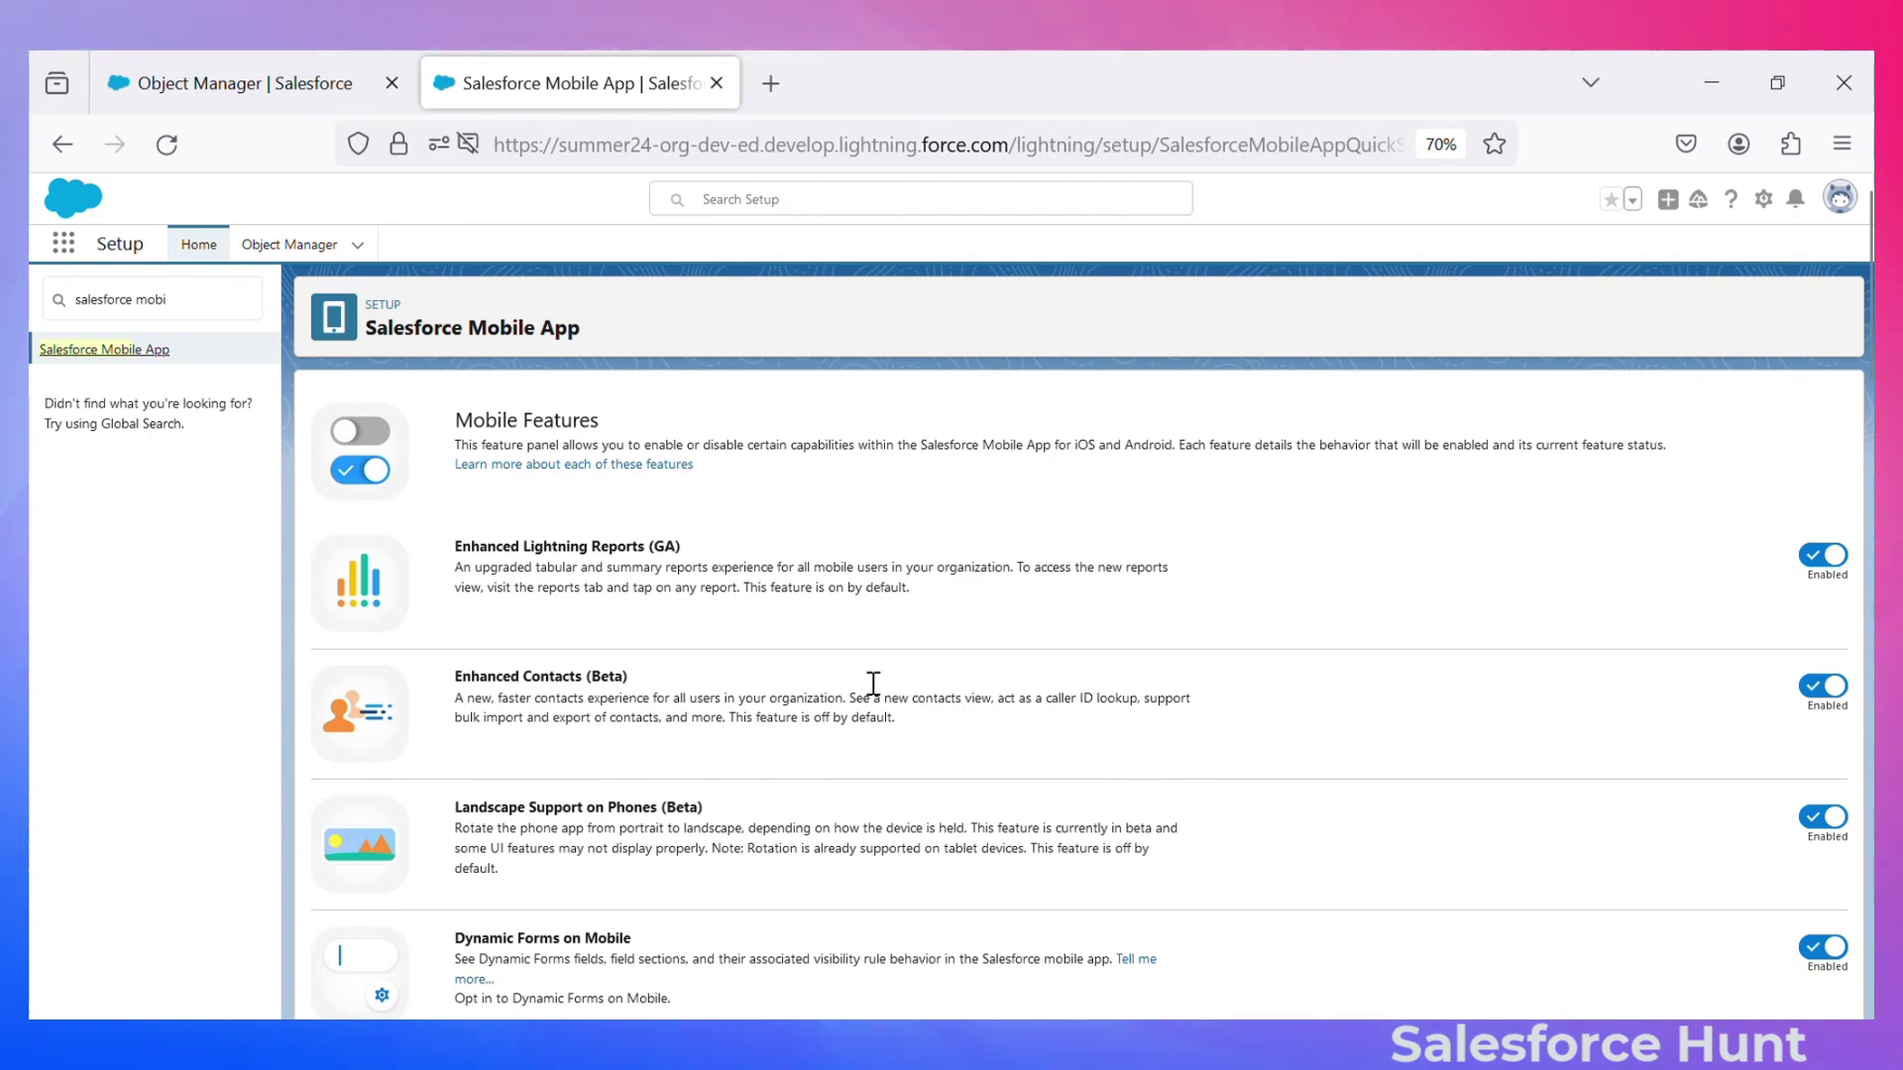
- Look through the Mobile Features, then close the Salesforce Mobile App tab
{"action": "scroll", "coordinate": [691, 706], "scroll_direction": "down", "scroll_amount": 2}
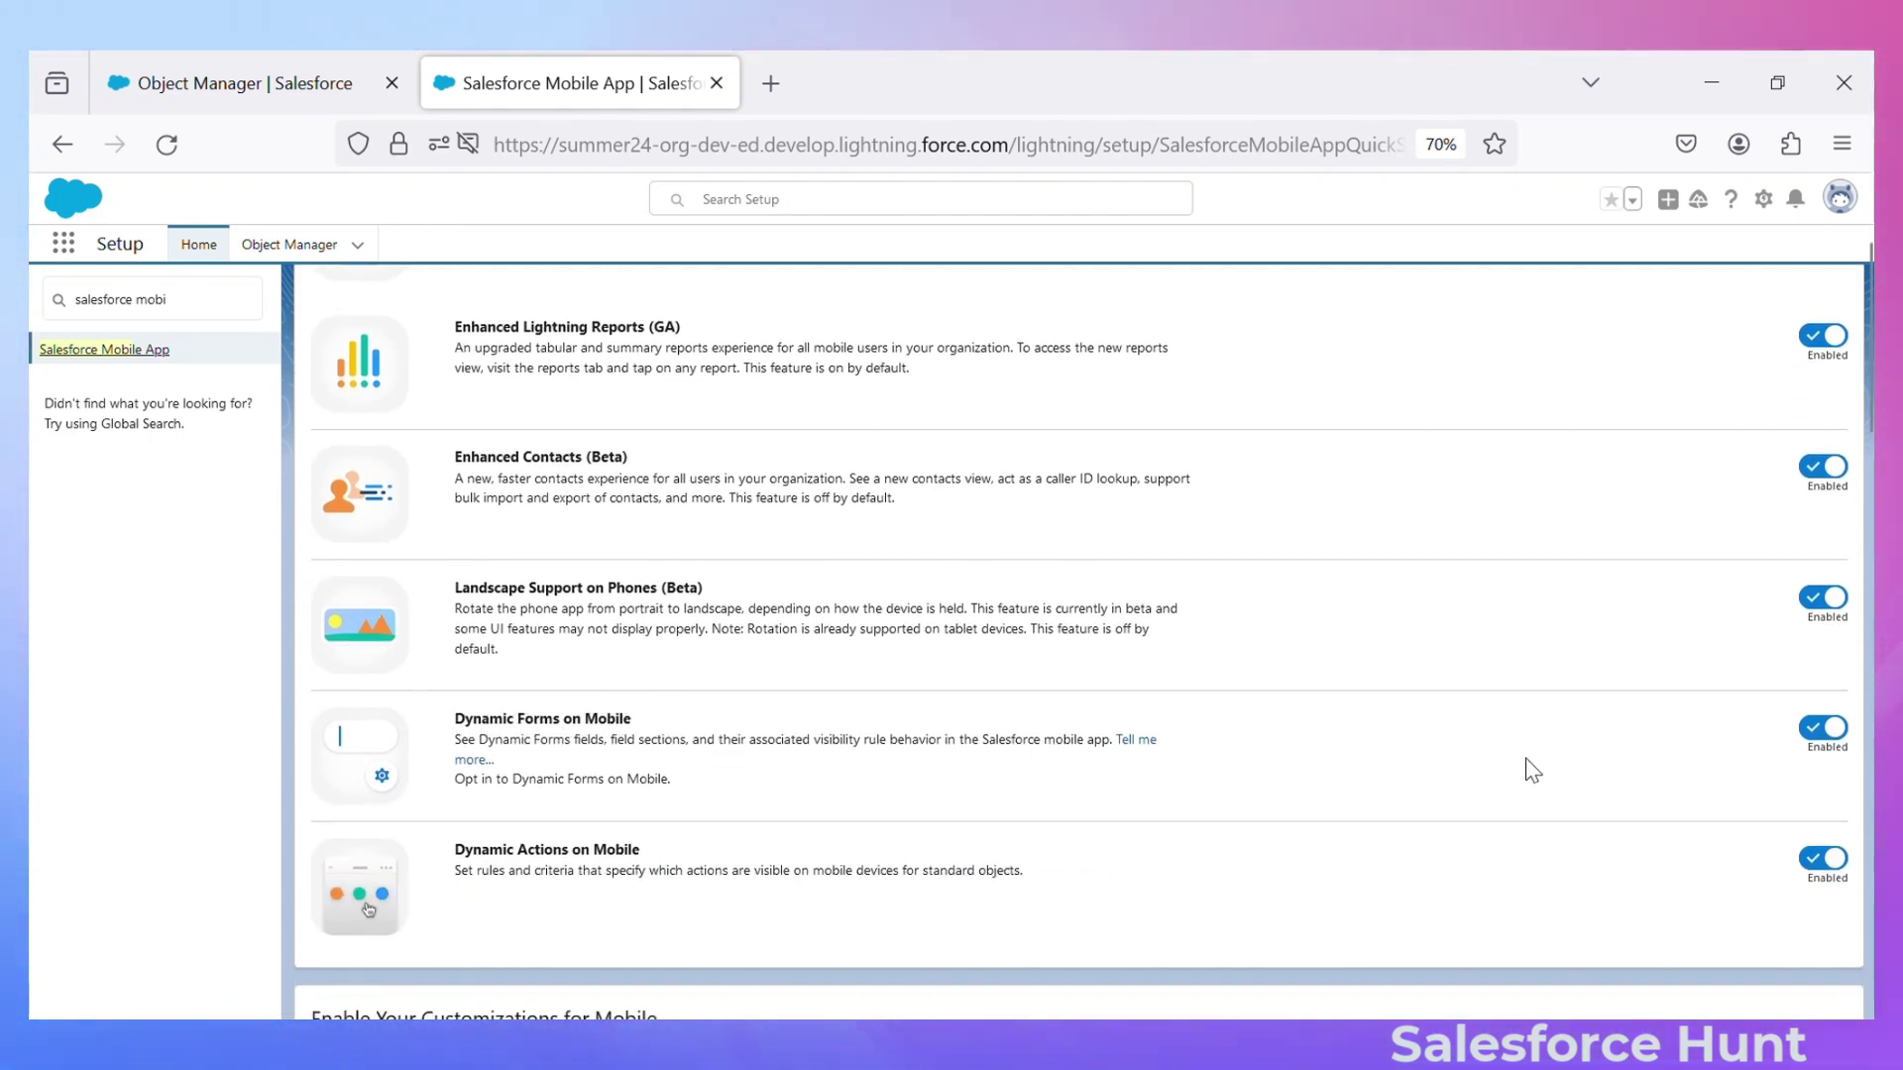
{"action": "left_click_drag", "start_coordinate": [468, 753], "coordinate": [705, 756]}
{"action": "left_click", "coordinate": [657, 784]}
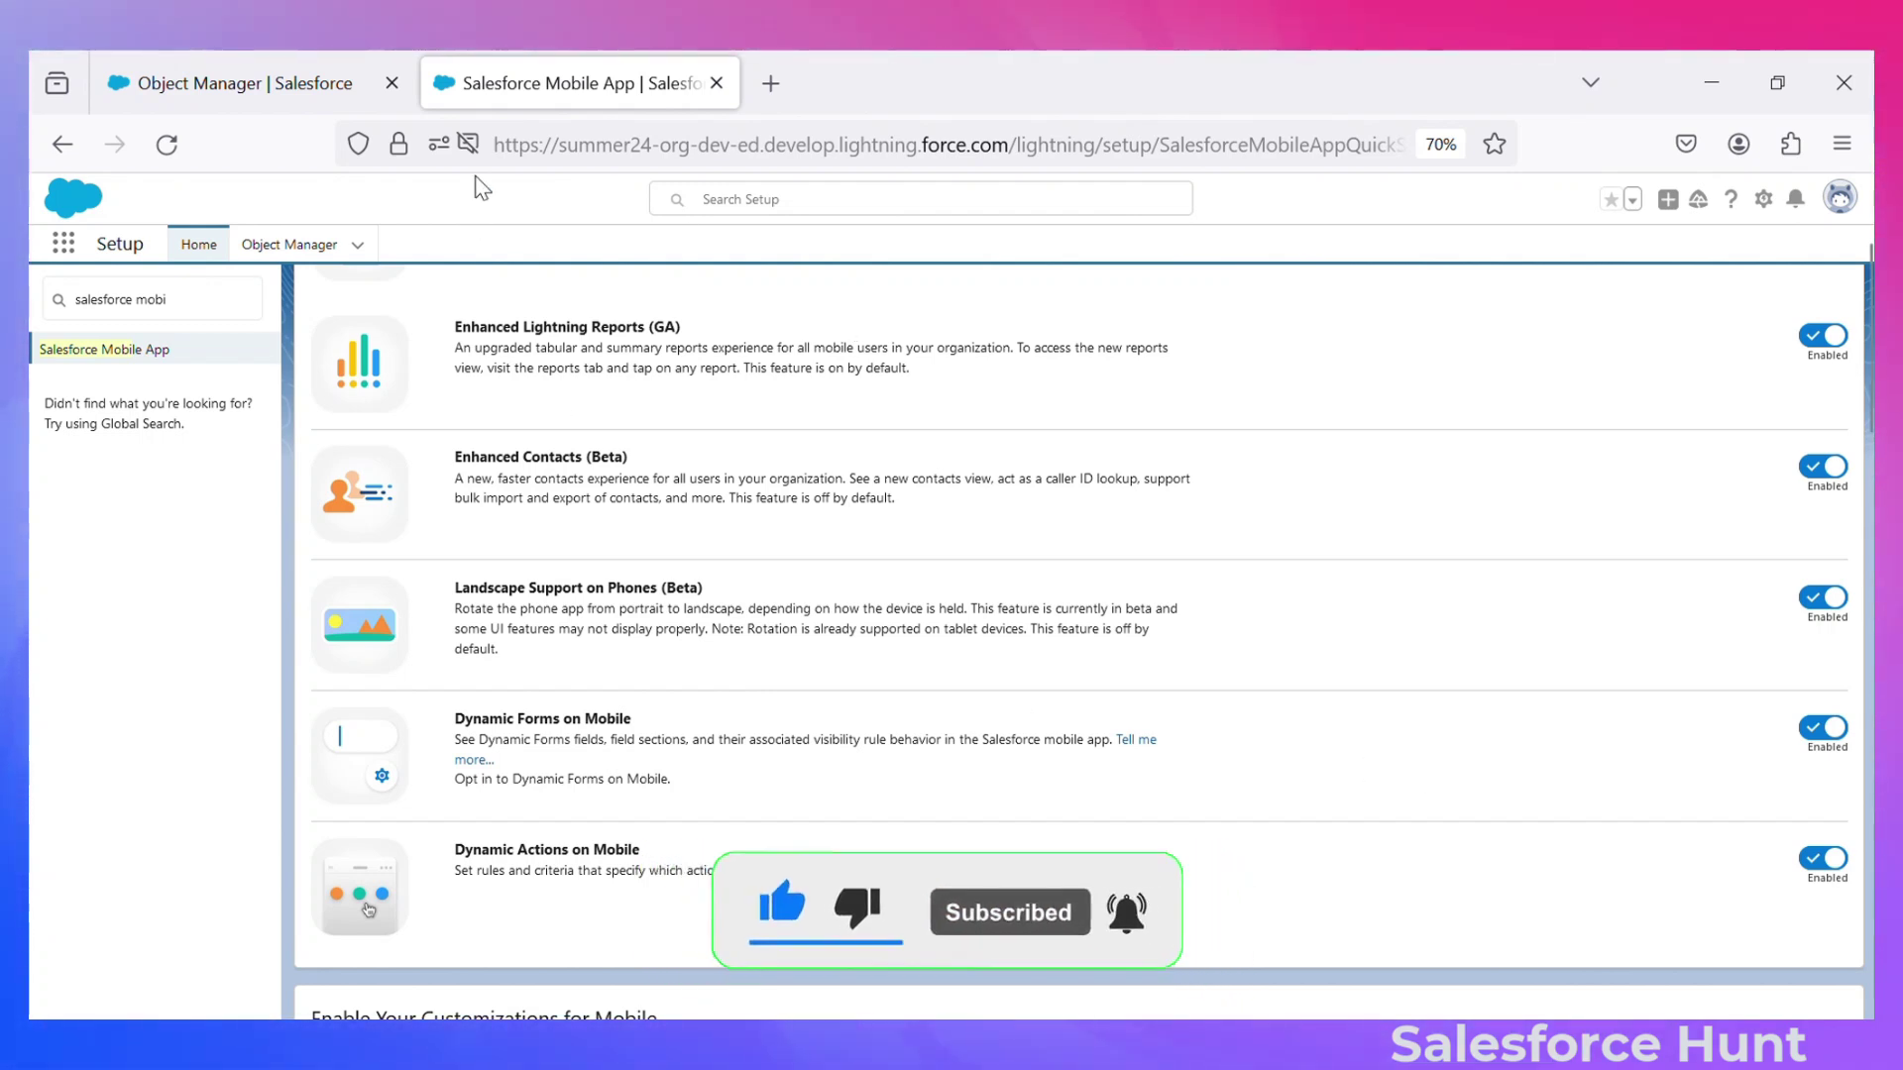
{"action": "middle_click", "coordinate": [538, 99]}
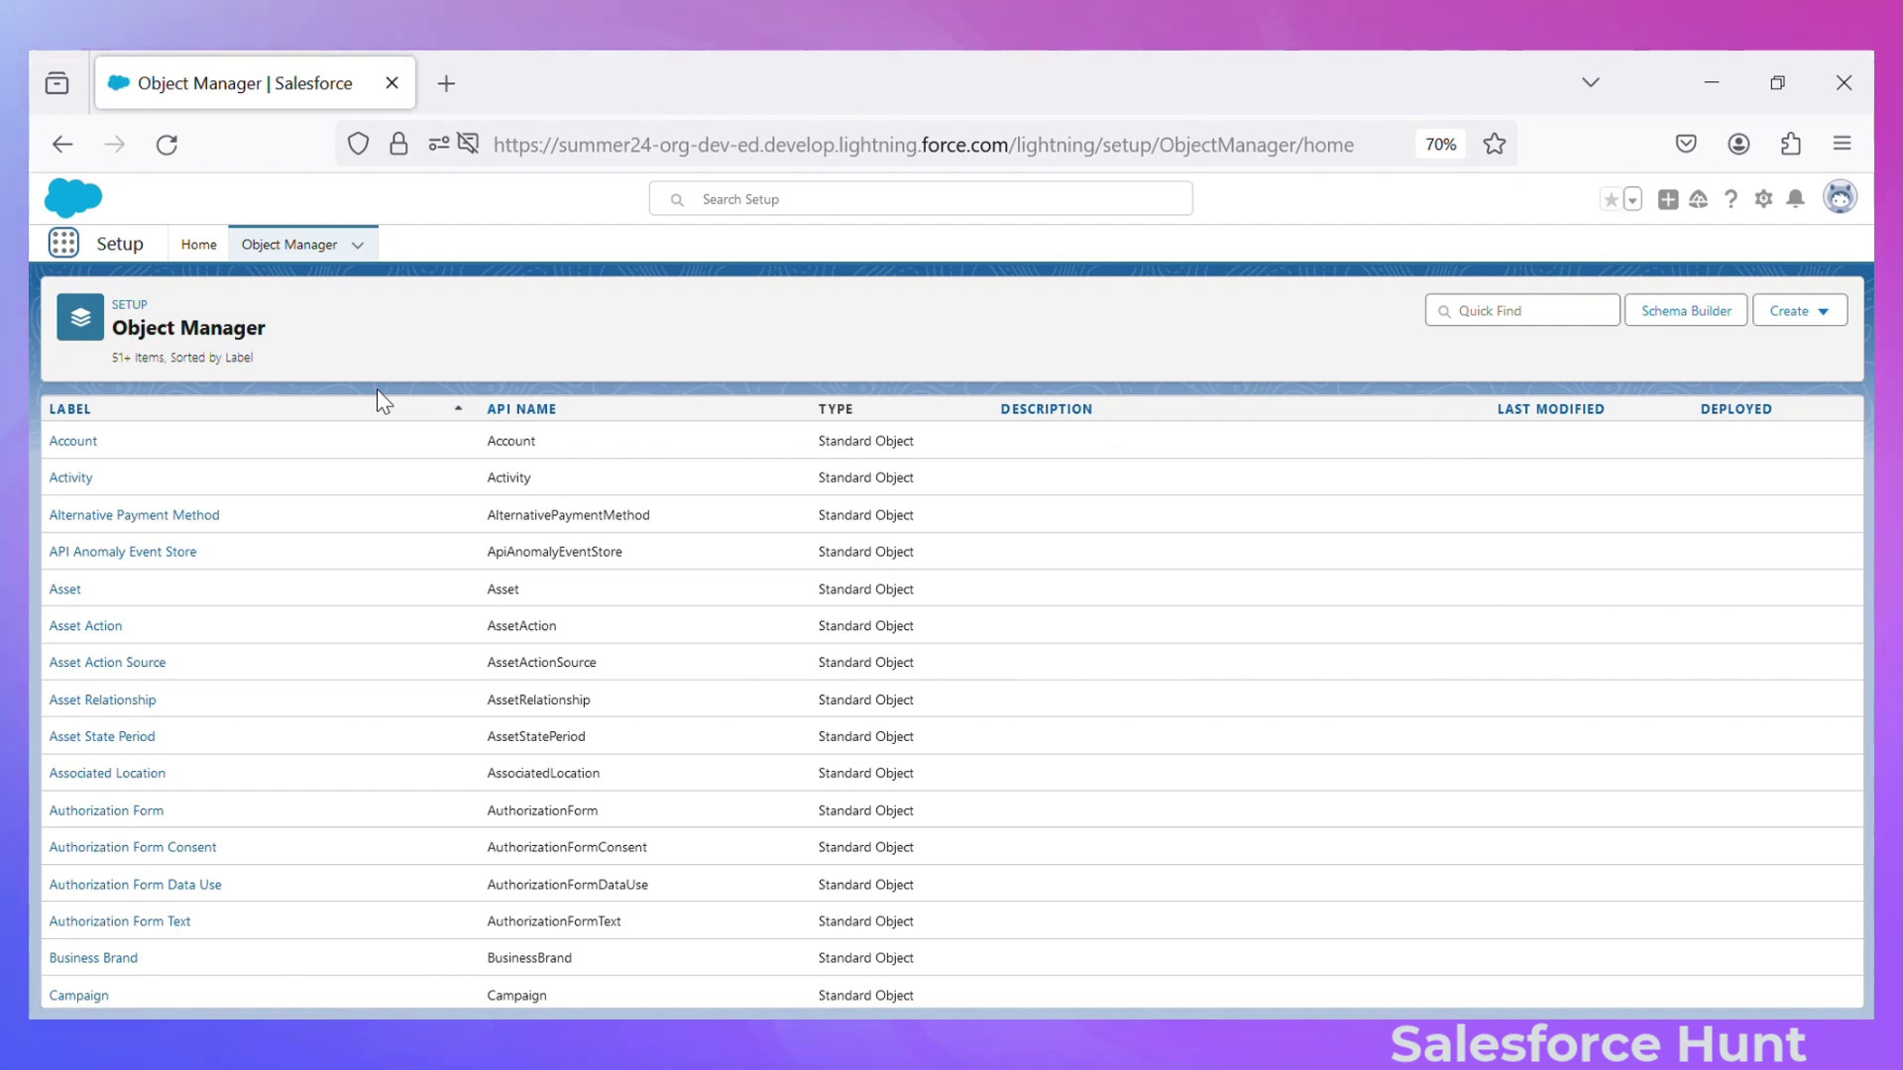
- Find Accounts with App Launcher search 'ac' and open Burlington Textiles Corp of America
{"action": "left_click", "coordinate": [62, 243]}
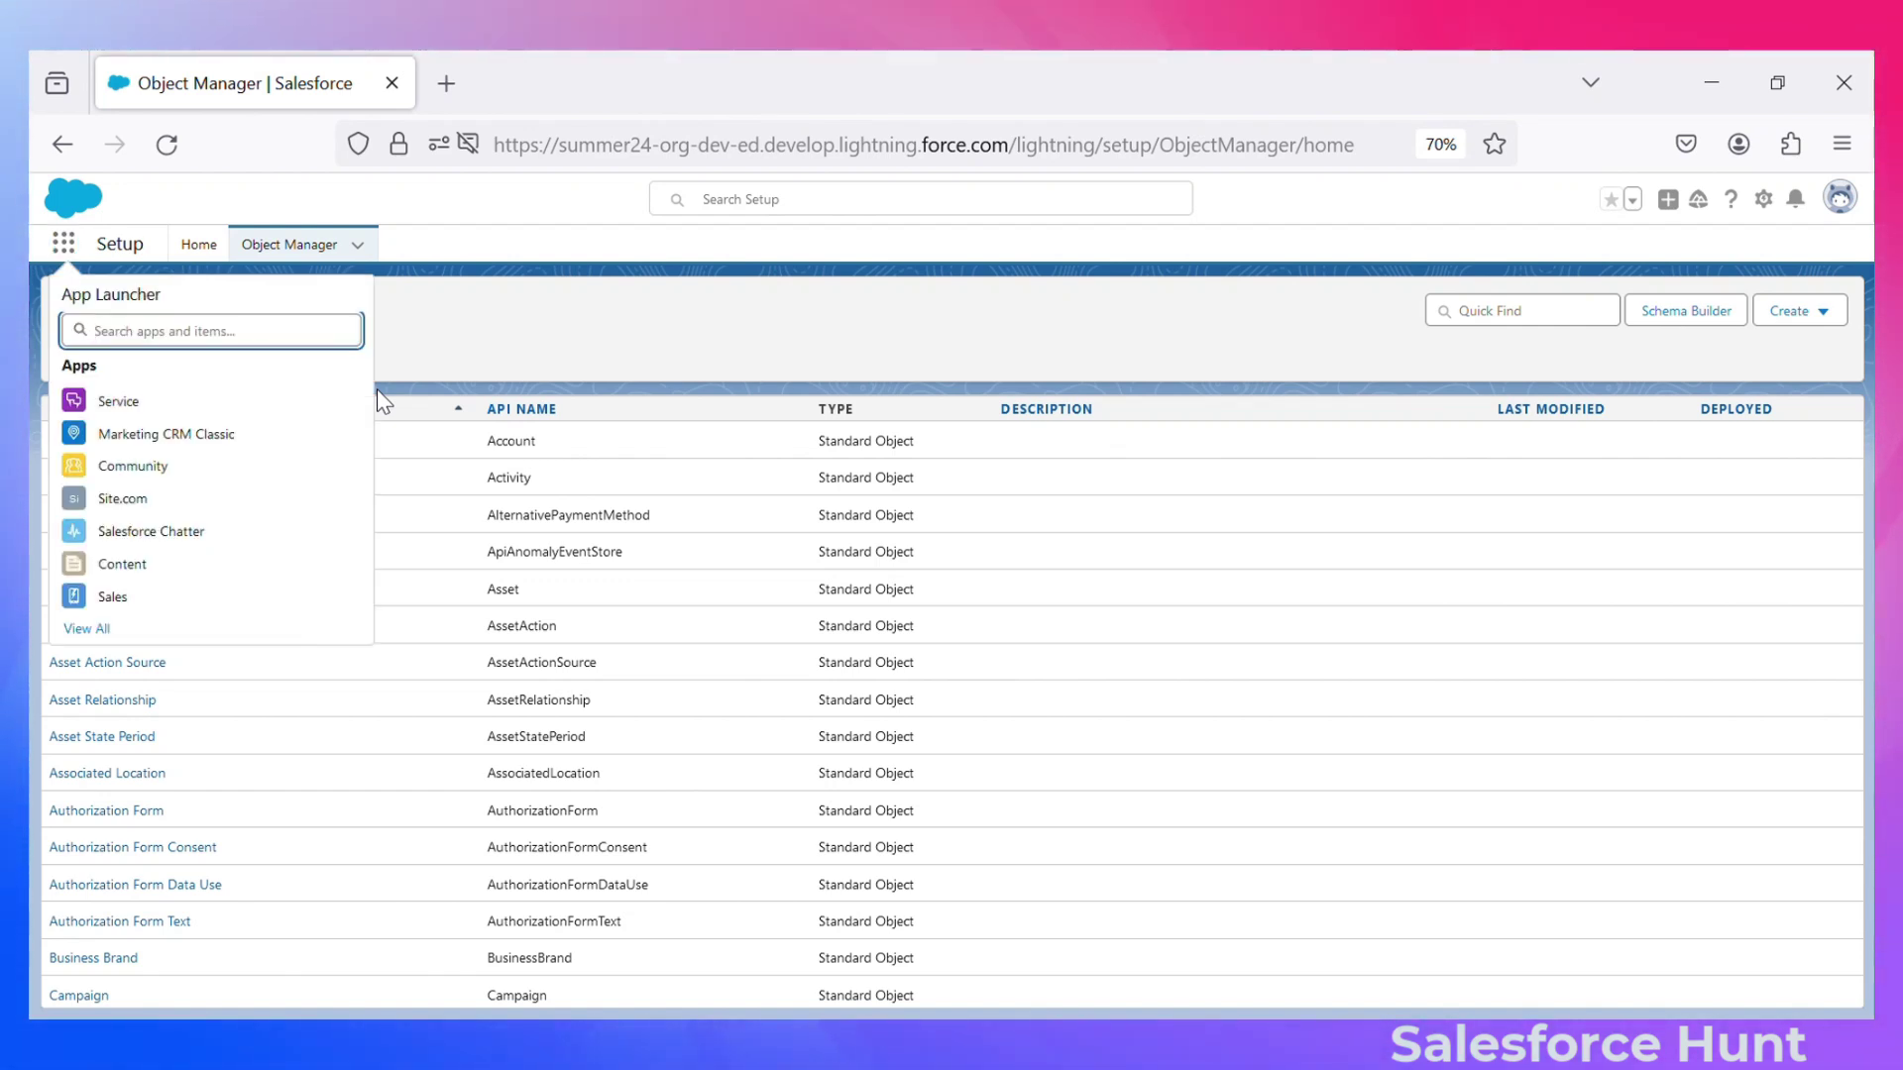
{"action": "type", "text": "ac"}
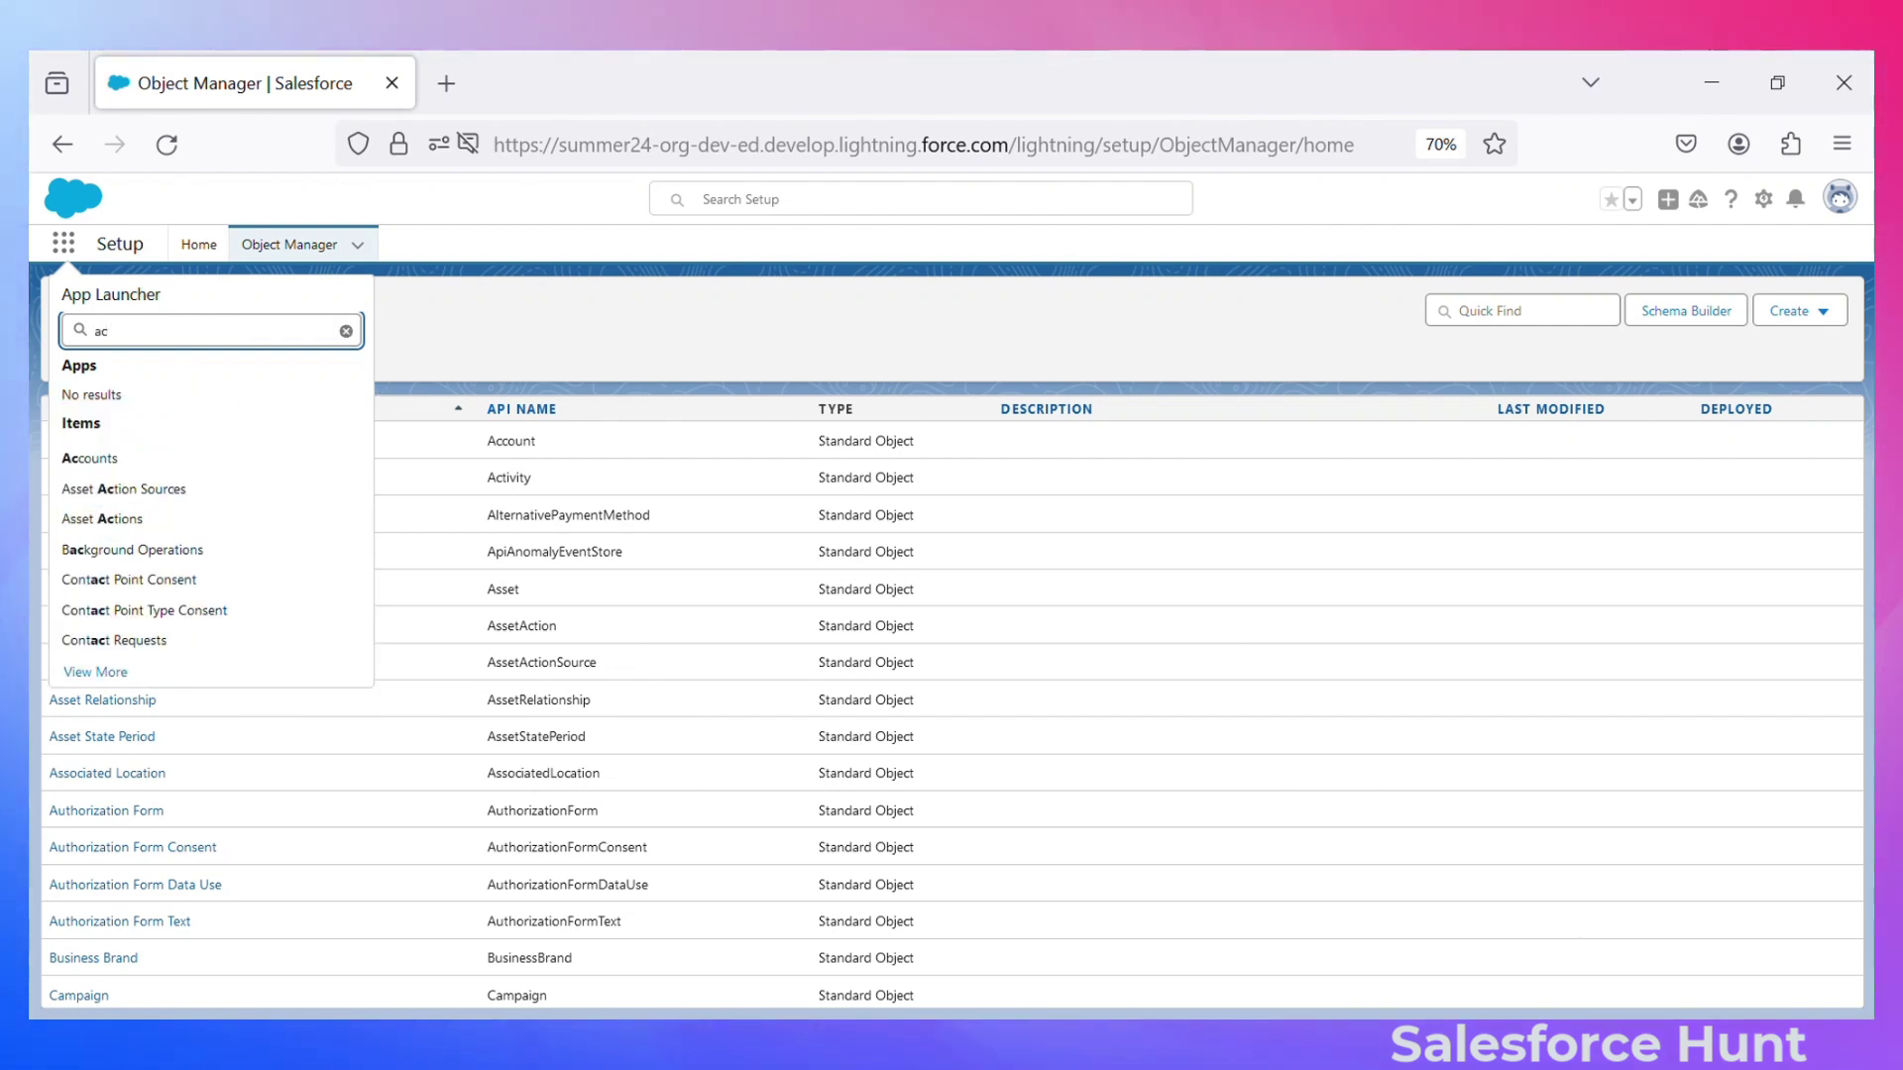
{"action": "left_click", "coordinate": [117, 462]}
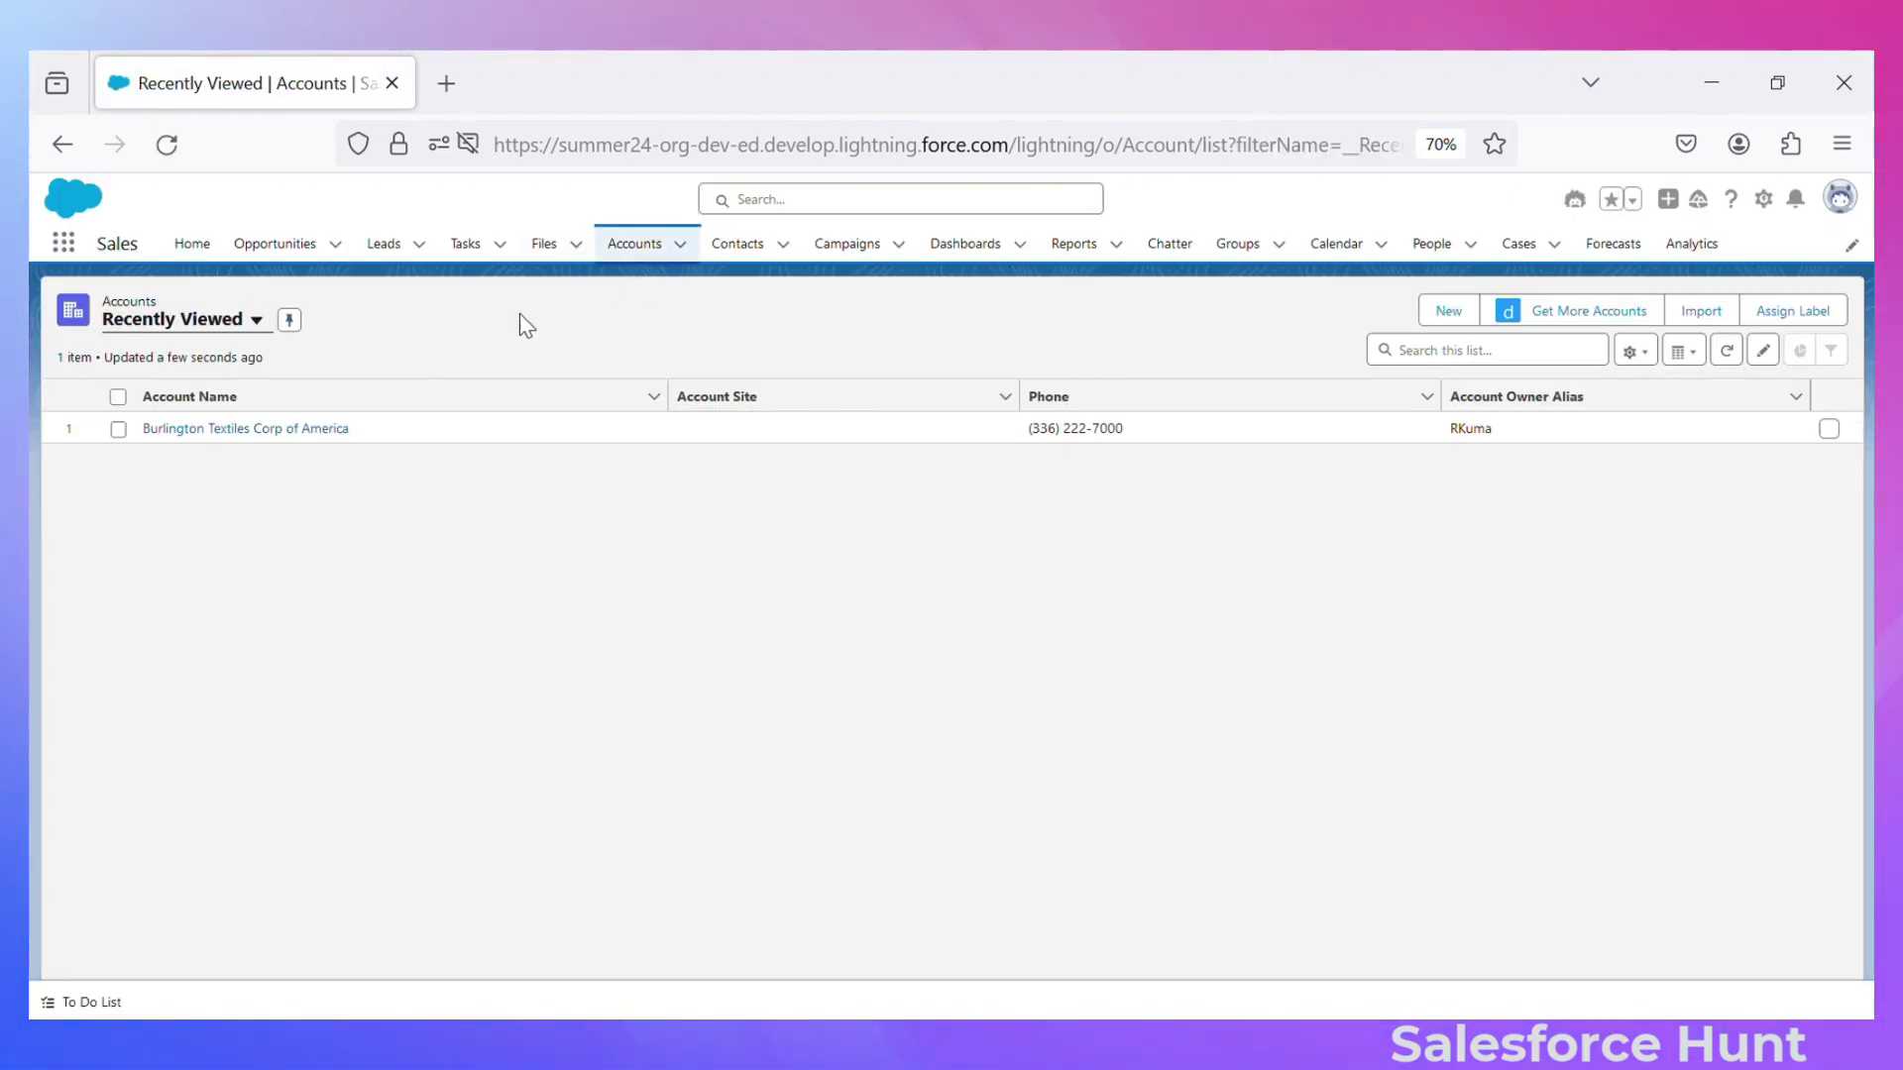
{"action": "left_click", "coordinate": [219, 429]}
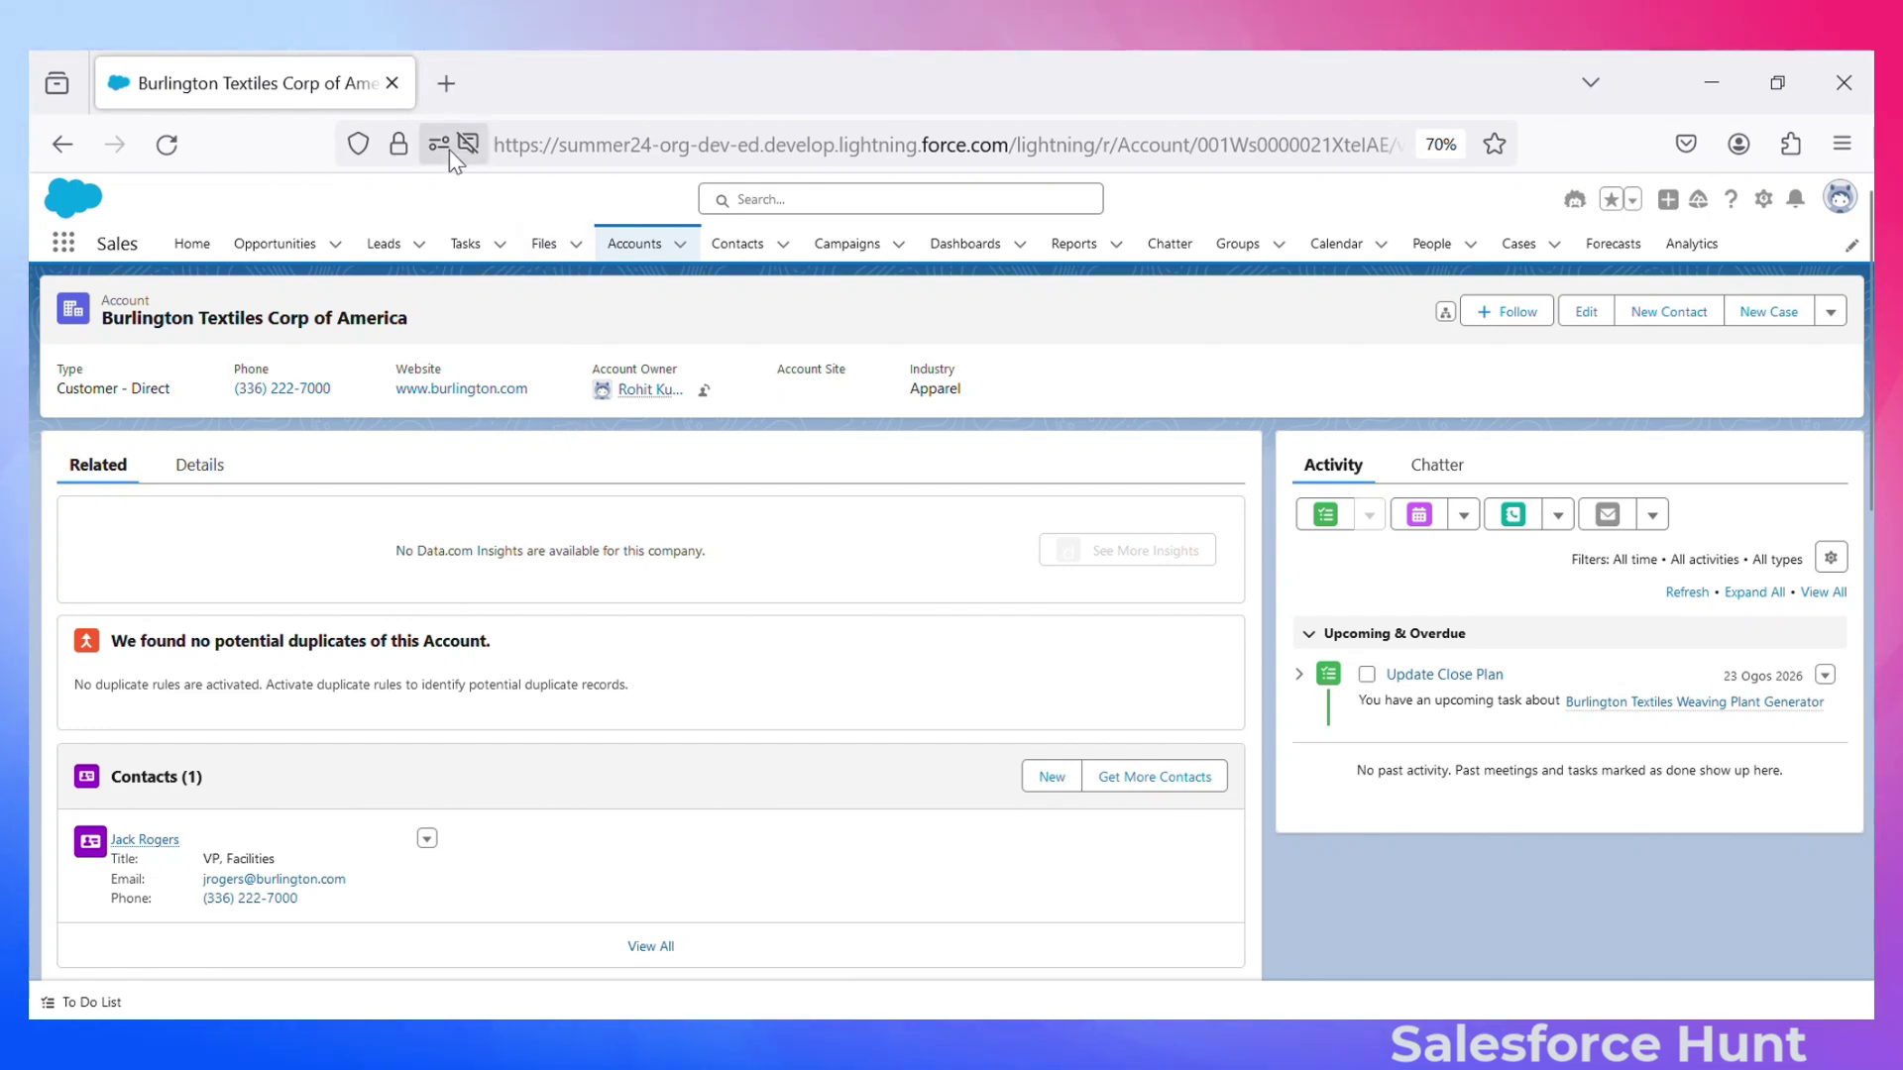
- Open Setup in a new tab and go to Users via Quick Find 'user'
{"action": "left_click", "coordinate": [1764, 201]}
{"action": "left_click", "coordinate": [1685, 256]}
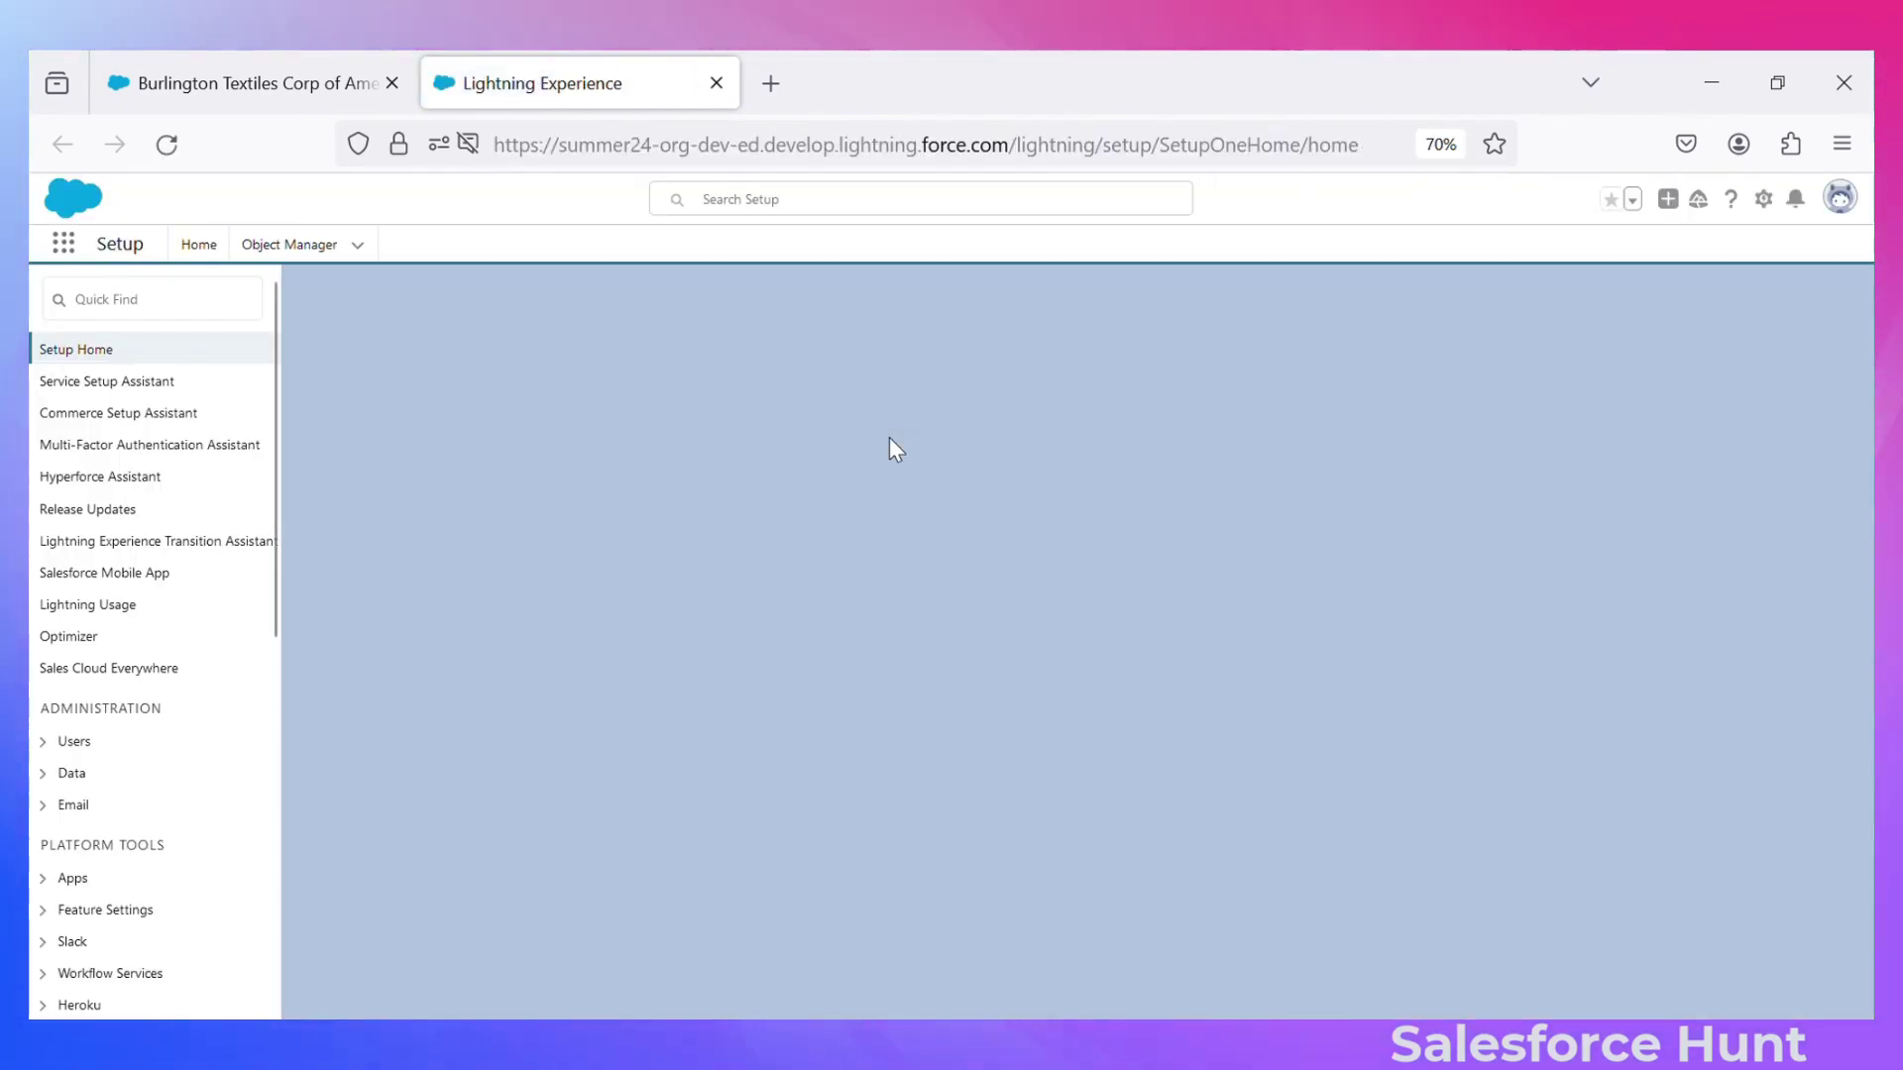
{"action": "left_click", "coordinate": [133, 299]}
{"action": "type", "text": "user"}
{"action": "left_click", "coordinate": [103, 605]}
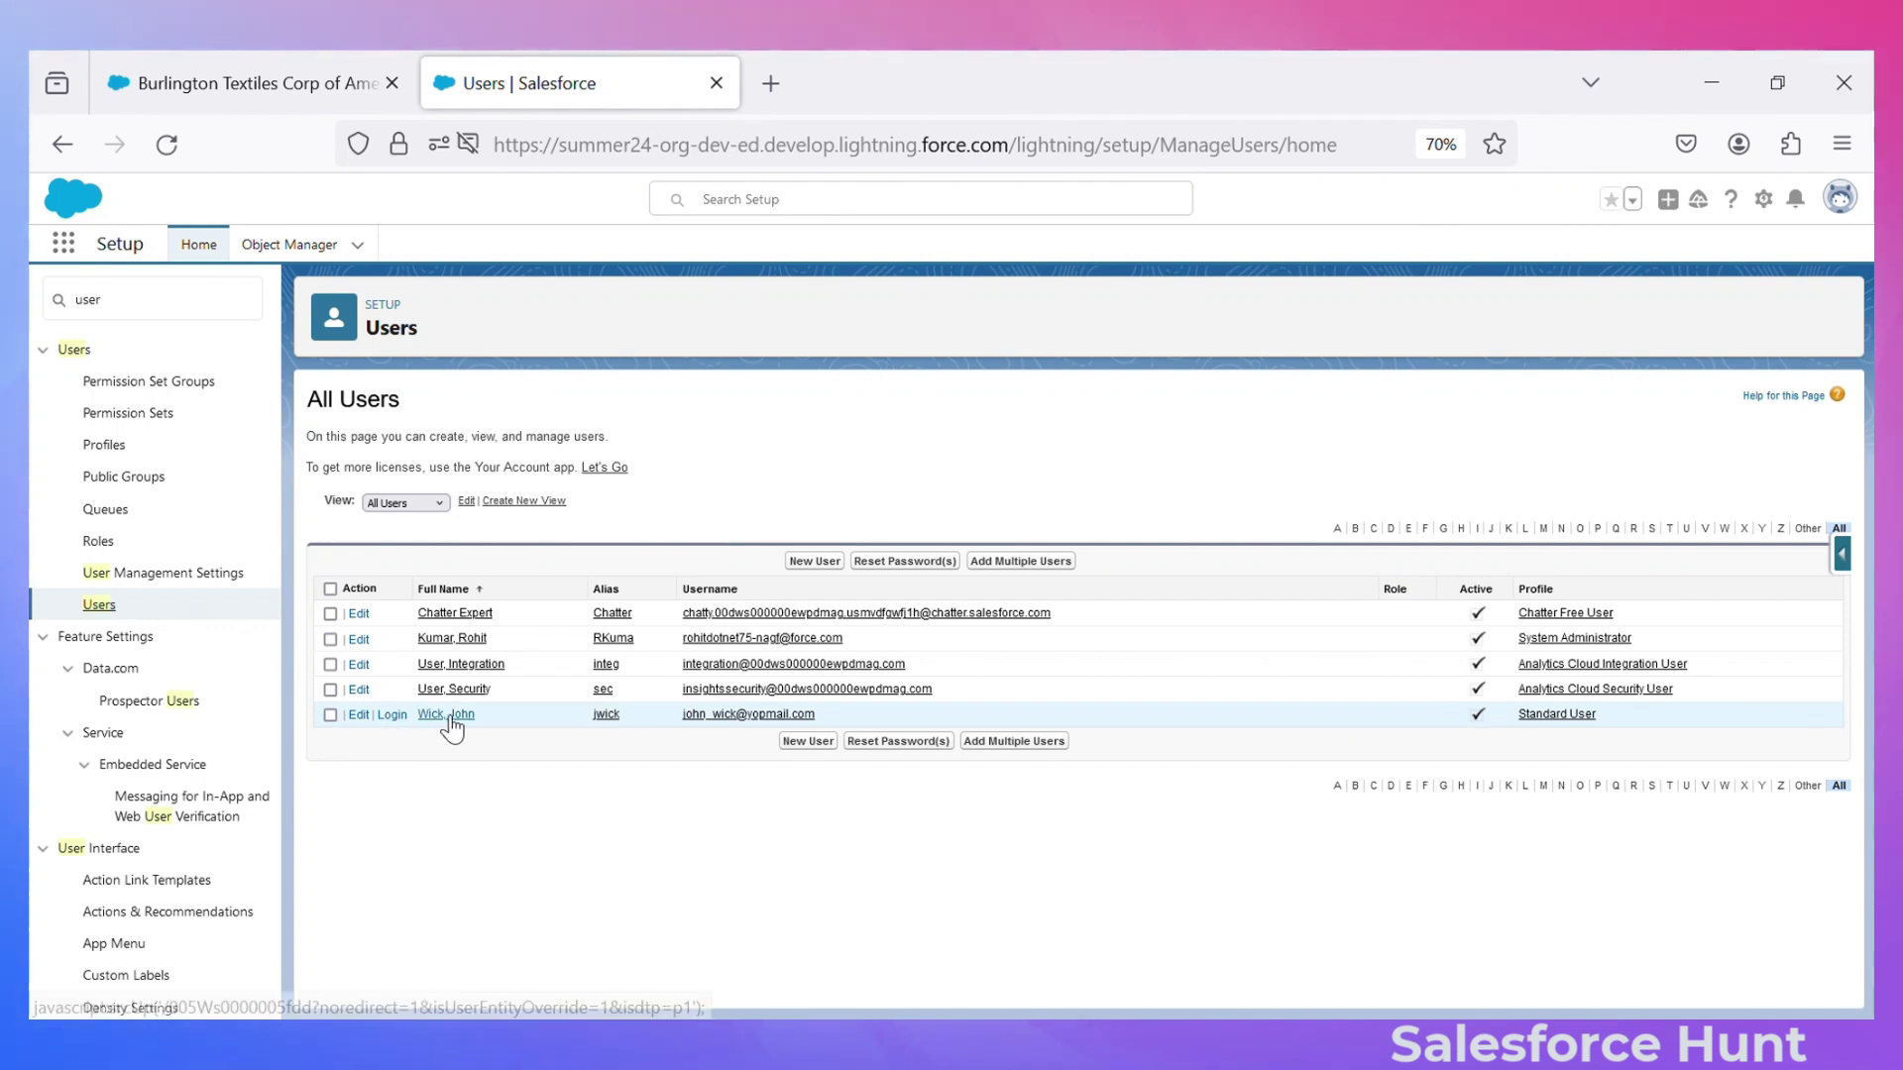
- Log in as the Standard User and open Burlington Textiles Corp of America from All Accounts
{"action": "left_click", "coordinate": [391, 715]}
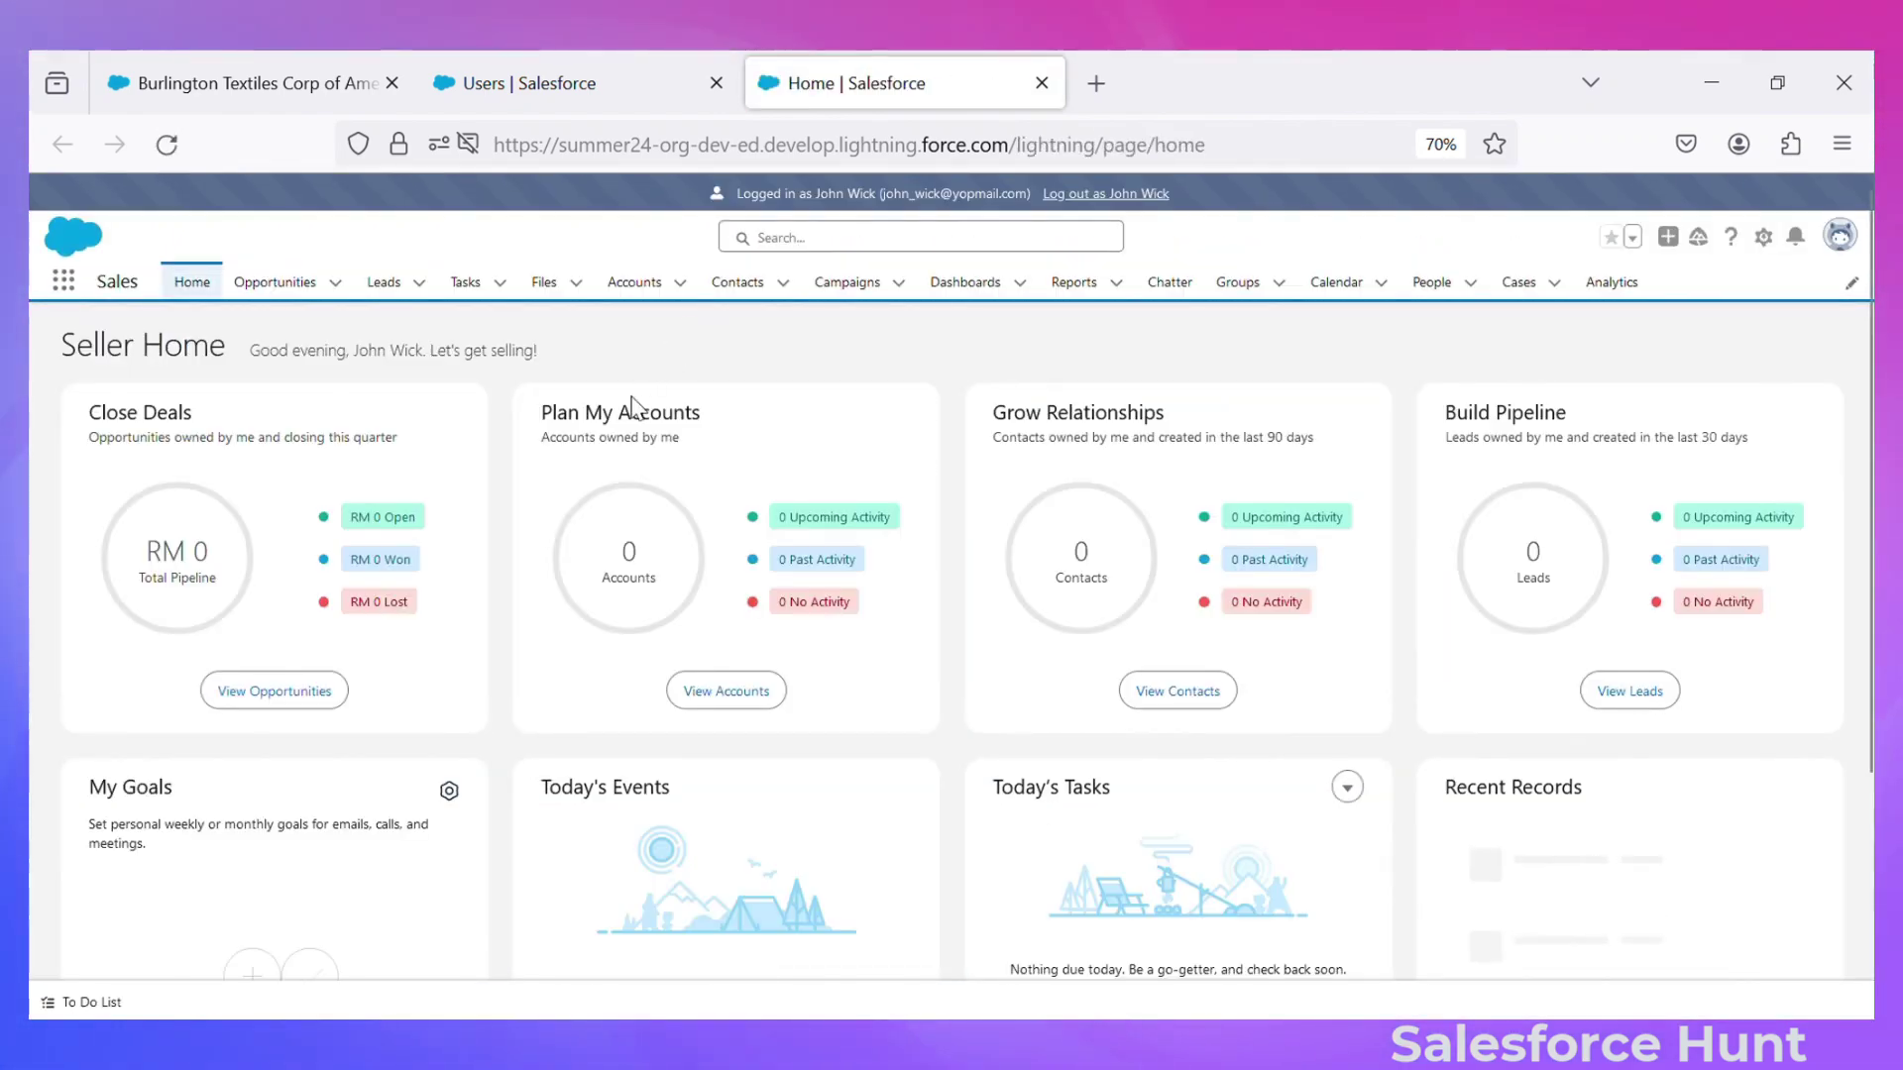
{"action": "left_click", "coordinate": [635, 285]}
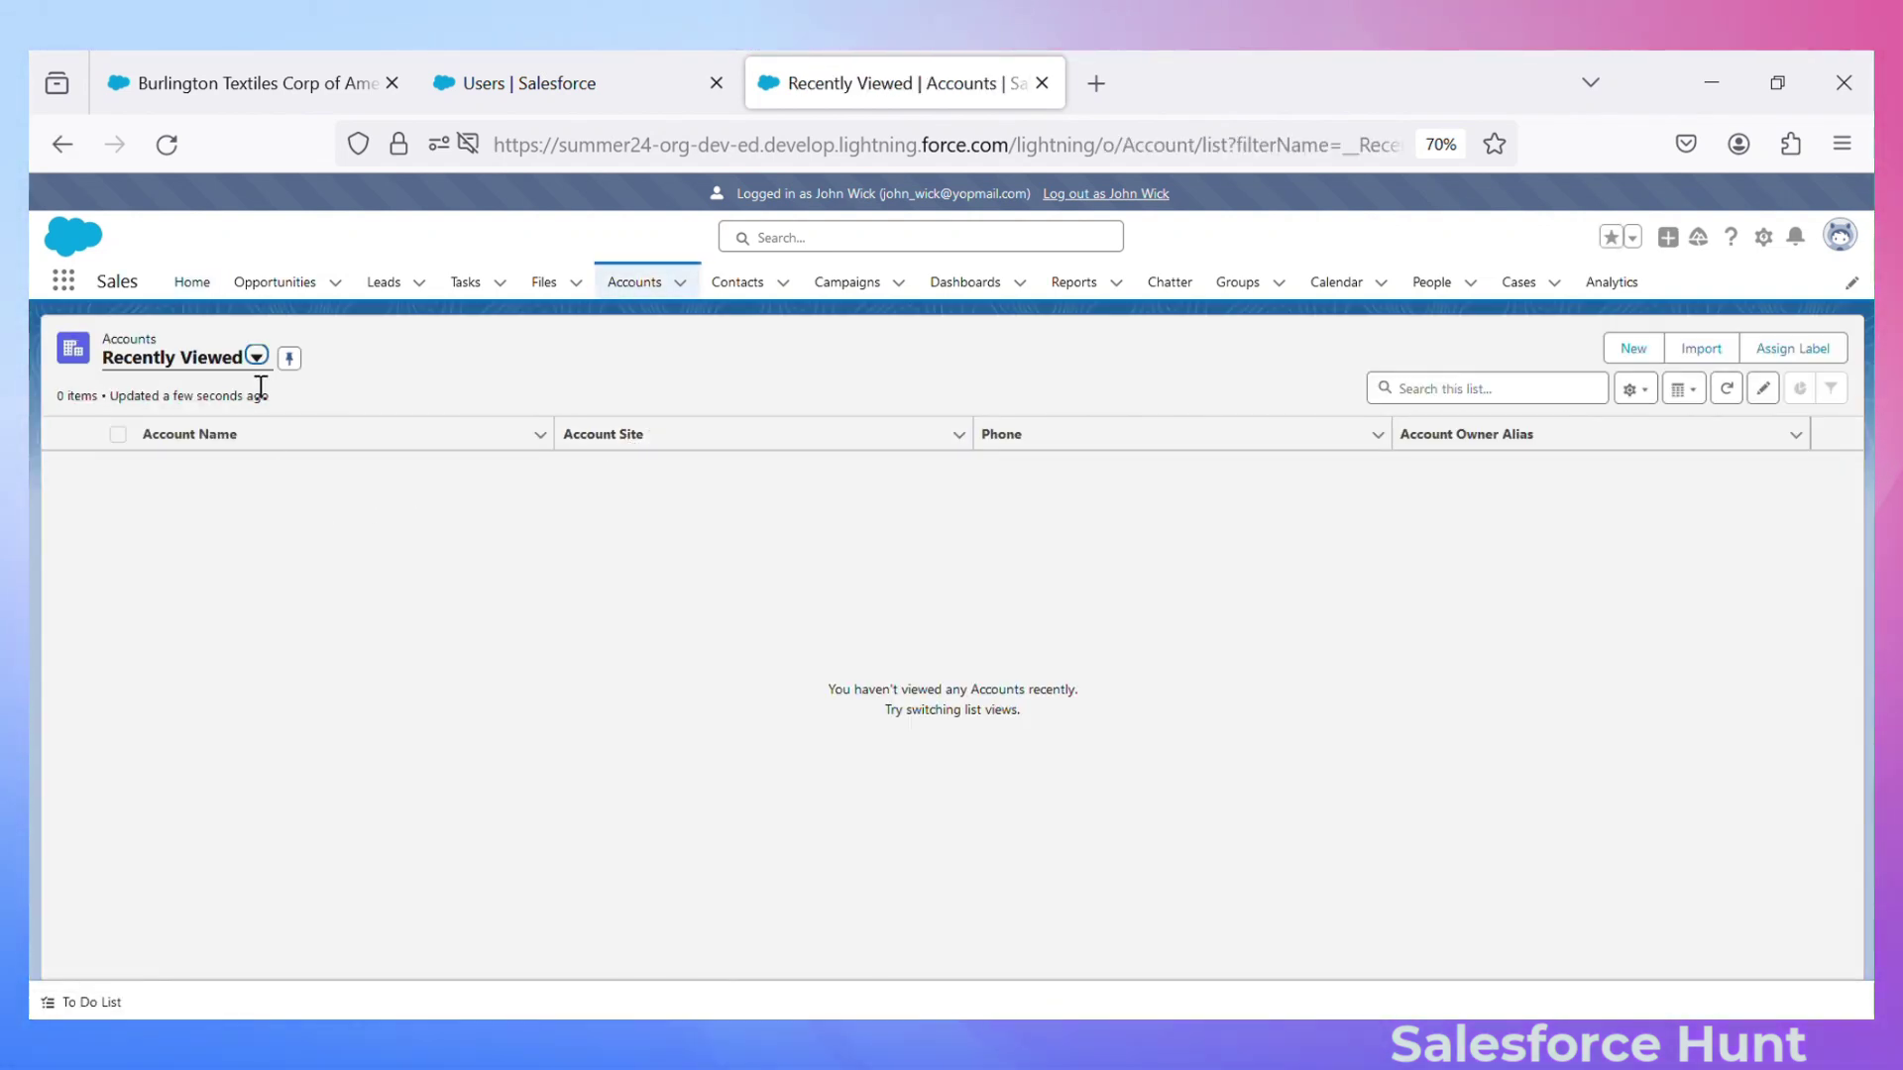
{"action": "left_click", "coordinate": [213, 365]}
{"action": "left_click", "coordinate": [246, 432]}
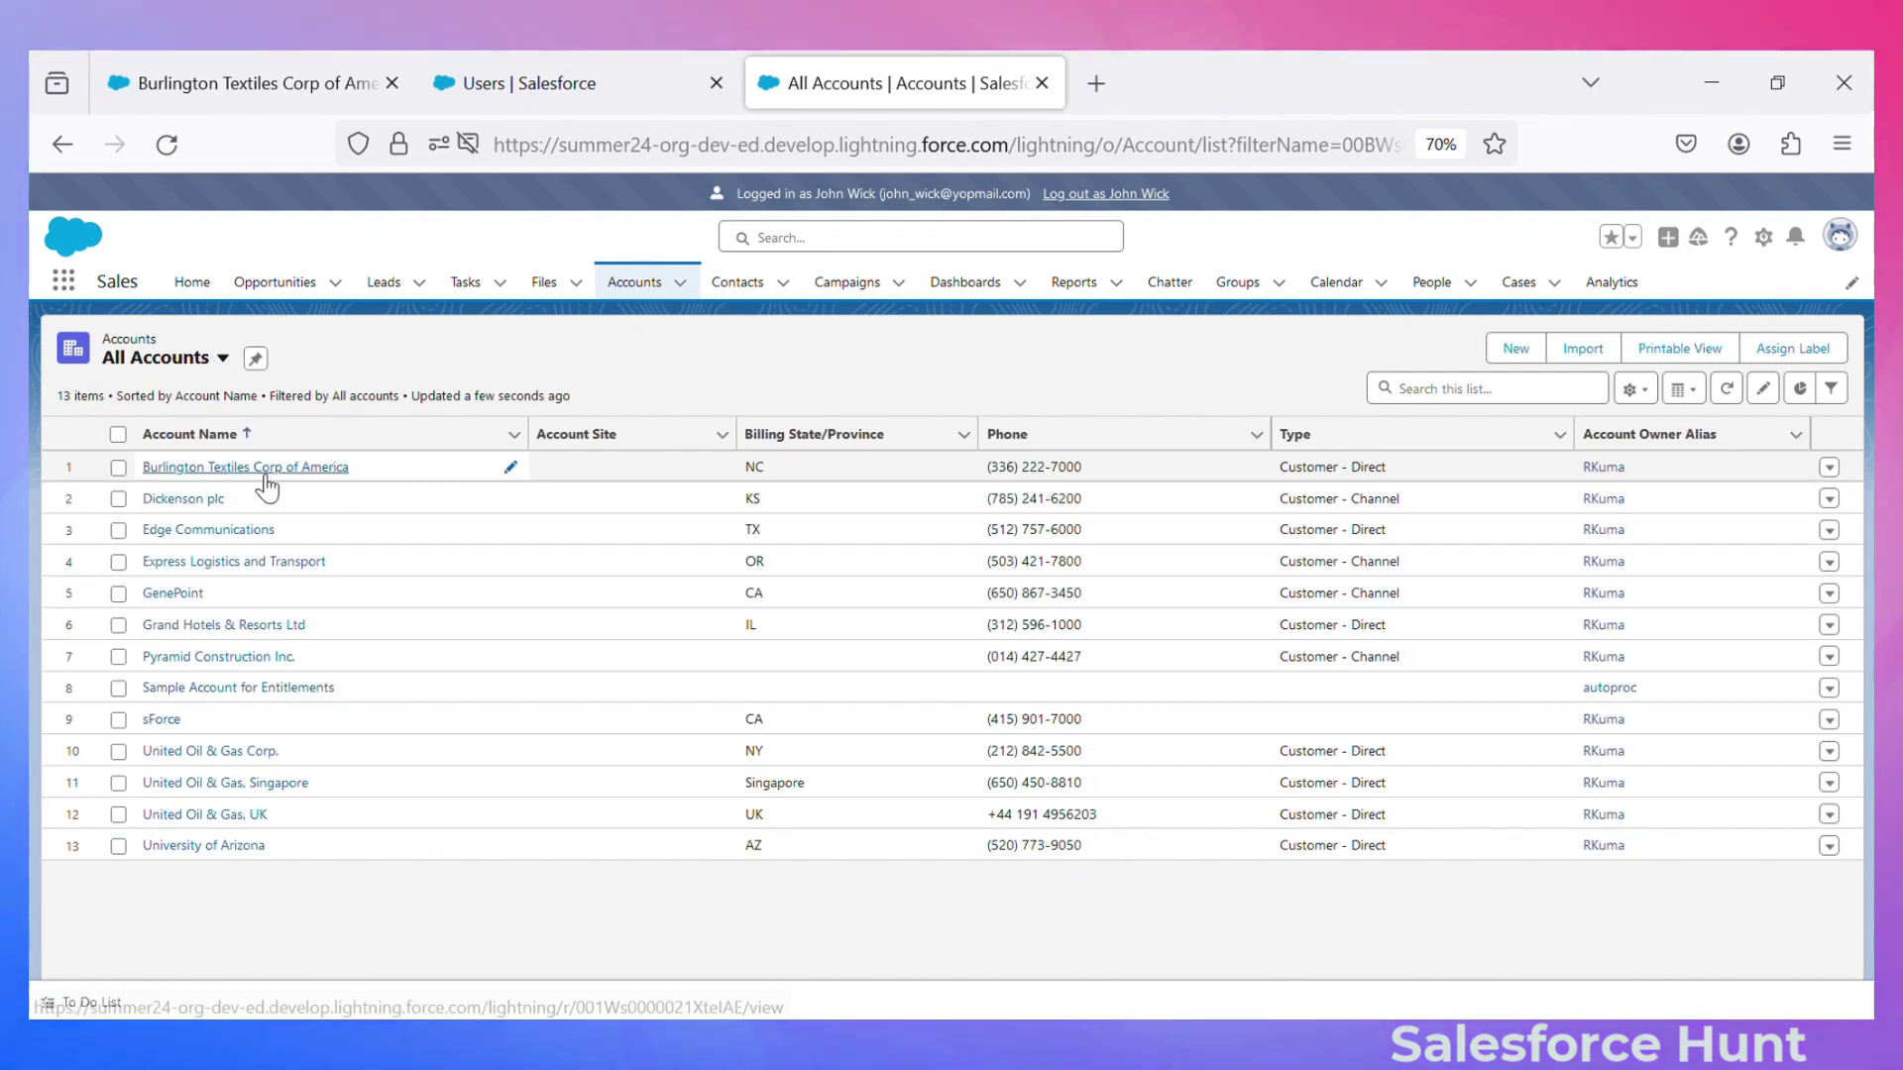
{"action": "left_click", "coordinate": [261, 465]}
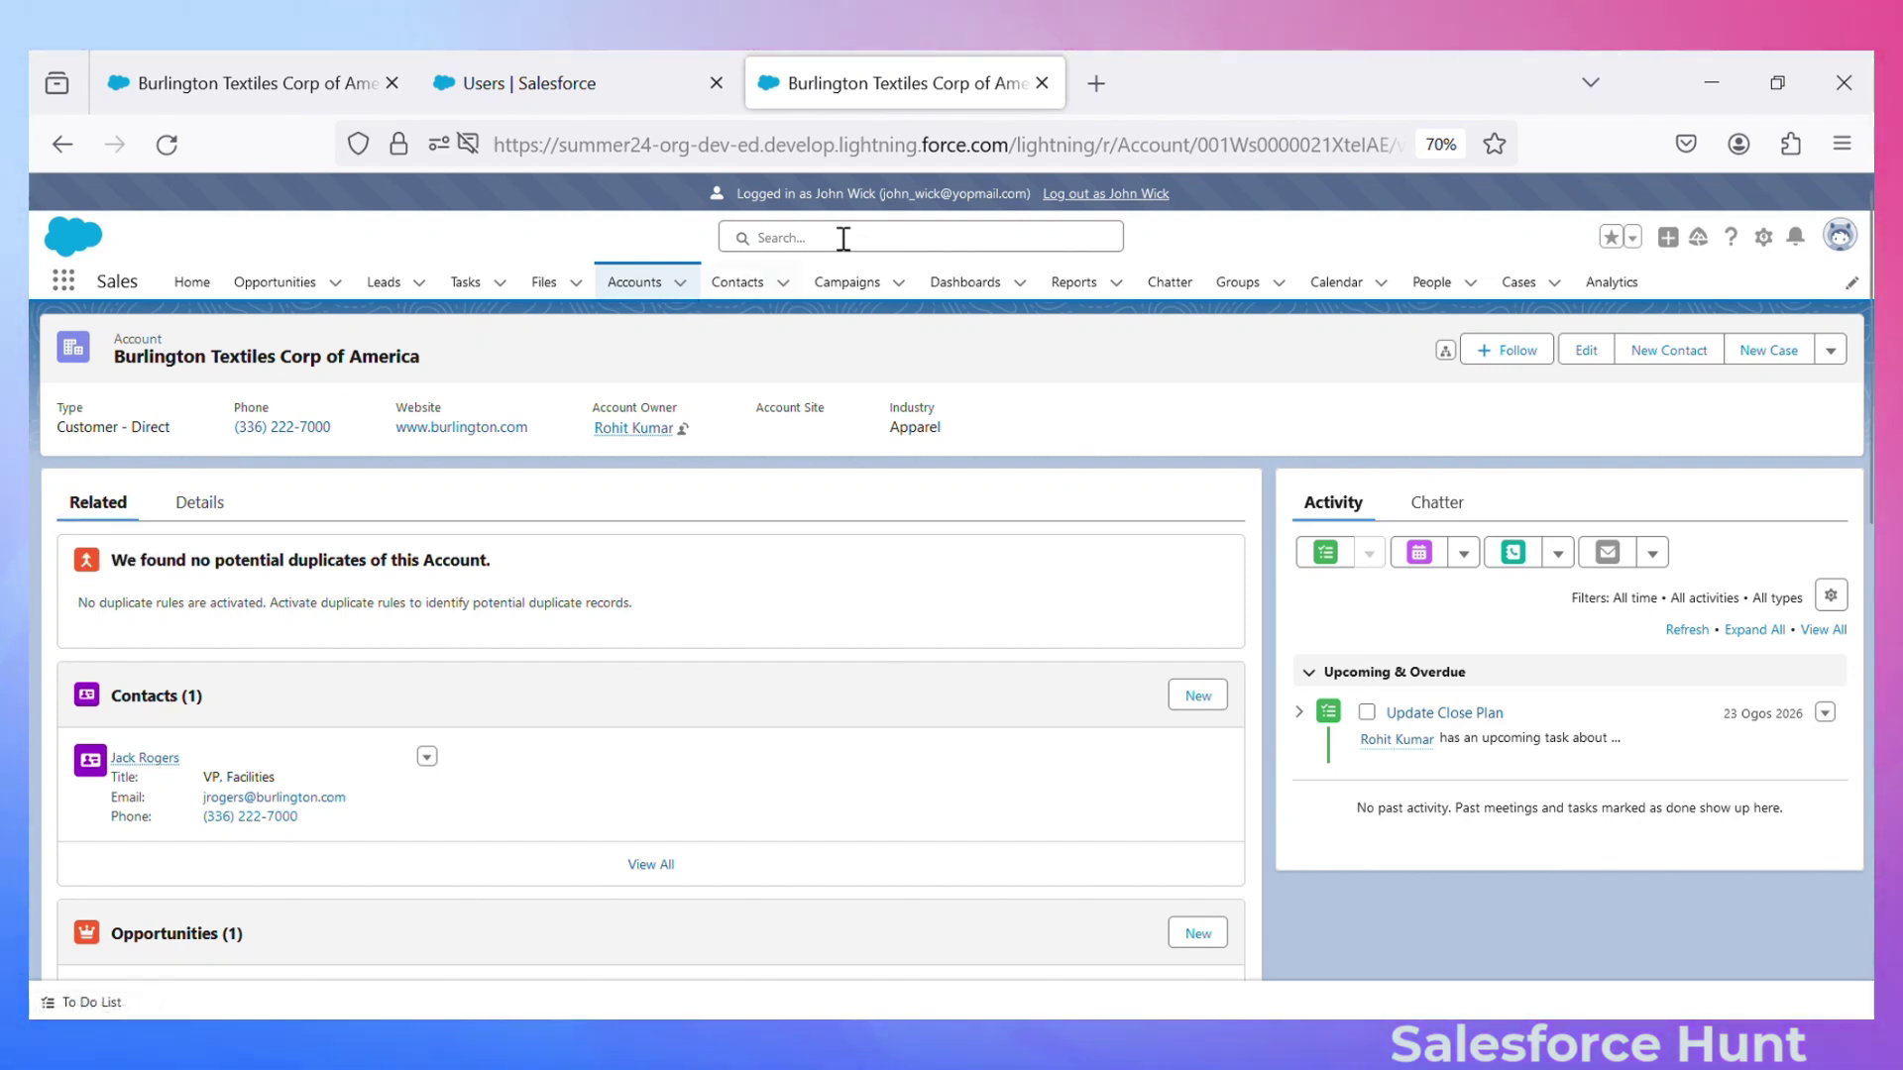
- Log out as the Standard User and open the account record page with Edit Page
{"action": "left_click", "coordinate": [1097, 203]}
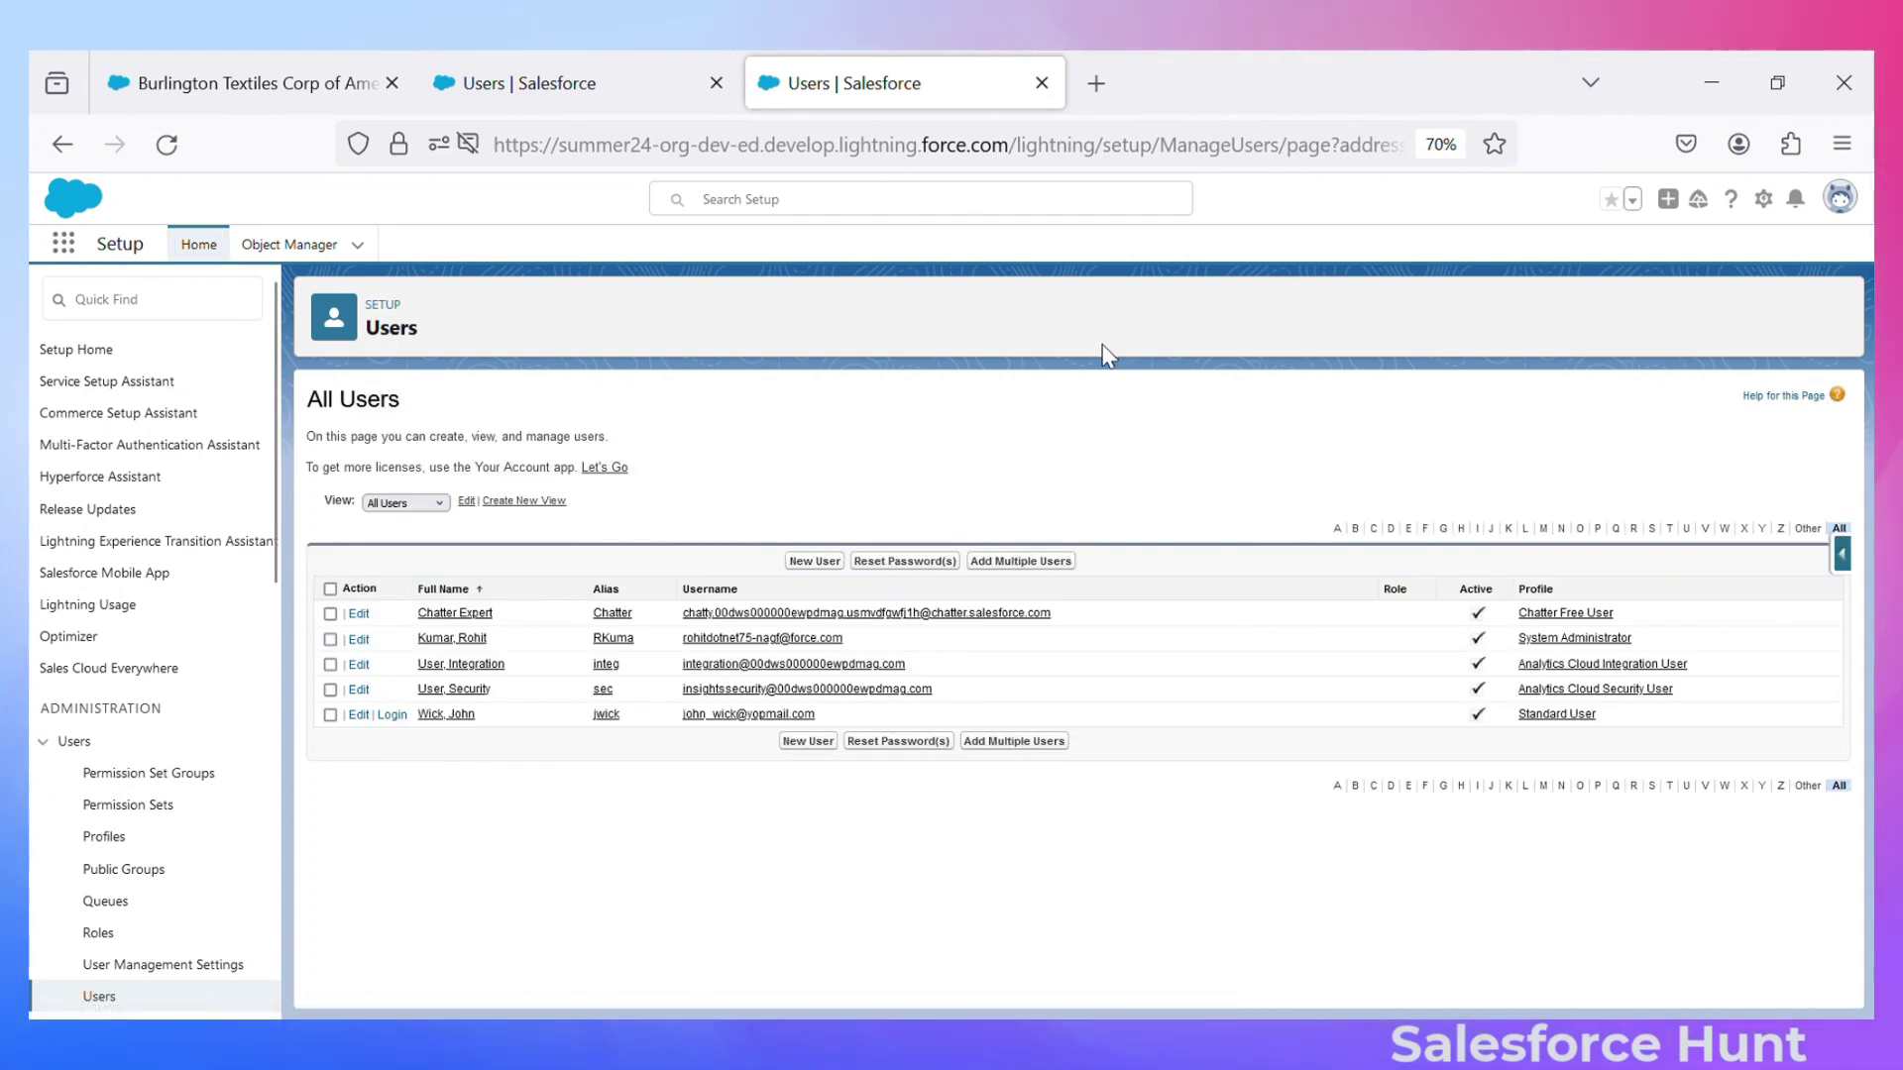
{"action": "left_click", "coordinate": [180, 87]}
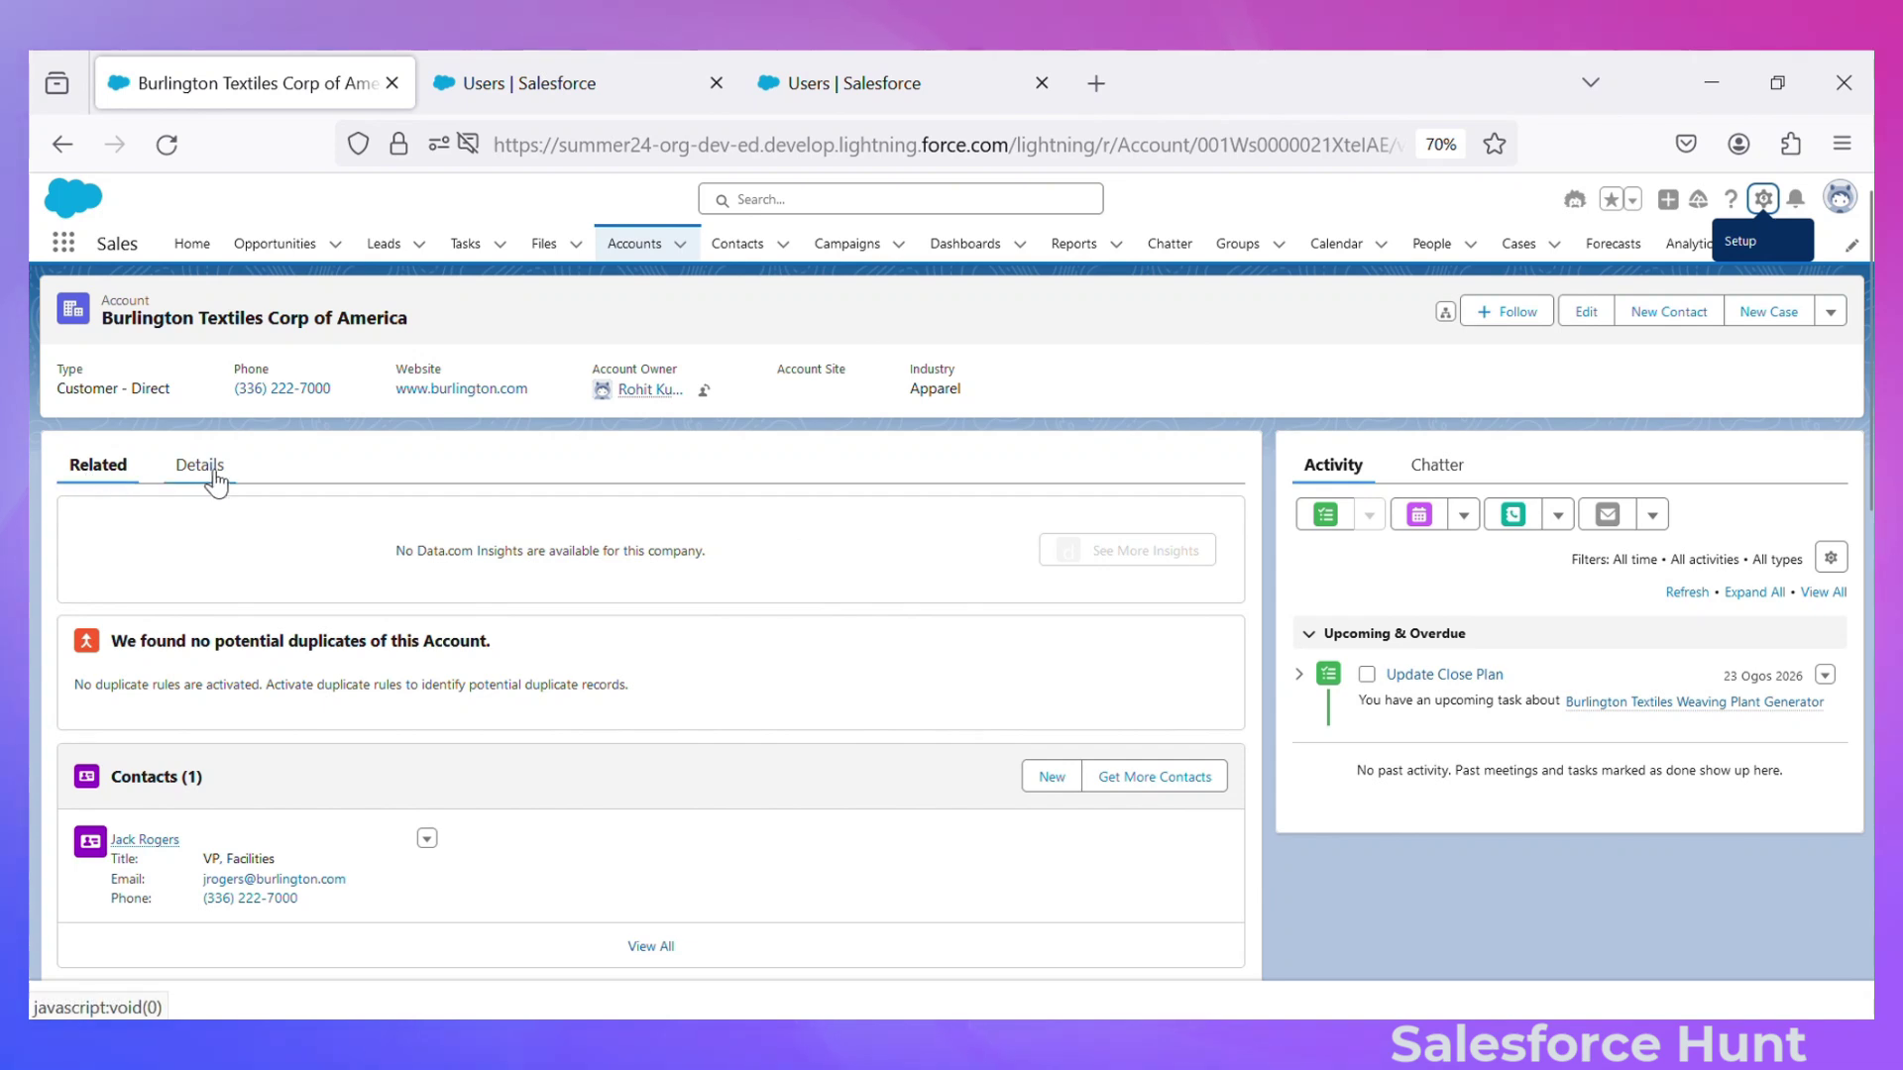
{"action": "left_click", "coordinate": [1763, 198]}
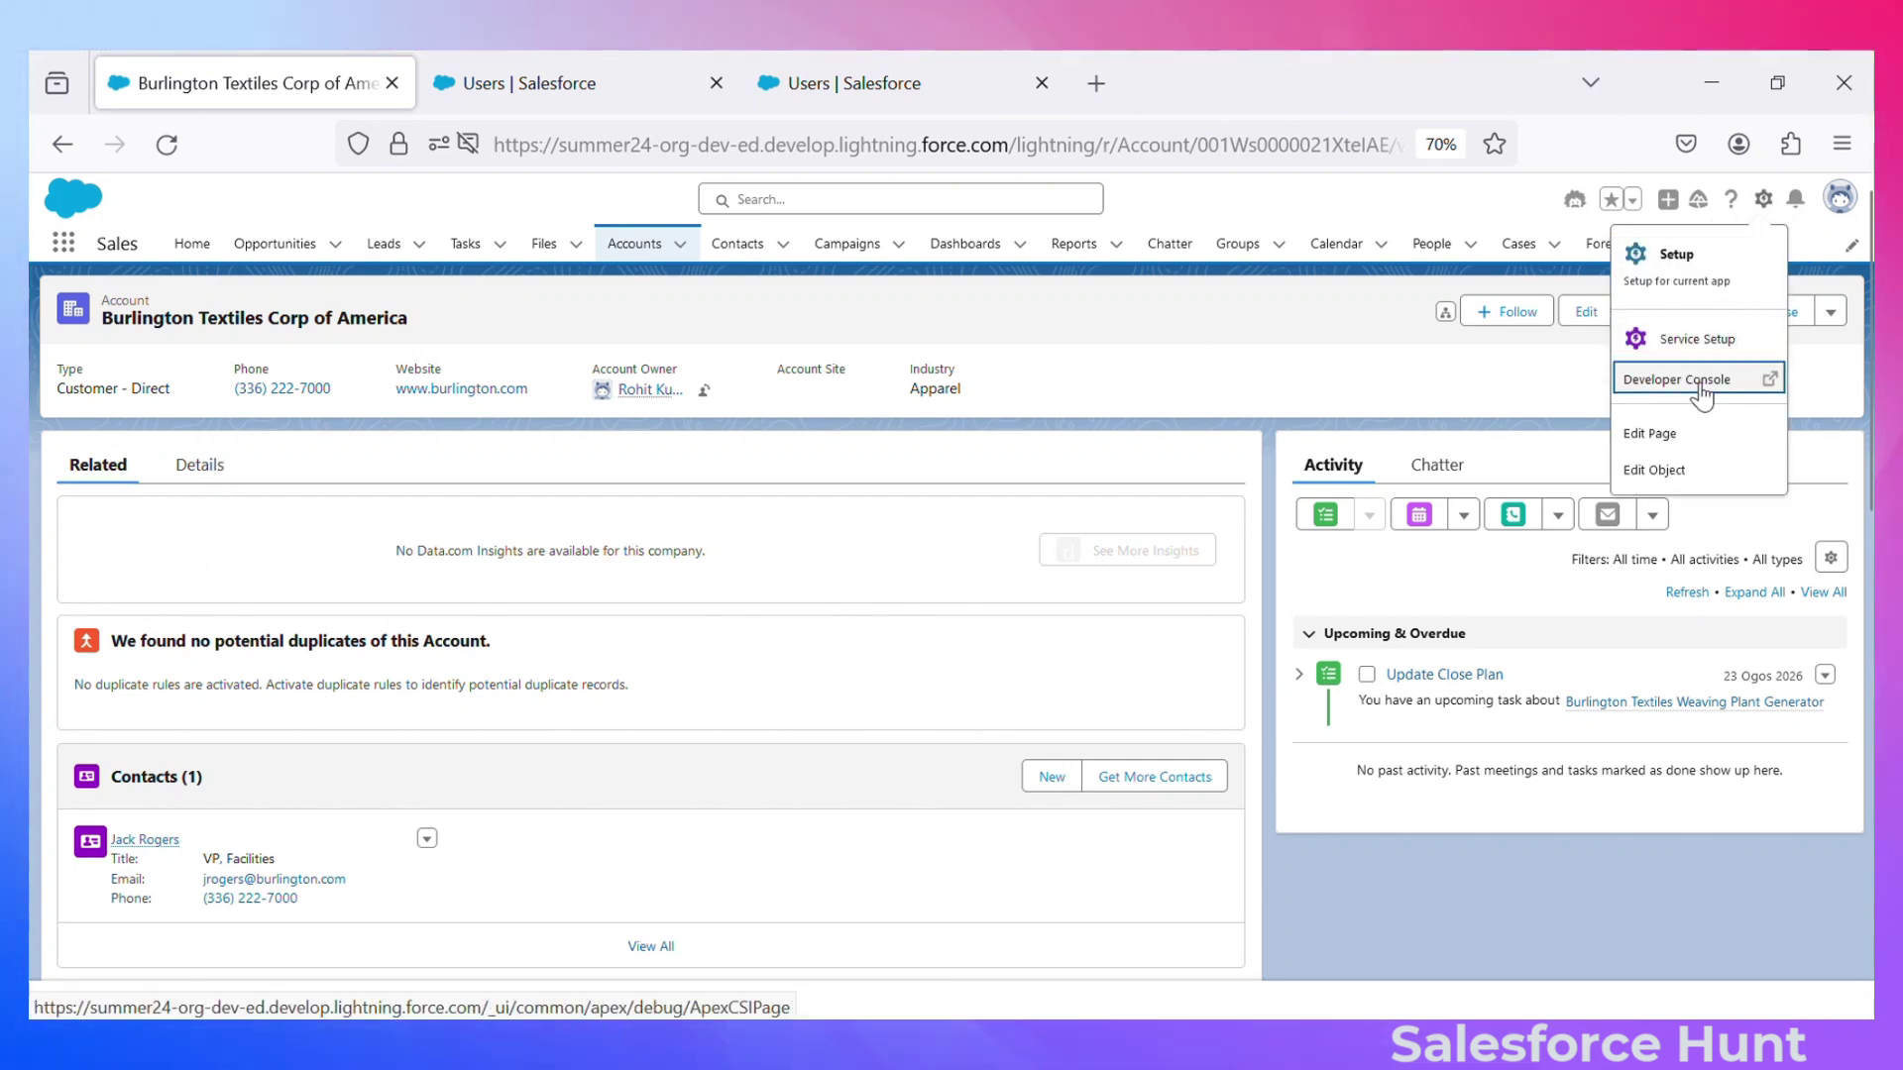
{"action": "left_click", "coordinate": [1674, 432]}
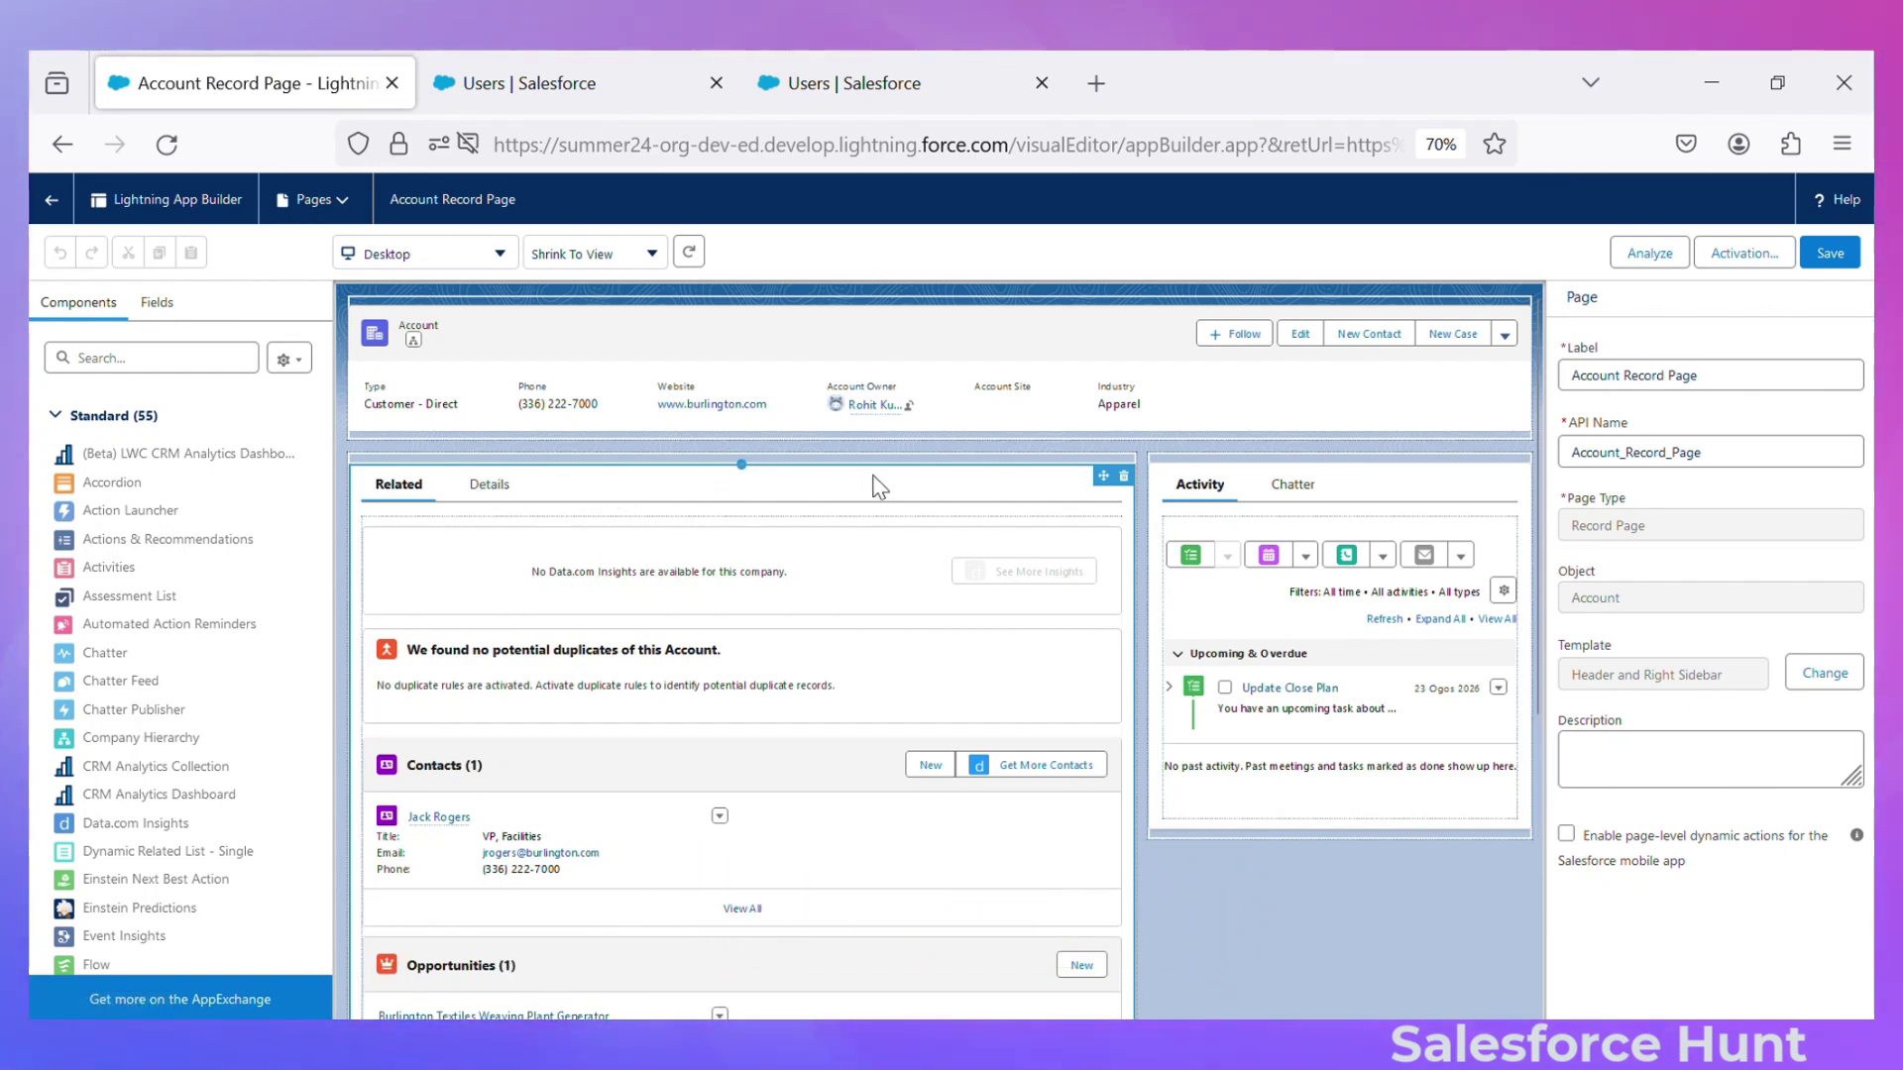
- Select the Tabs component on the Account Record Page canvas
{"action": "left_click", "coordinate": [387, 498]}
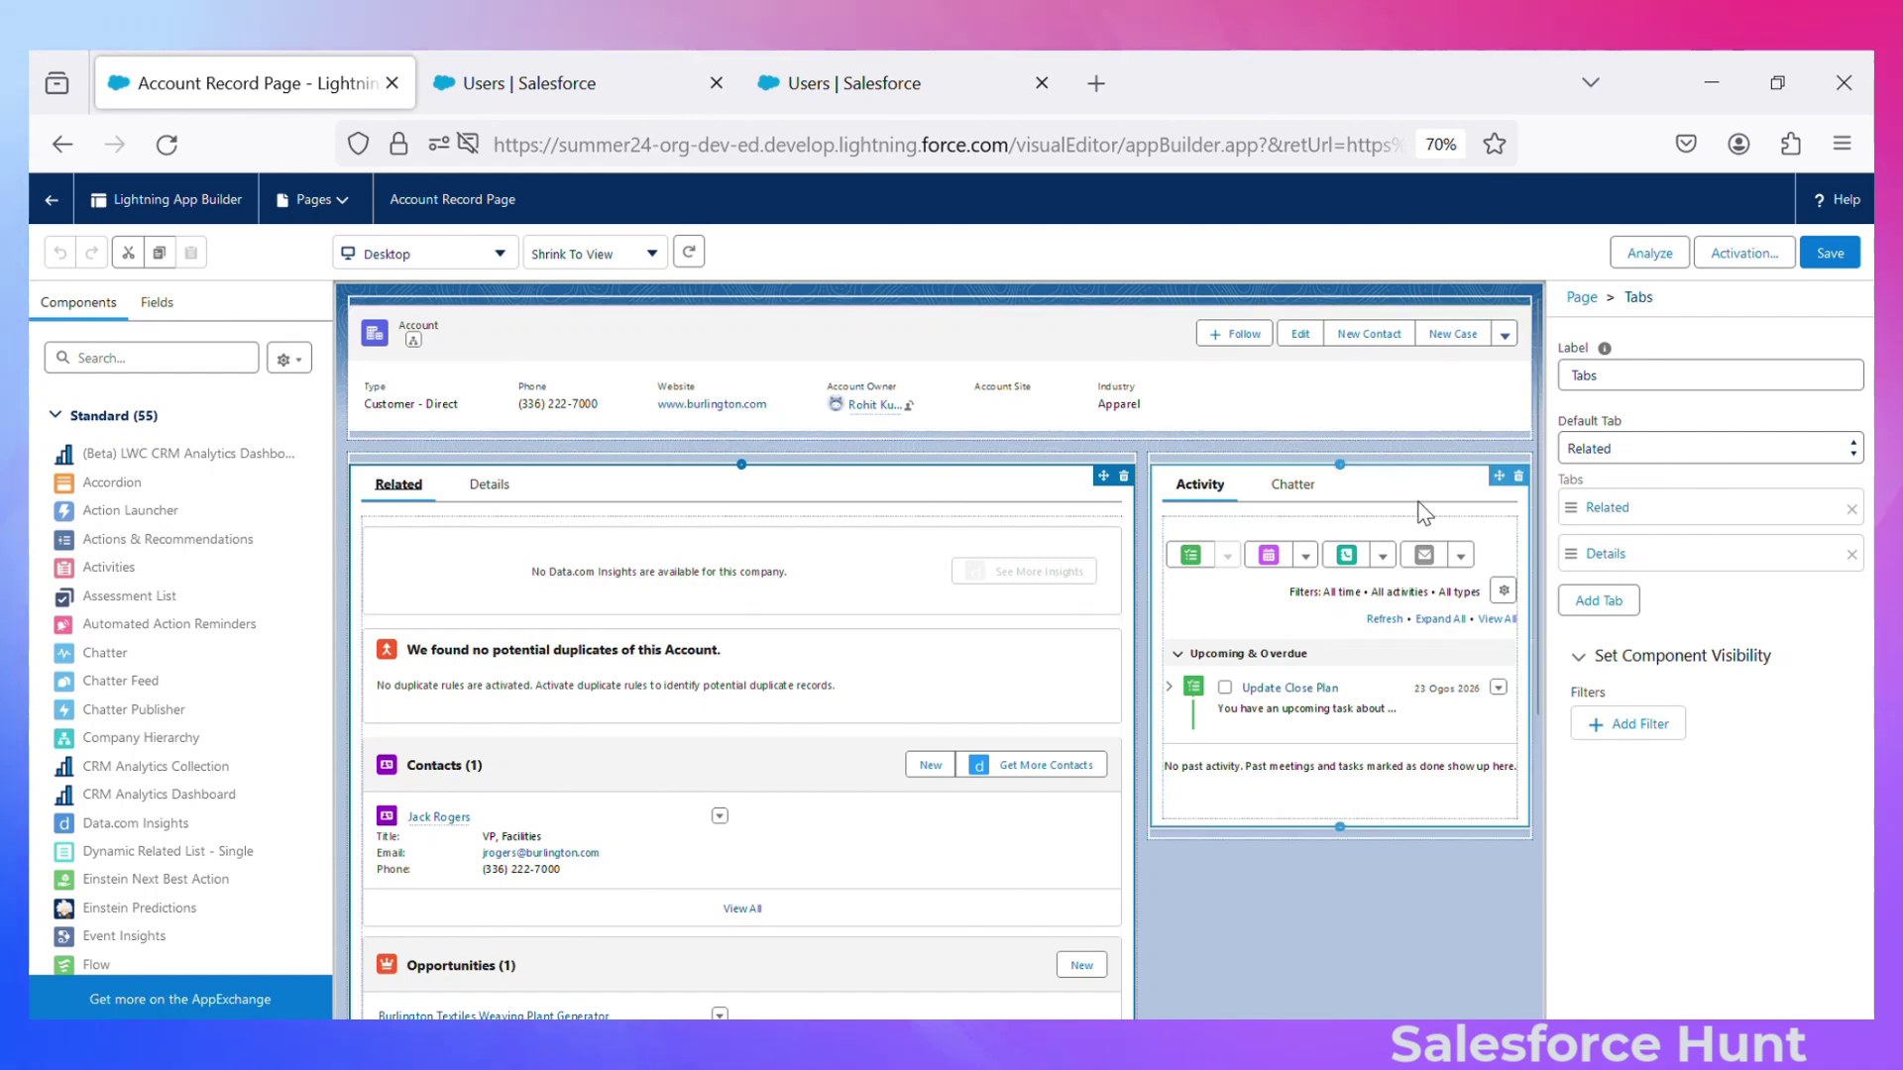
{"action": "left_click", "coordinate": [395, 490]}
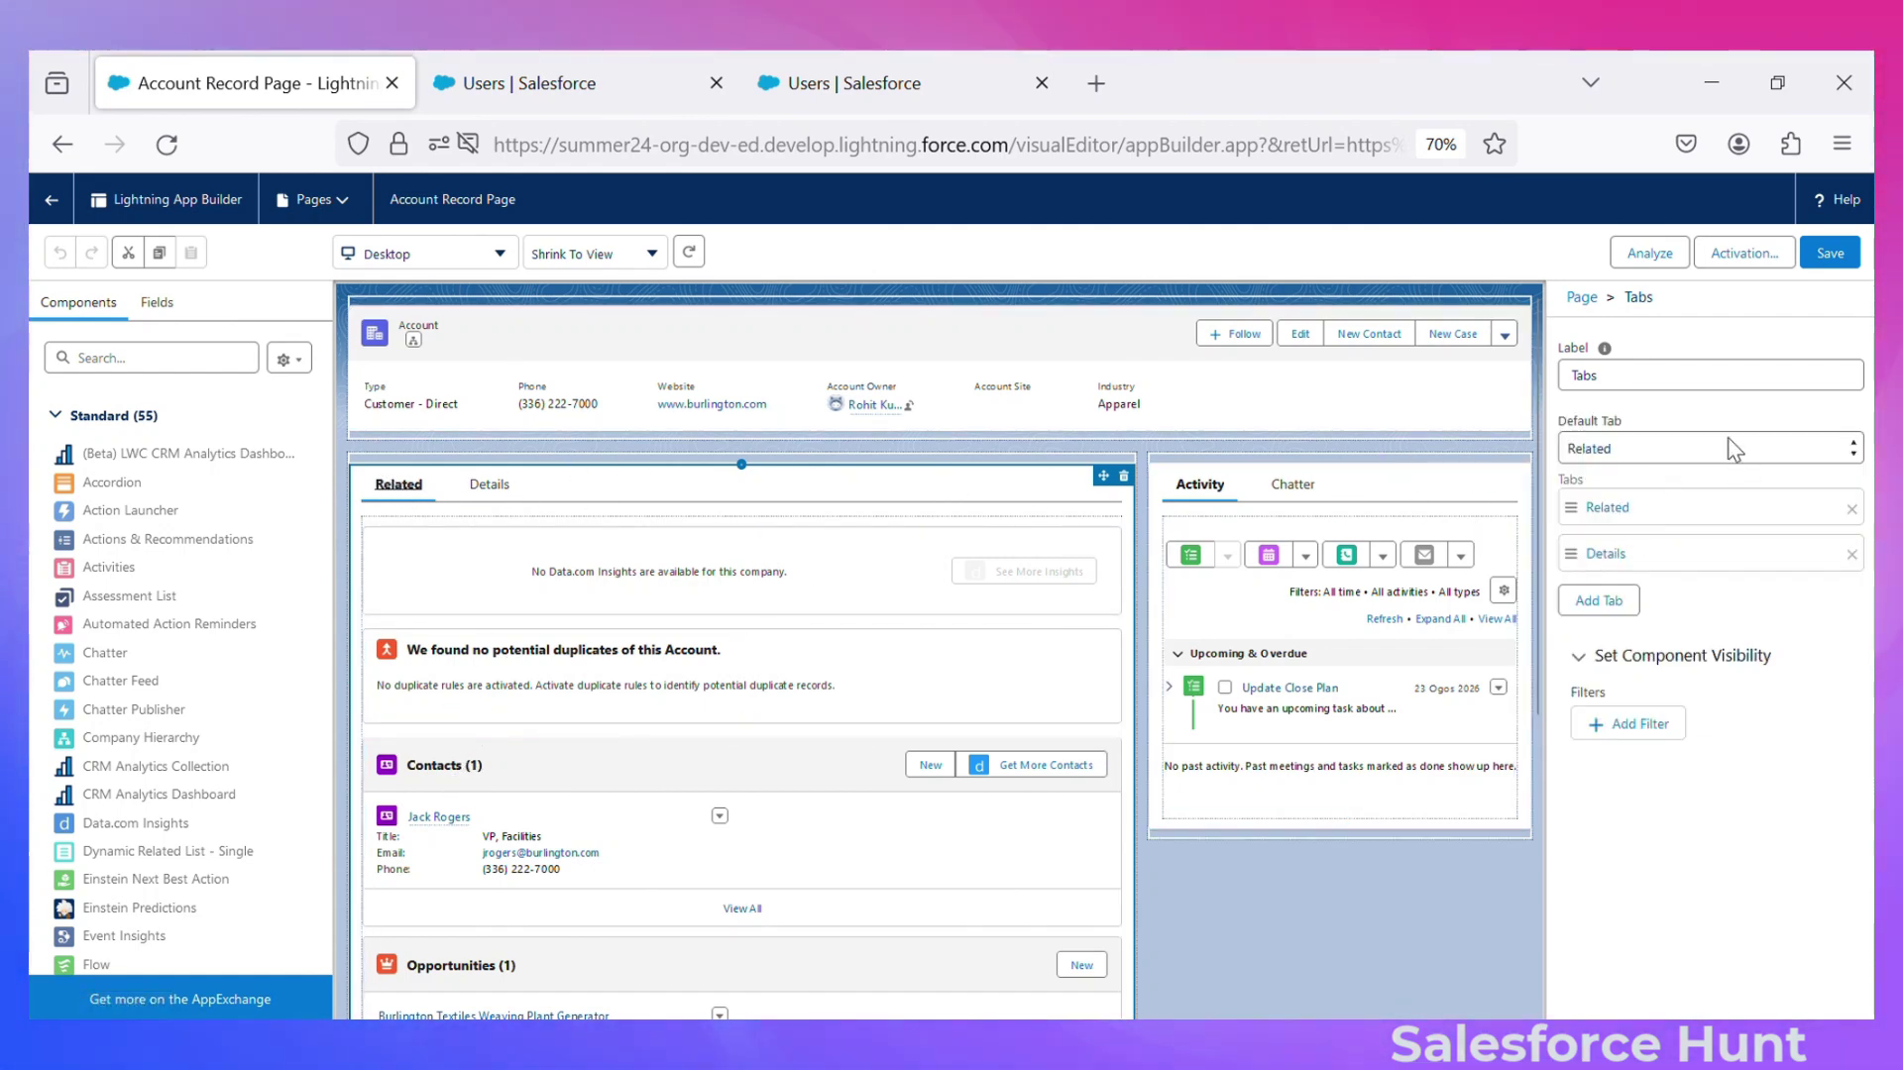
- Select the Related tab in the Tabs properties and add a component visibility filter
{"action": "left_click", "coordinate": [1617, 515]}
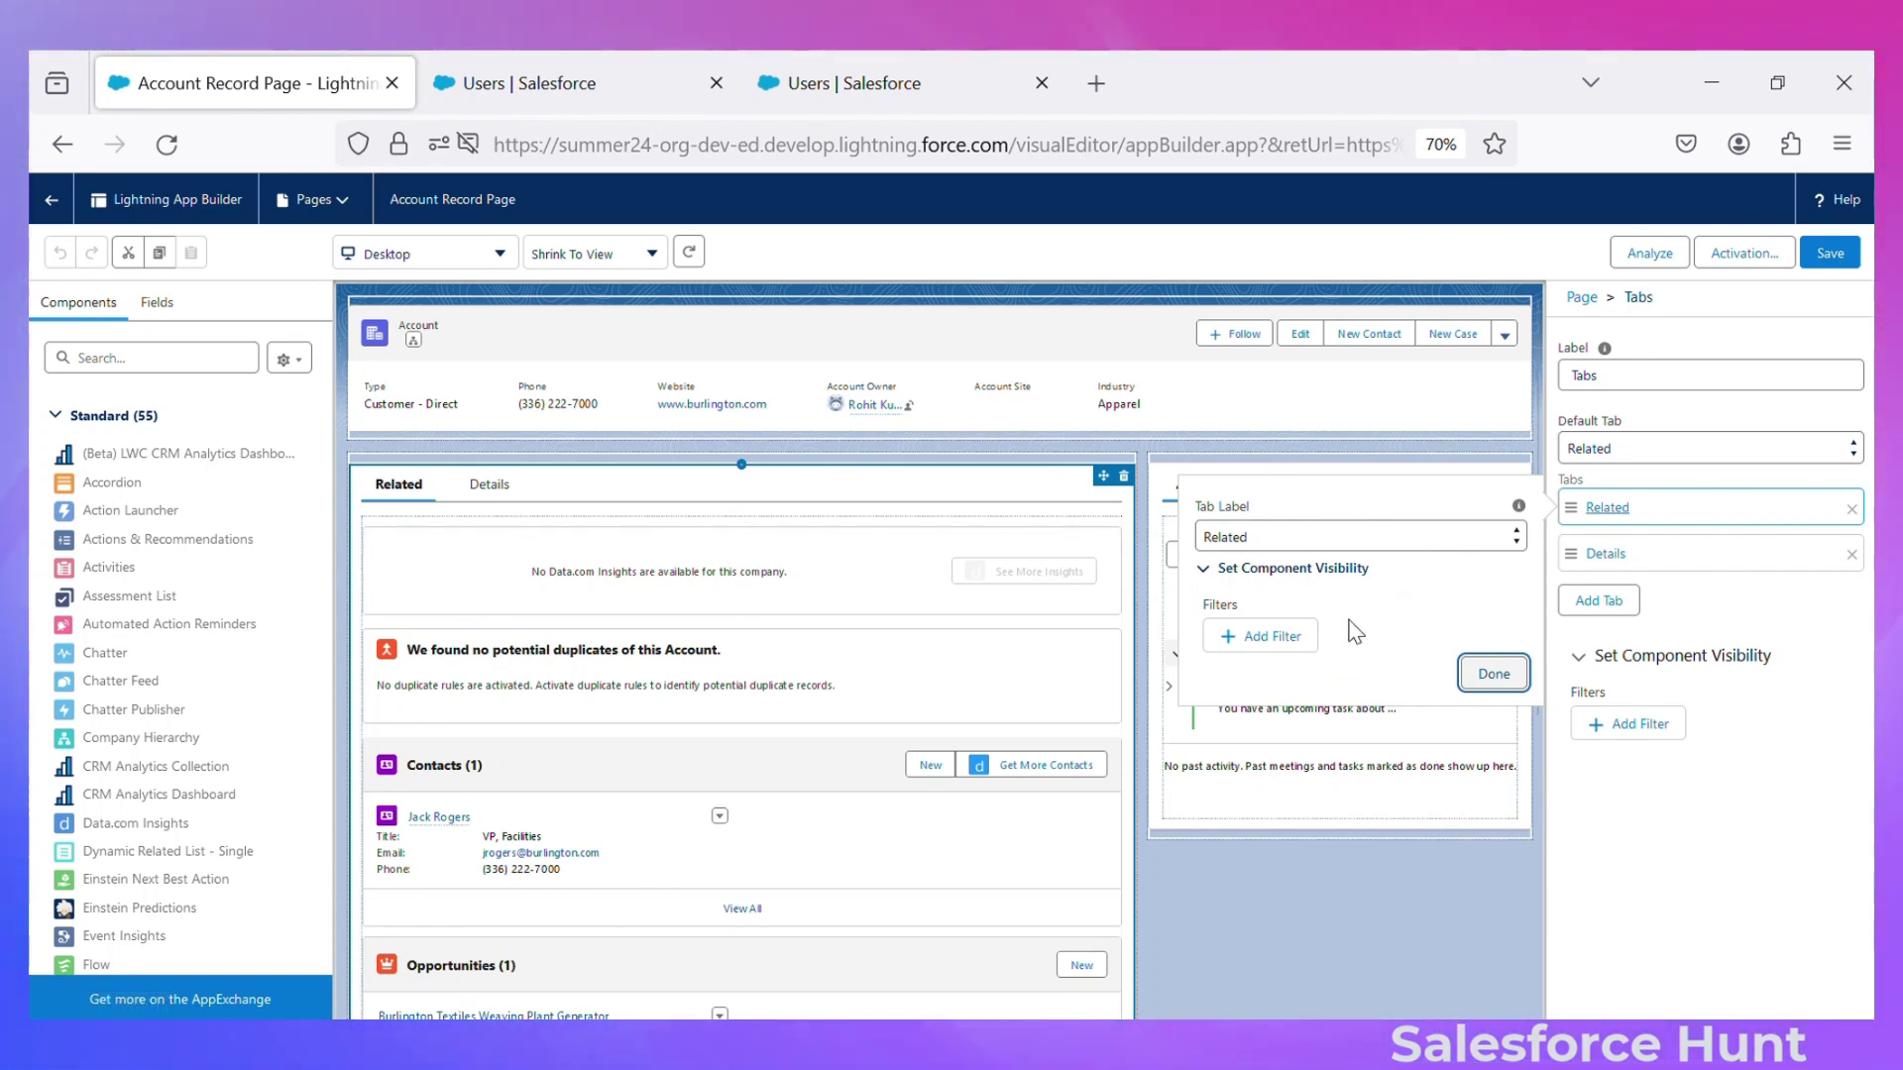
{"action": "left_click", "coordinate": [1264, 644]}
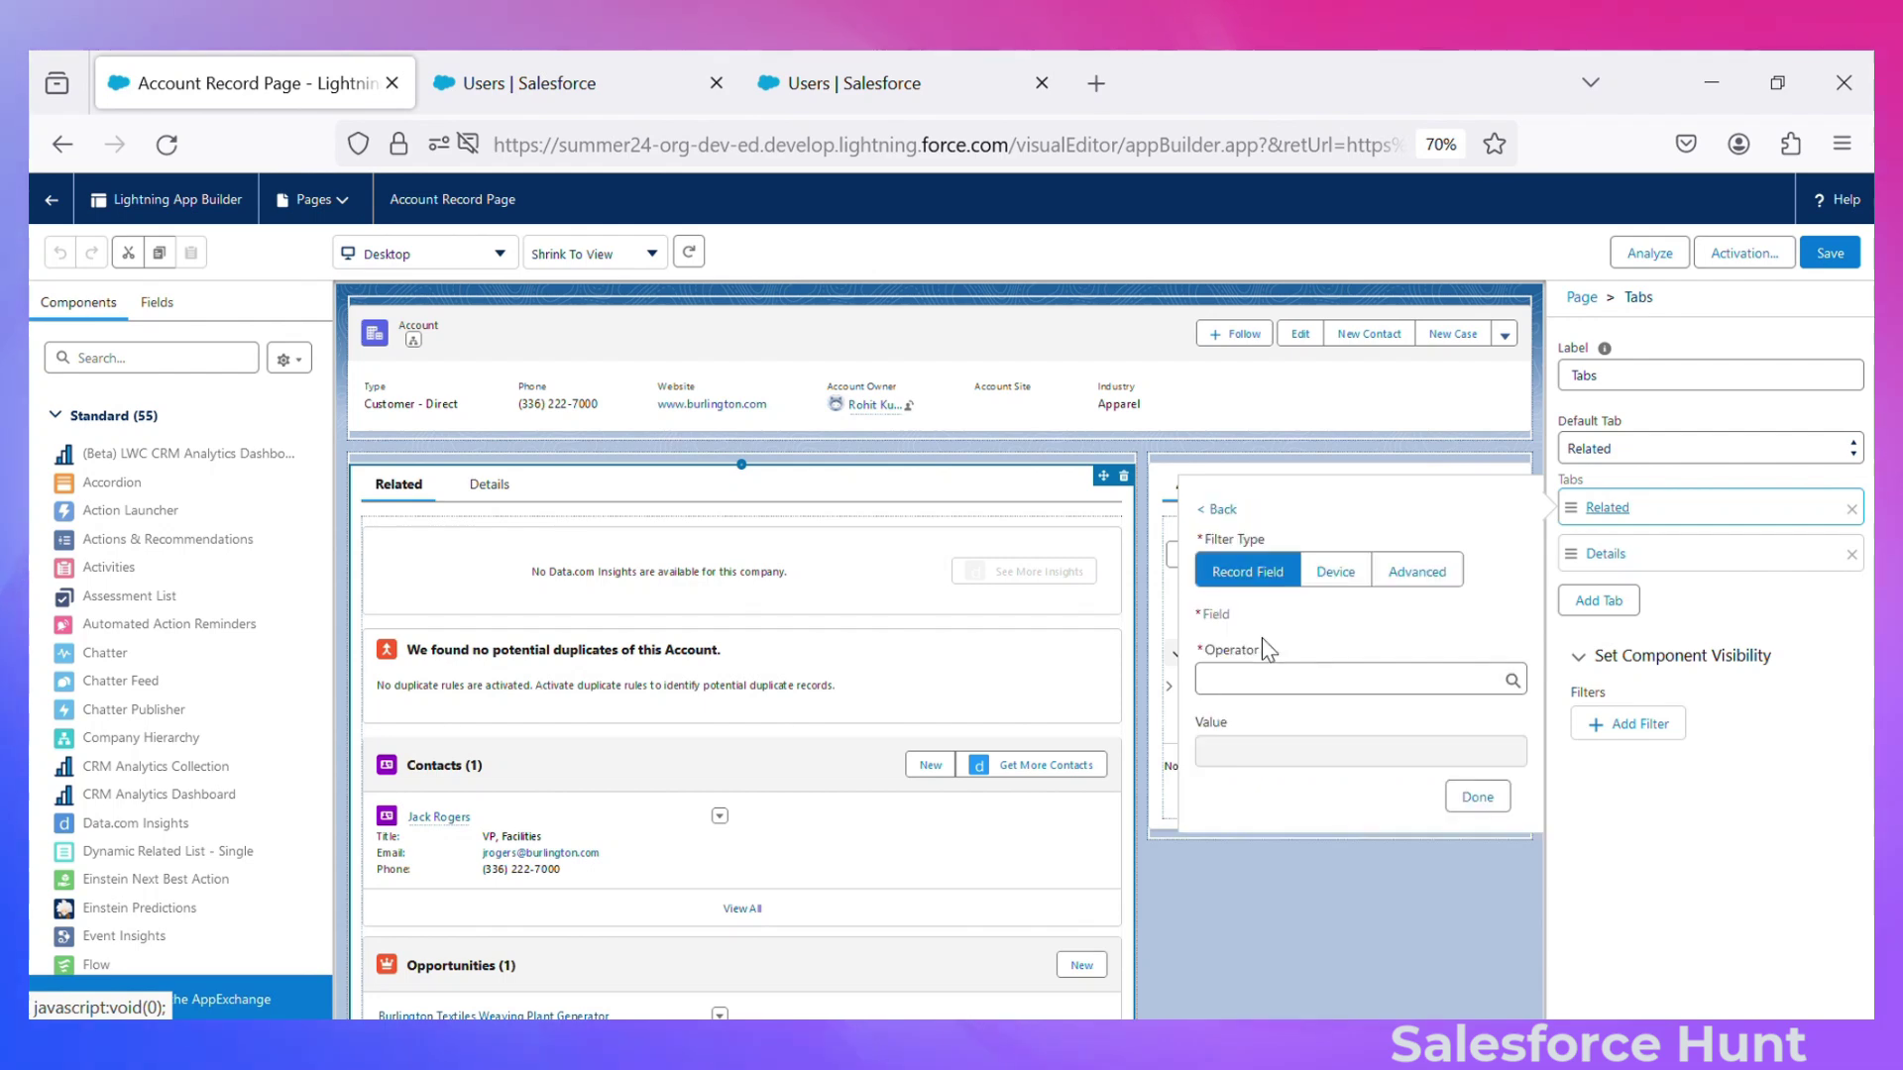
- Set the Related tab's filter type to Advanced and bring up its field picker
{"action": "left_click", "coordinate": [1431, 572]}
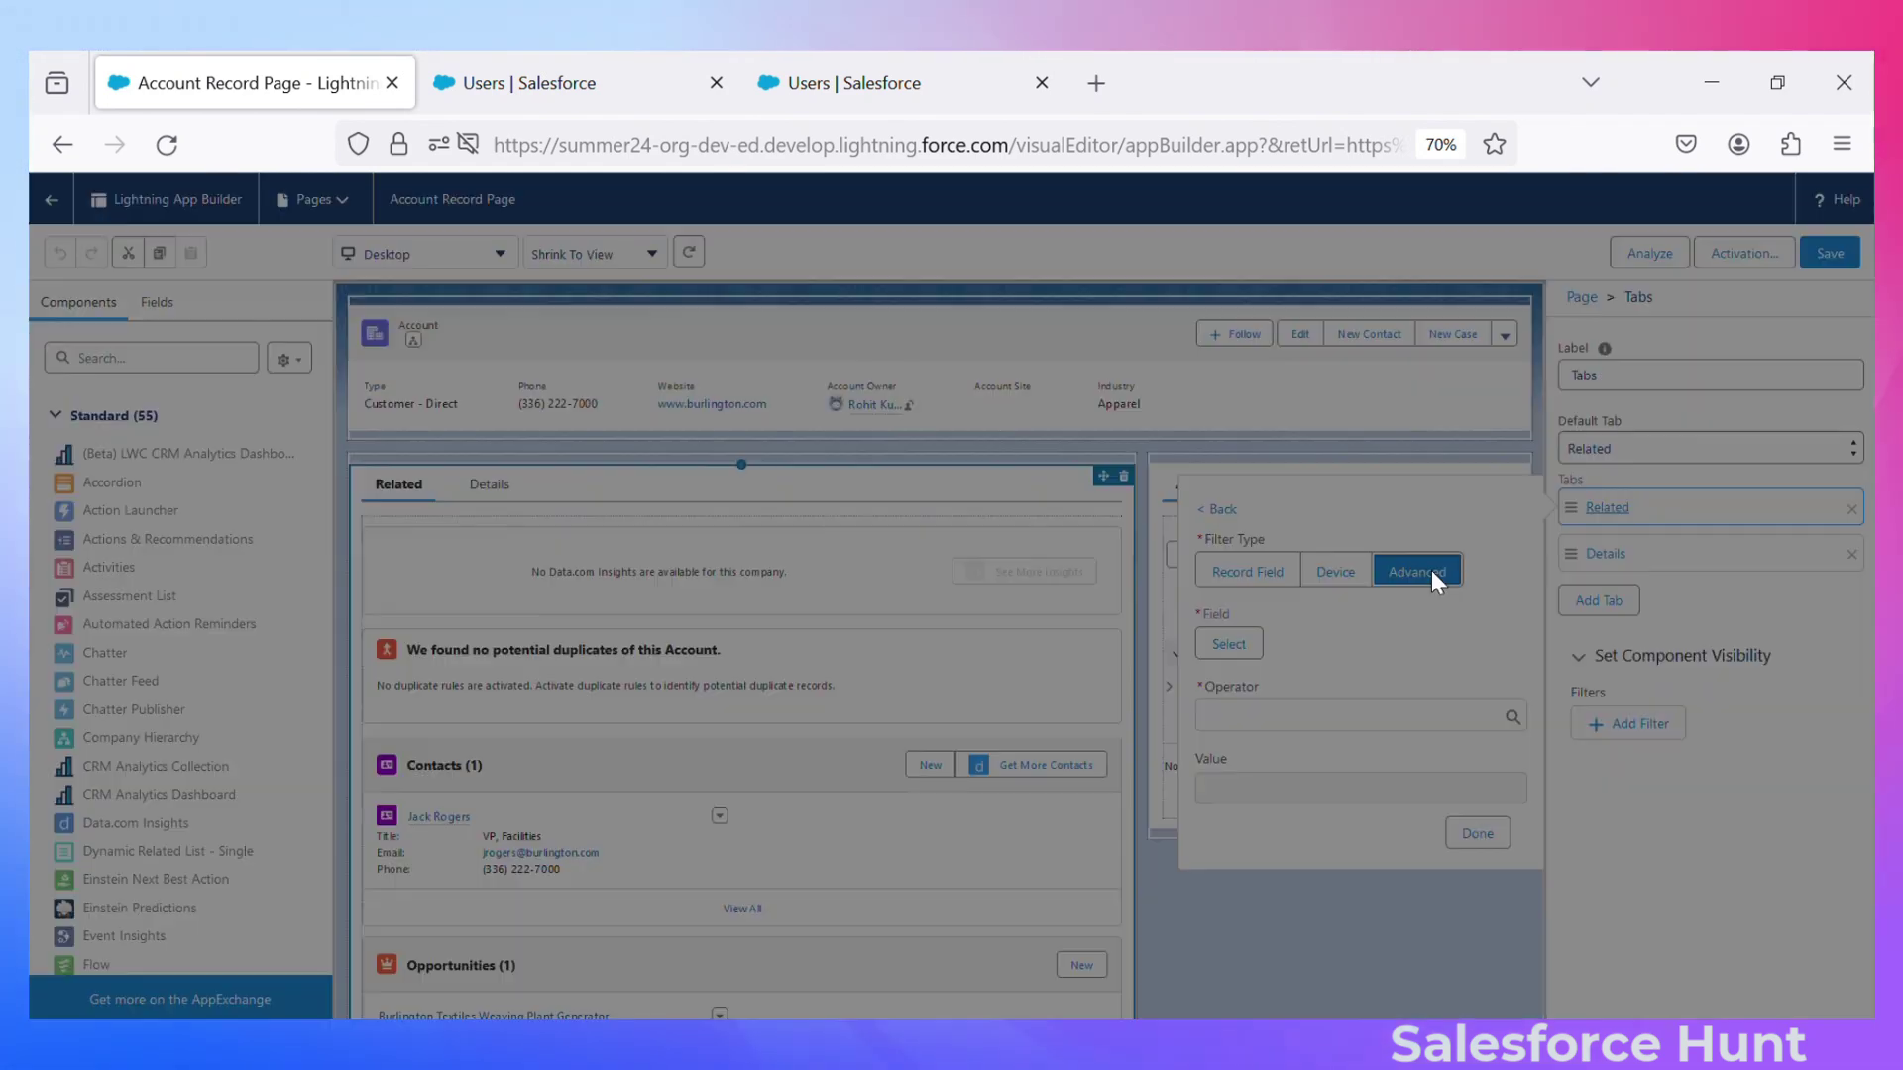
{"action": "left_click", "coordinate": [1239, 646]}
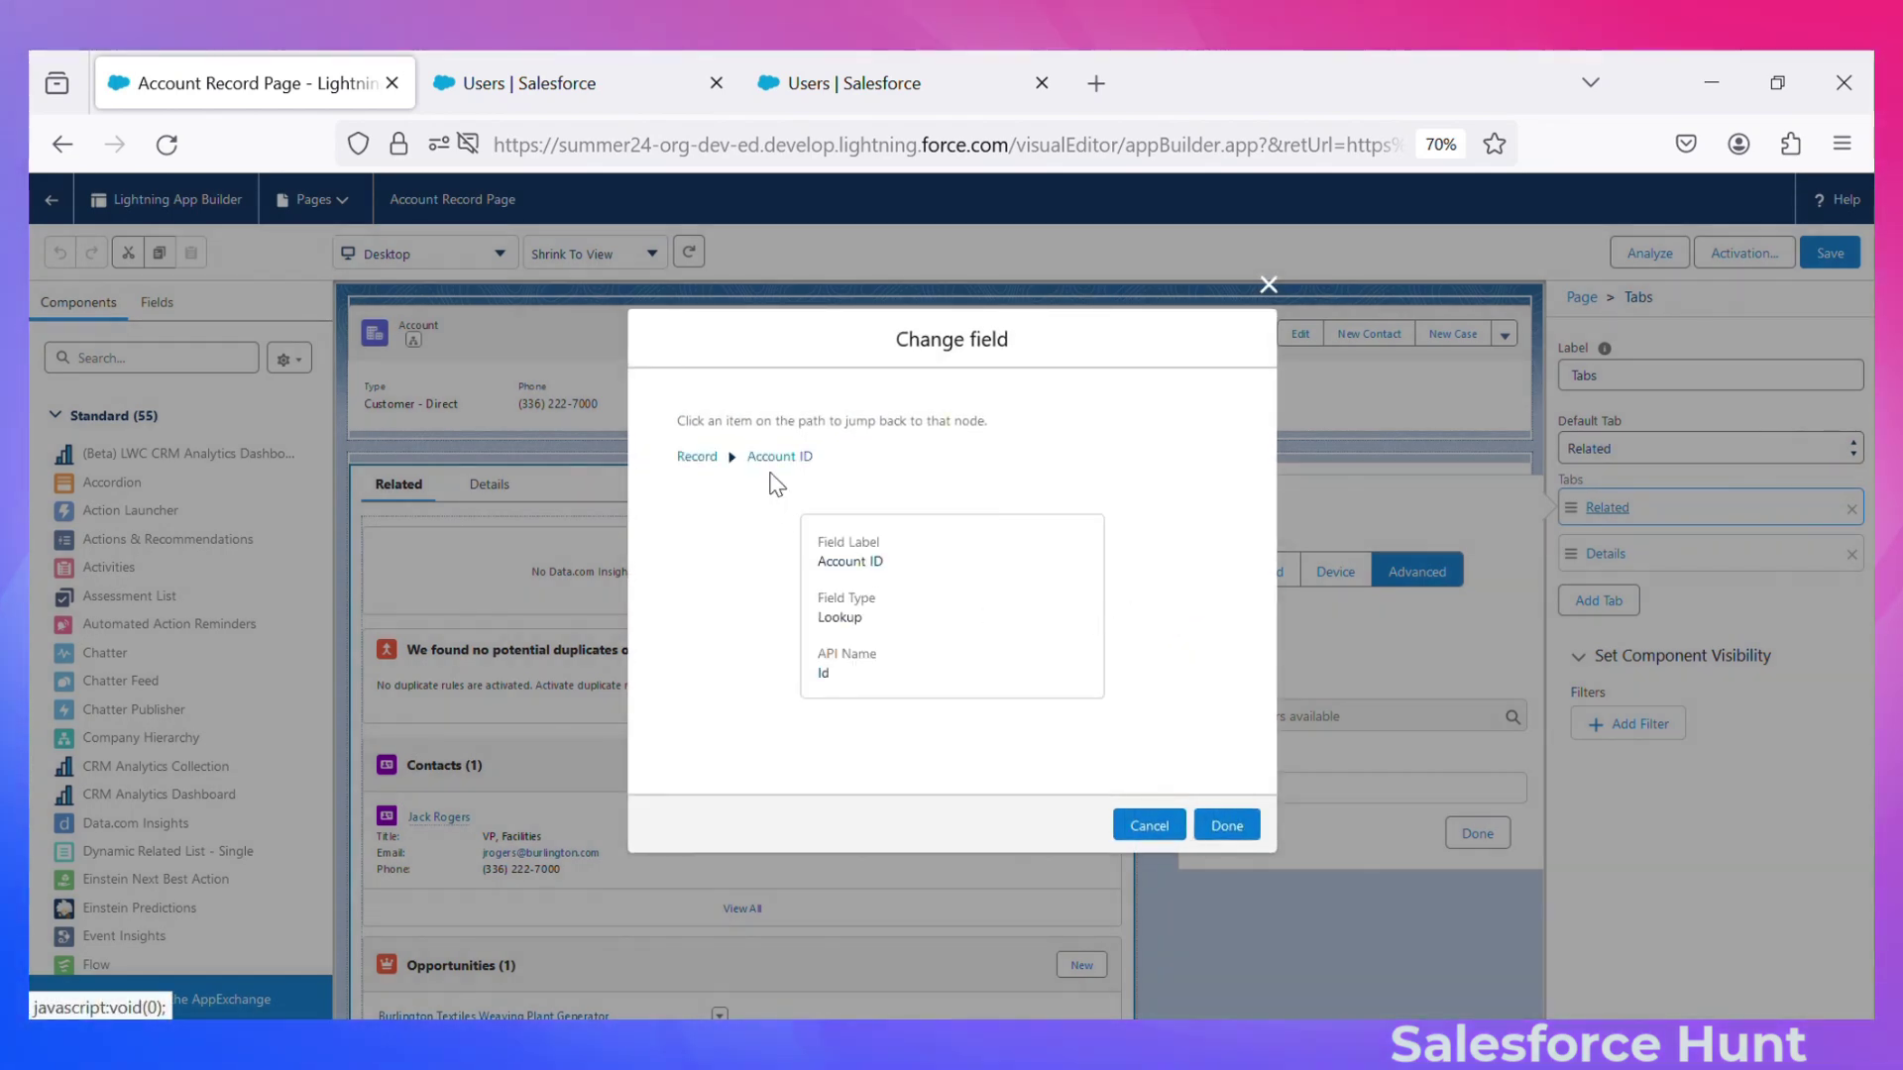
{"action": "left_click", "coordinate": [1267, 285]}
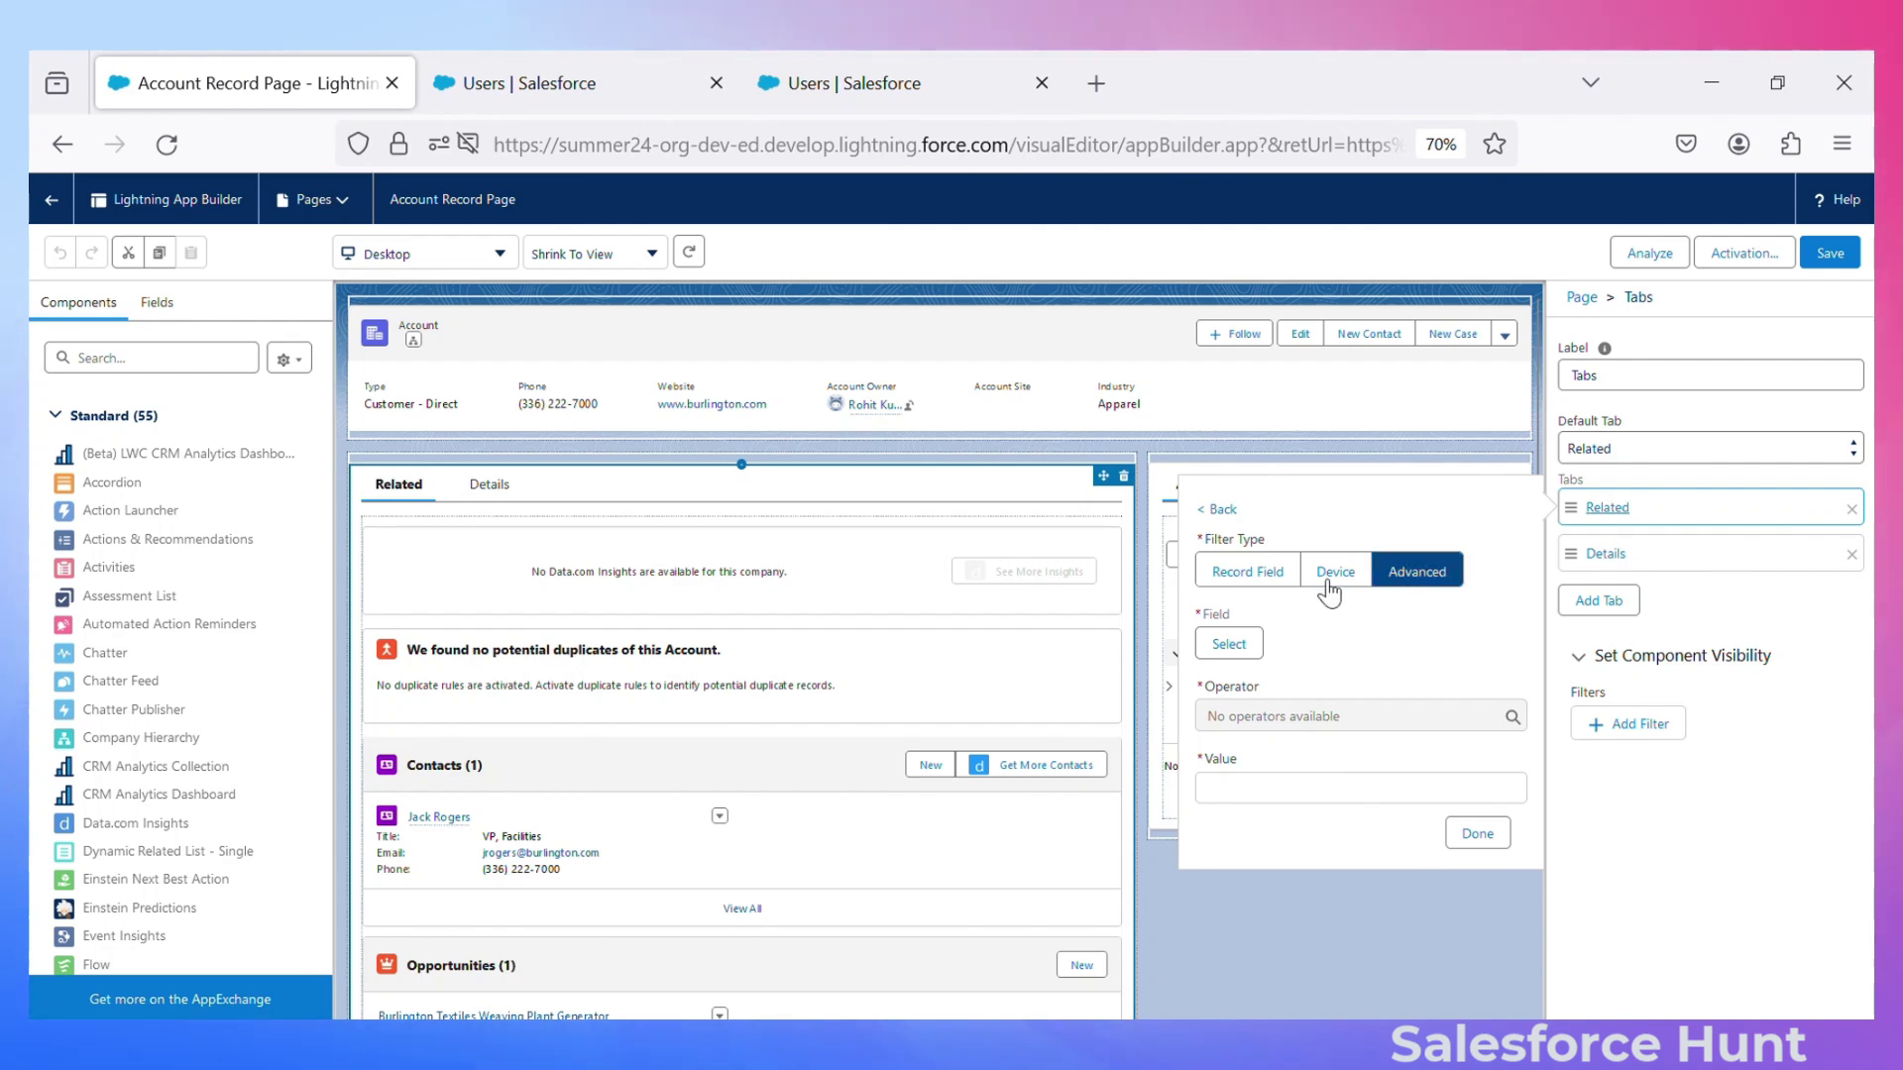
{"action": "left_click", "coordinate": [1264, 572]}
{"action": "left_click", "coordinate": [1427, 572]}
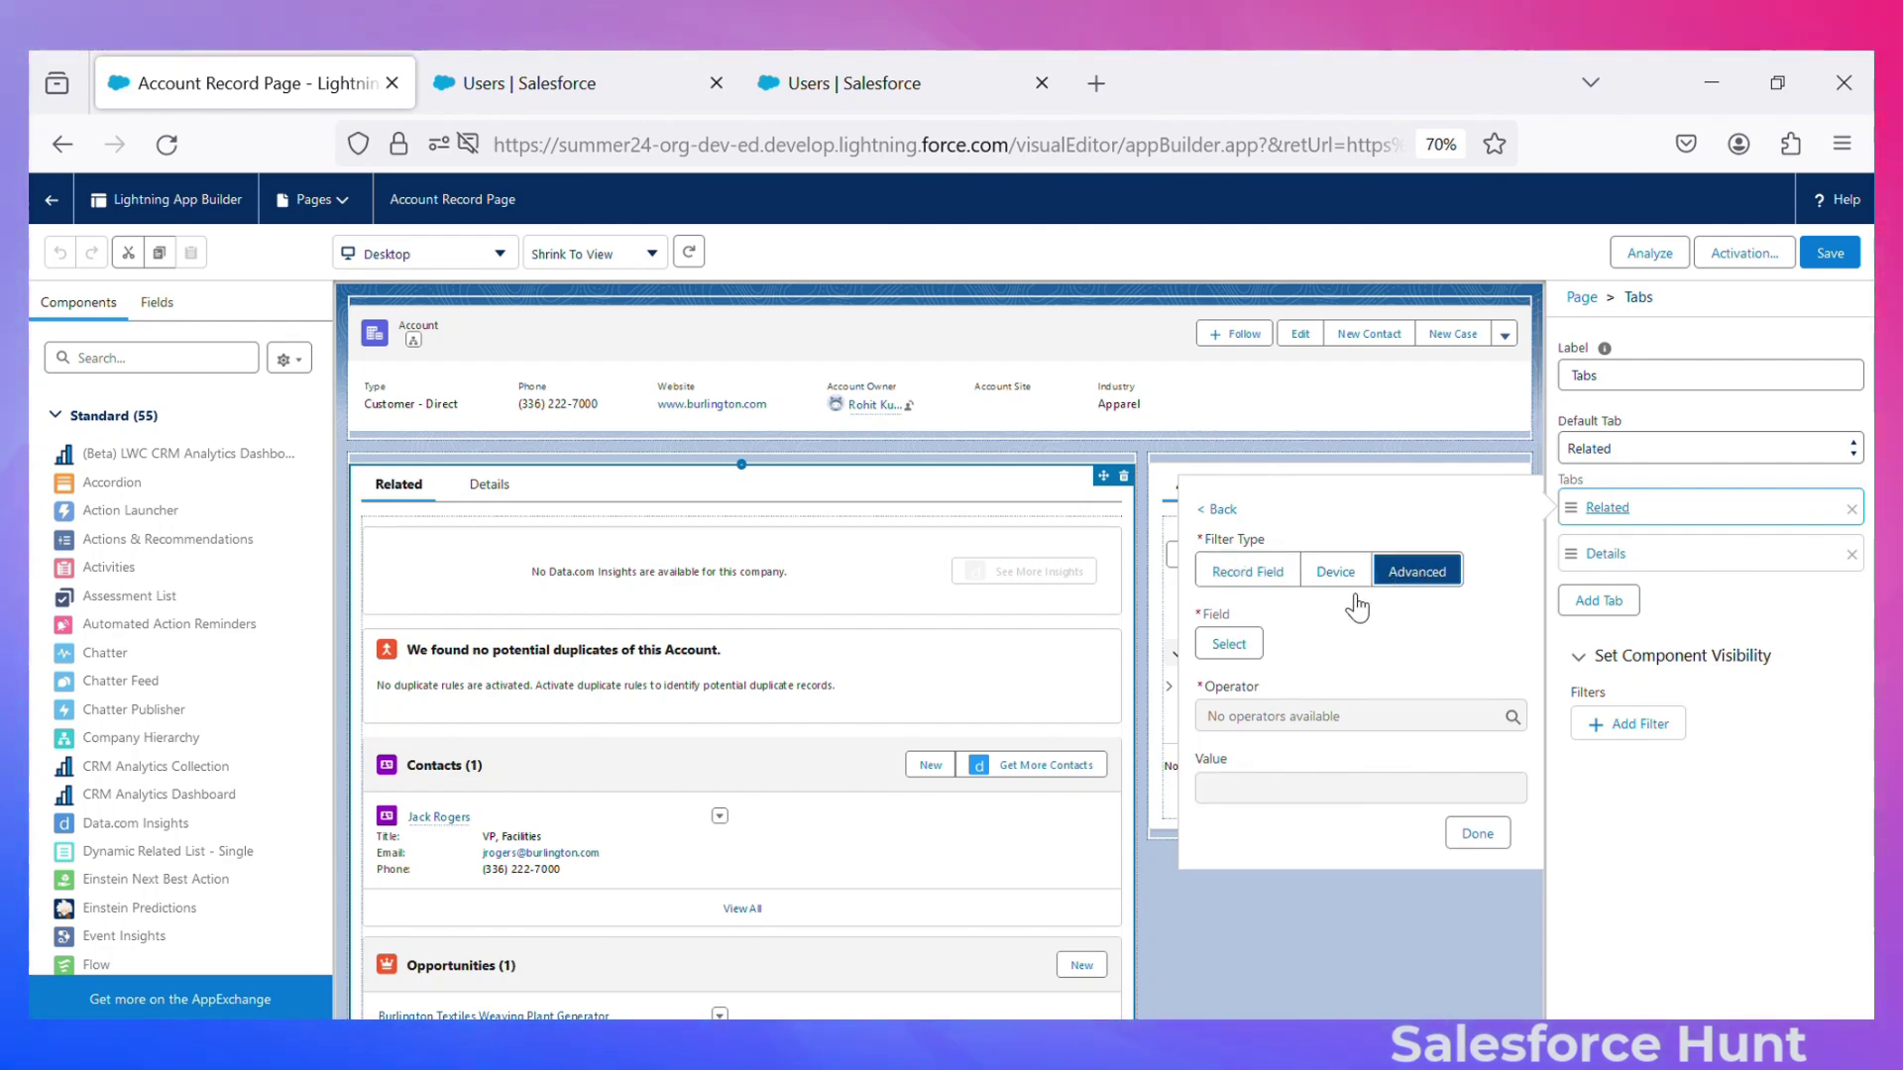
{"action": "left_click", "coordinate": [1229, 645]}
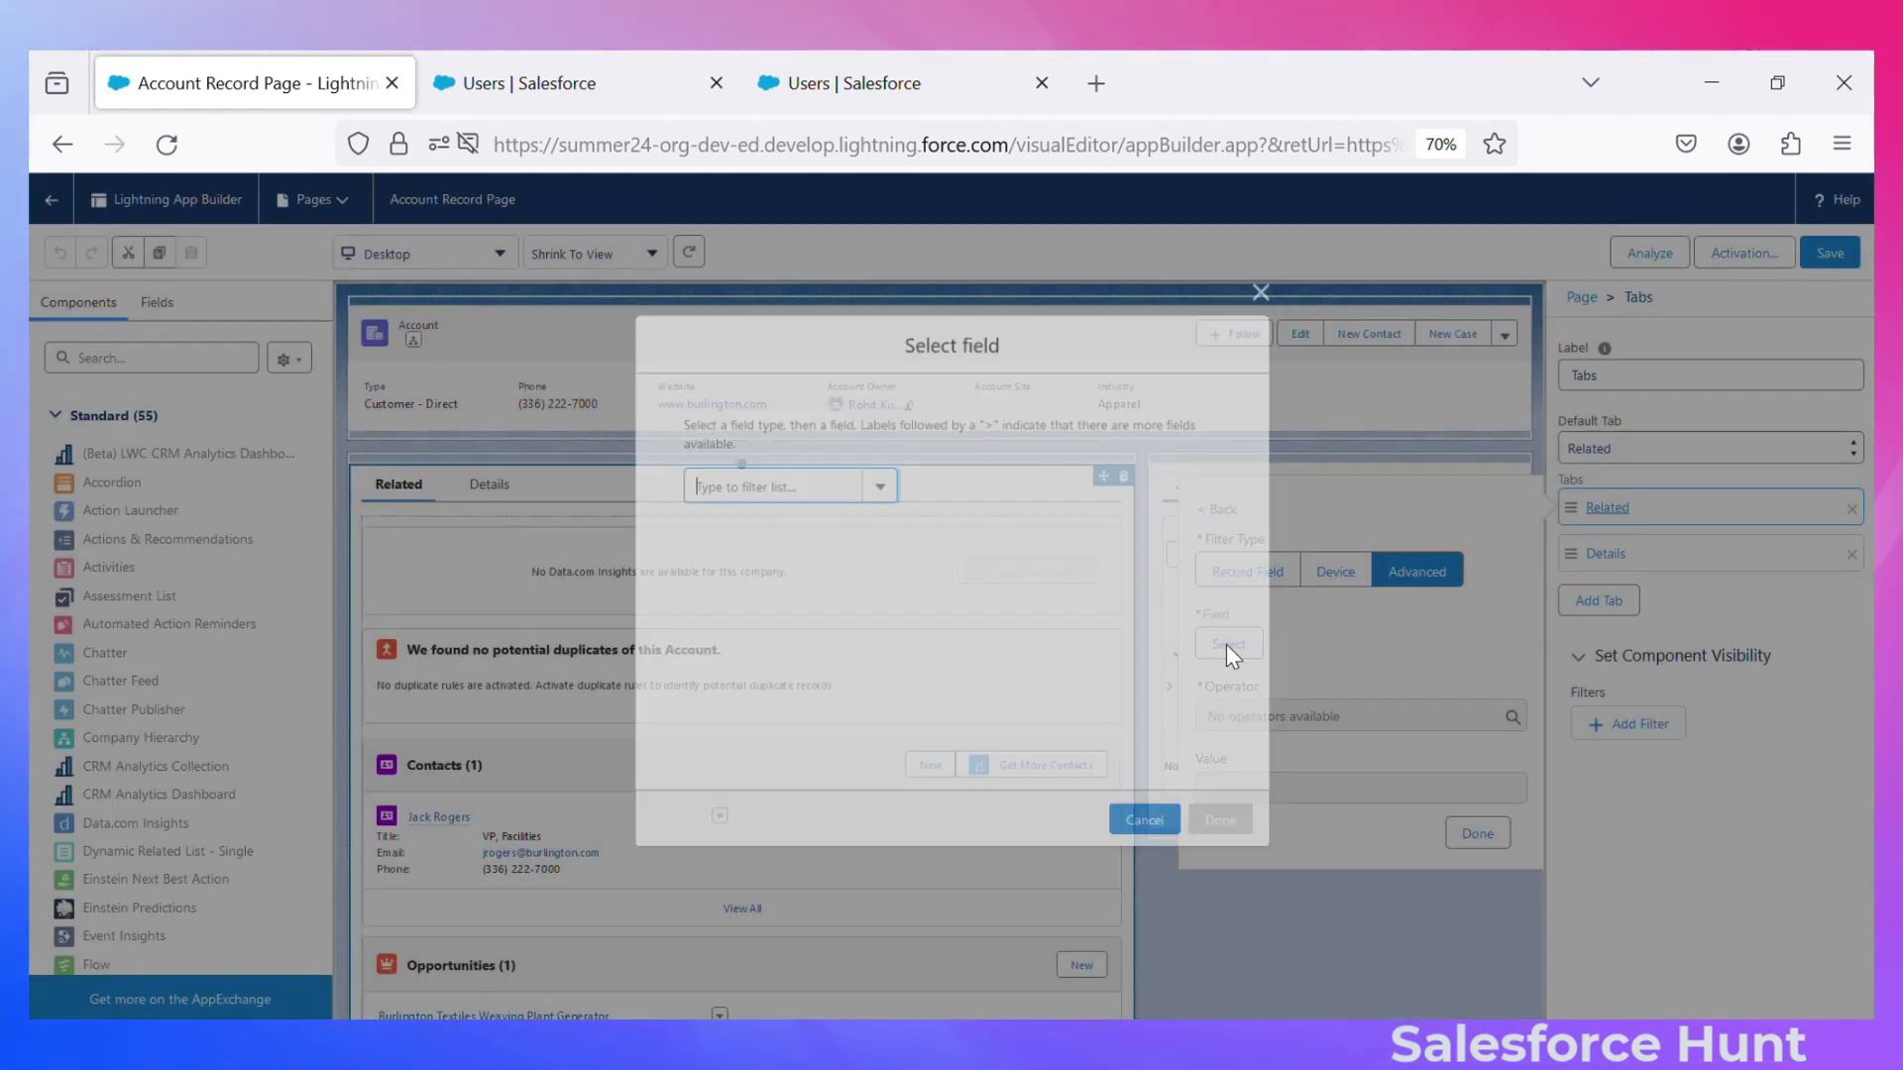
- Choose User > Profile > Name as the filter field
{"action": "left_click", "coordinate": [874, 496]}
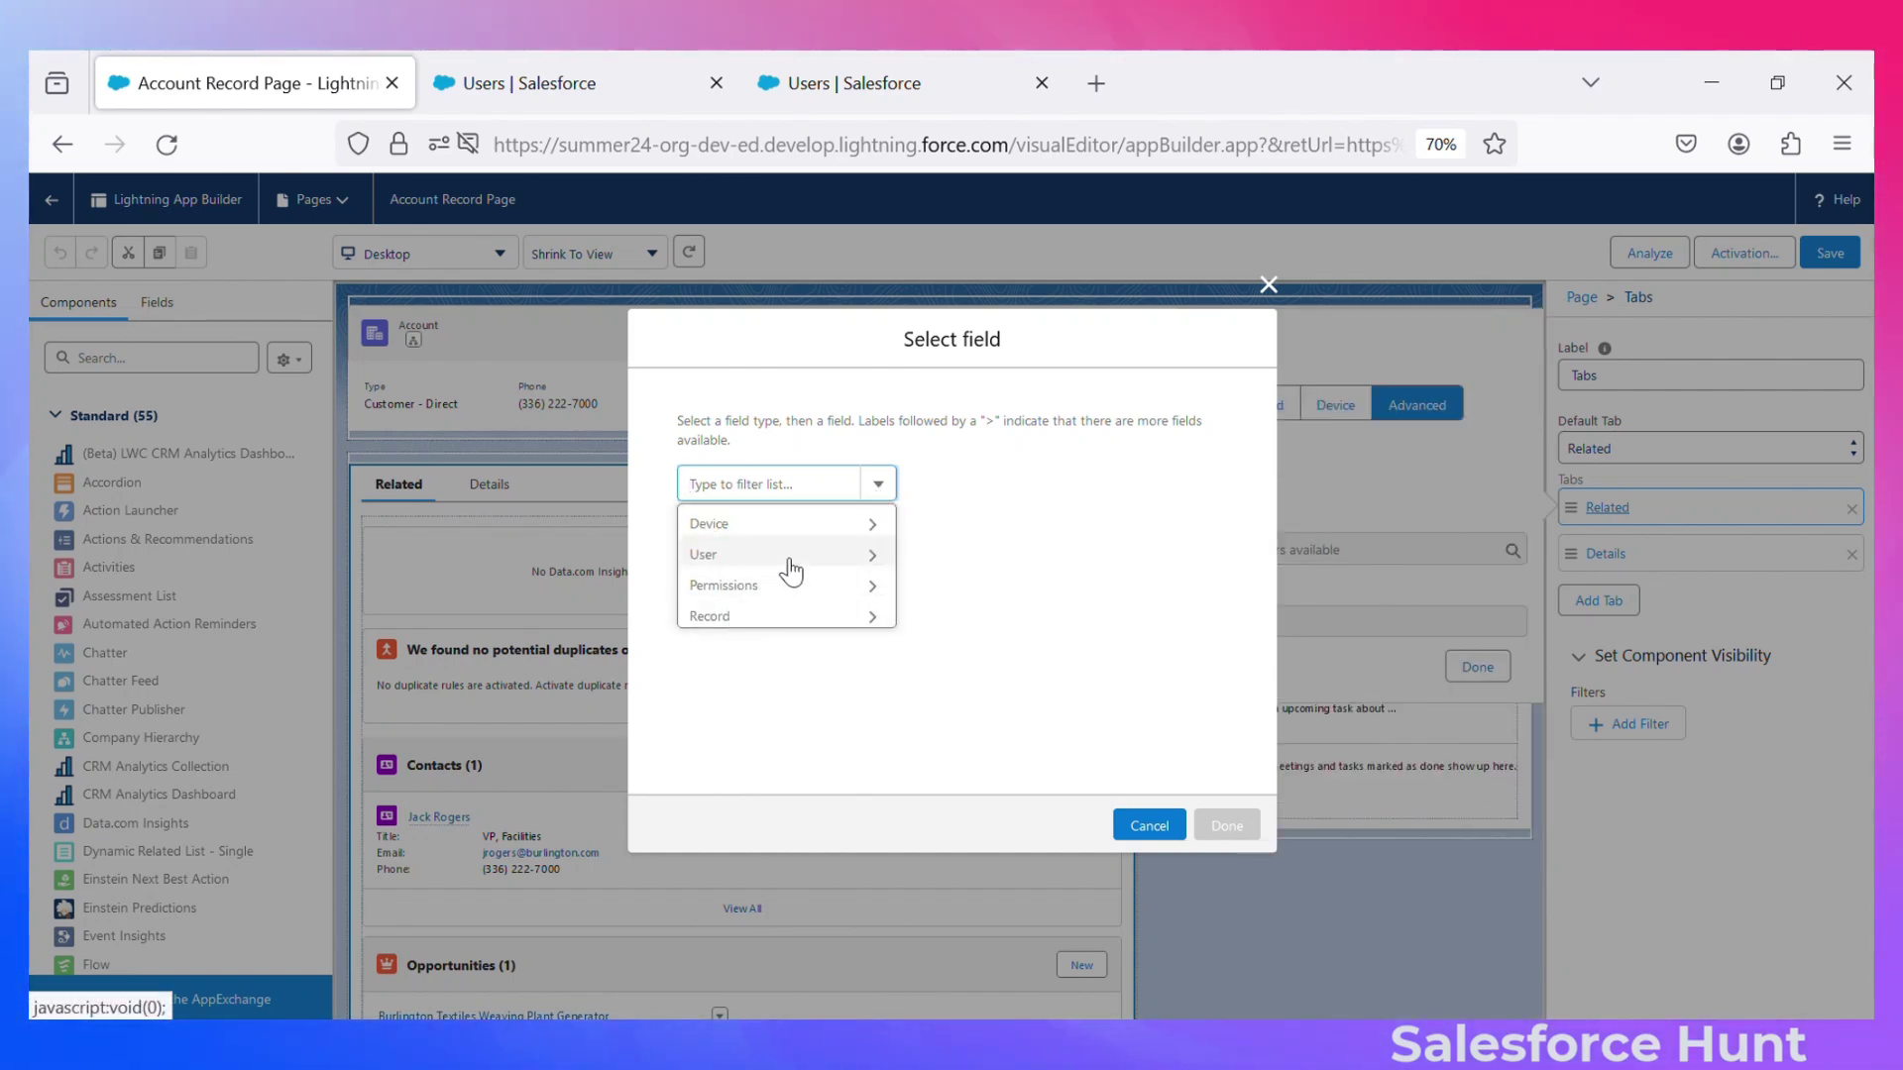
{"action": "left_click", "coordinate": [859, 555]}
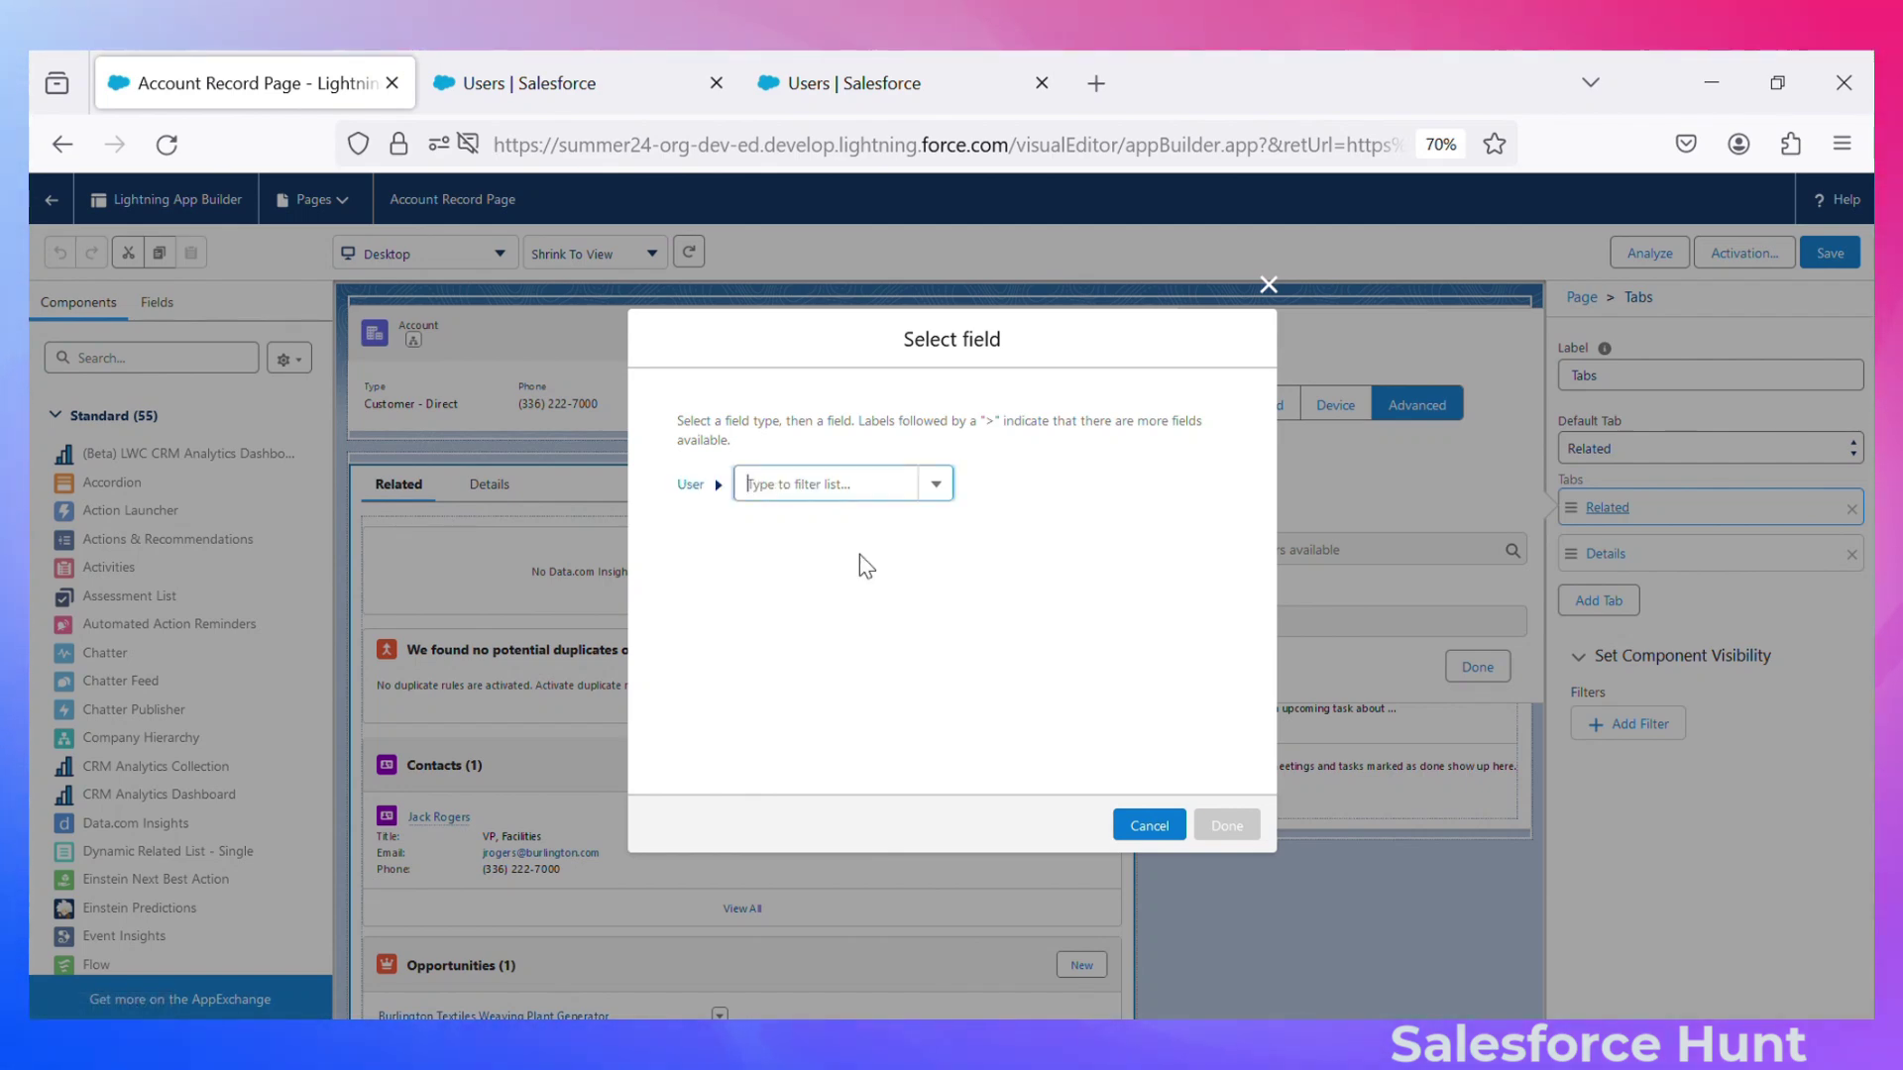
{"action": "left_click", "coordinate": [939, 487]}
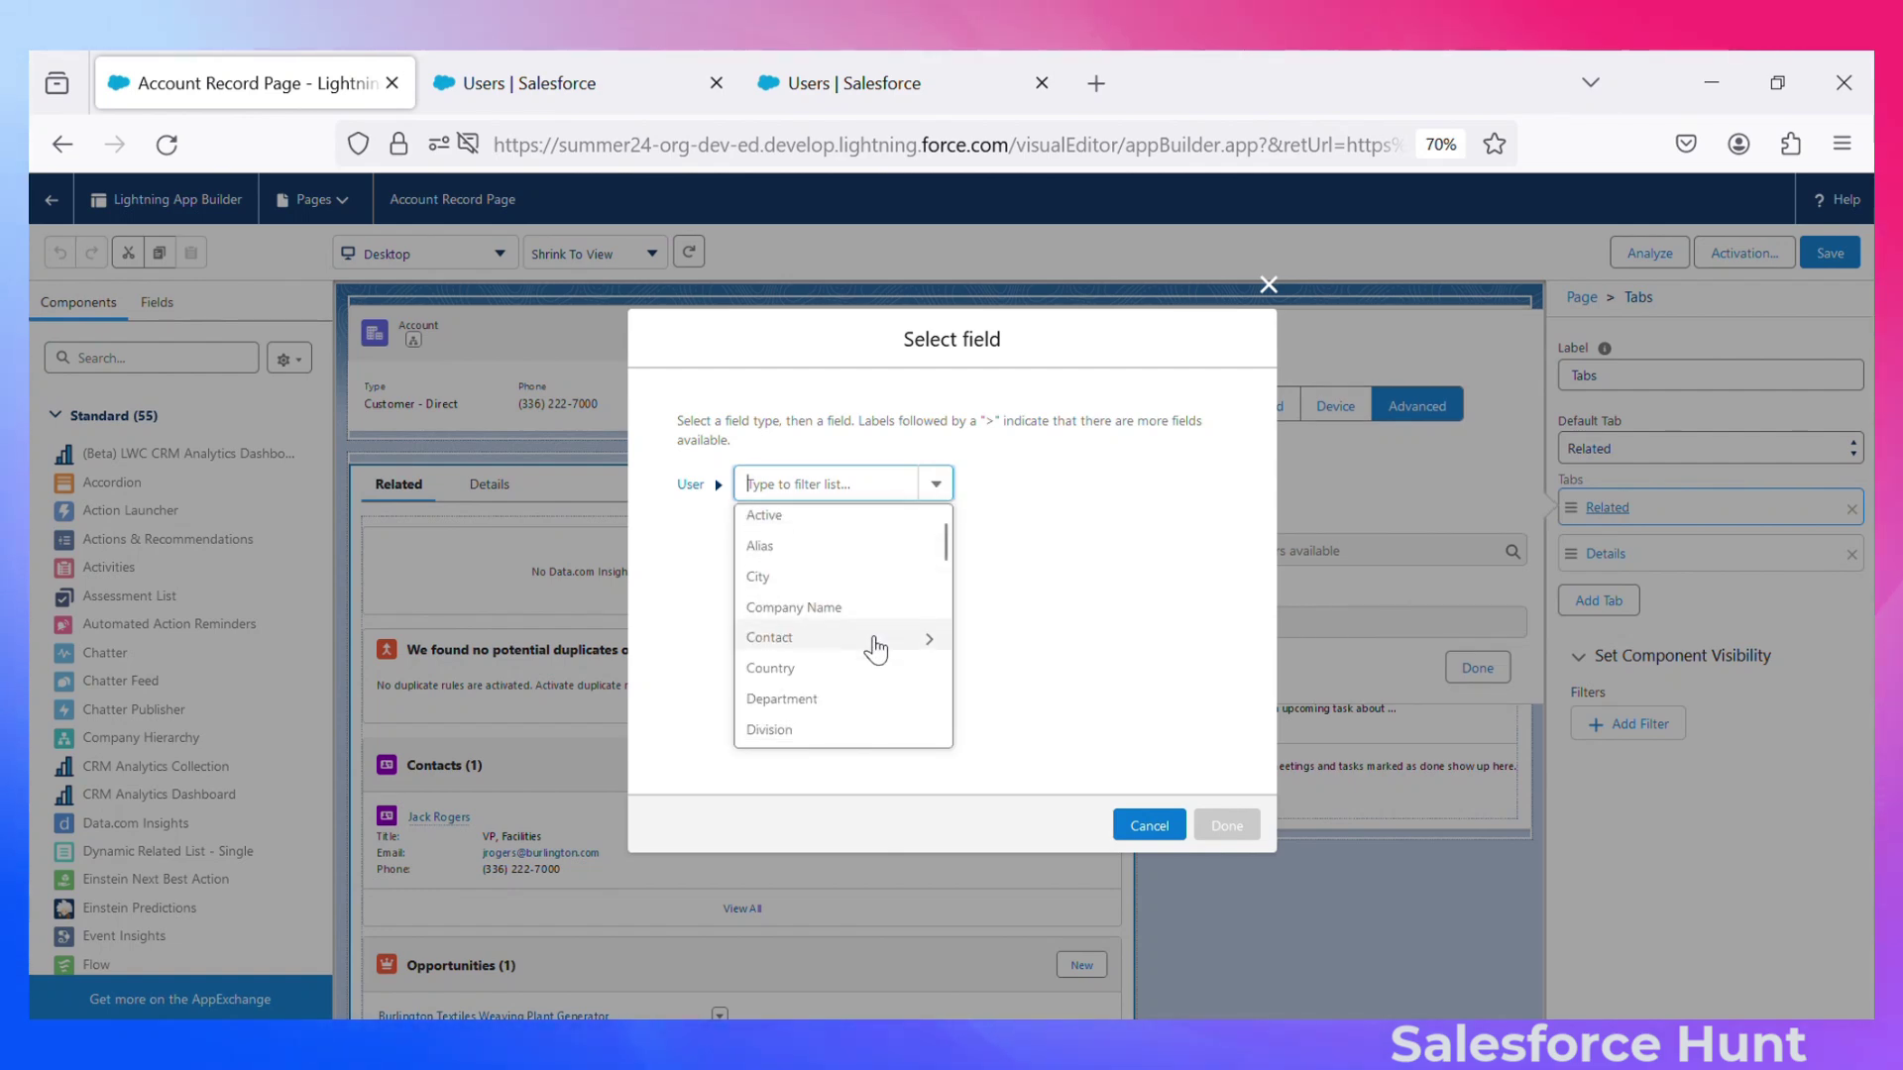
{"action": "scroll", "coordinate": [872, 646], "scroll_direction": "down", "scroll_amount": 8}
{"action": "scroll", "coordinate": [875, 650], "scroll_direction": "down", "scroll_amount": 4}
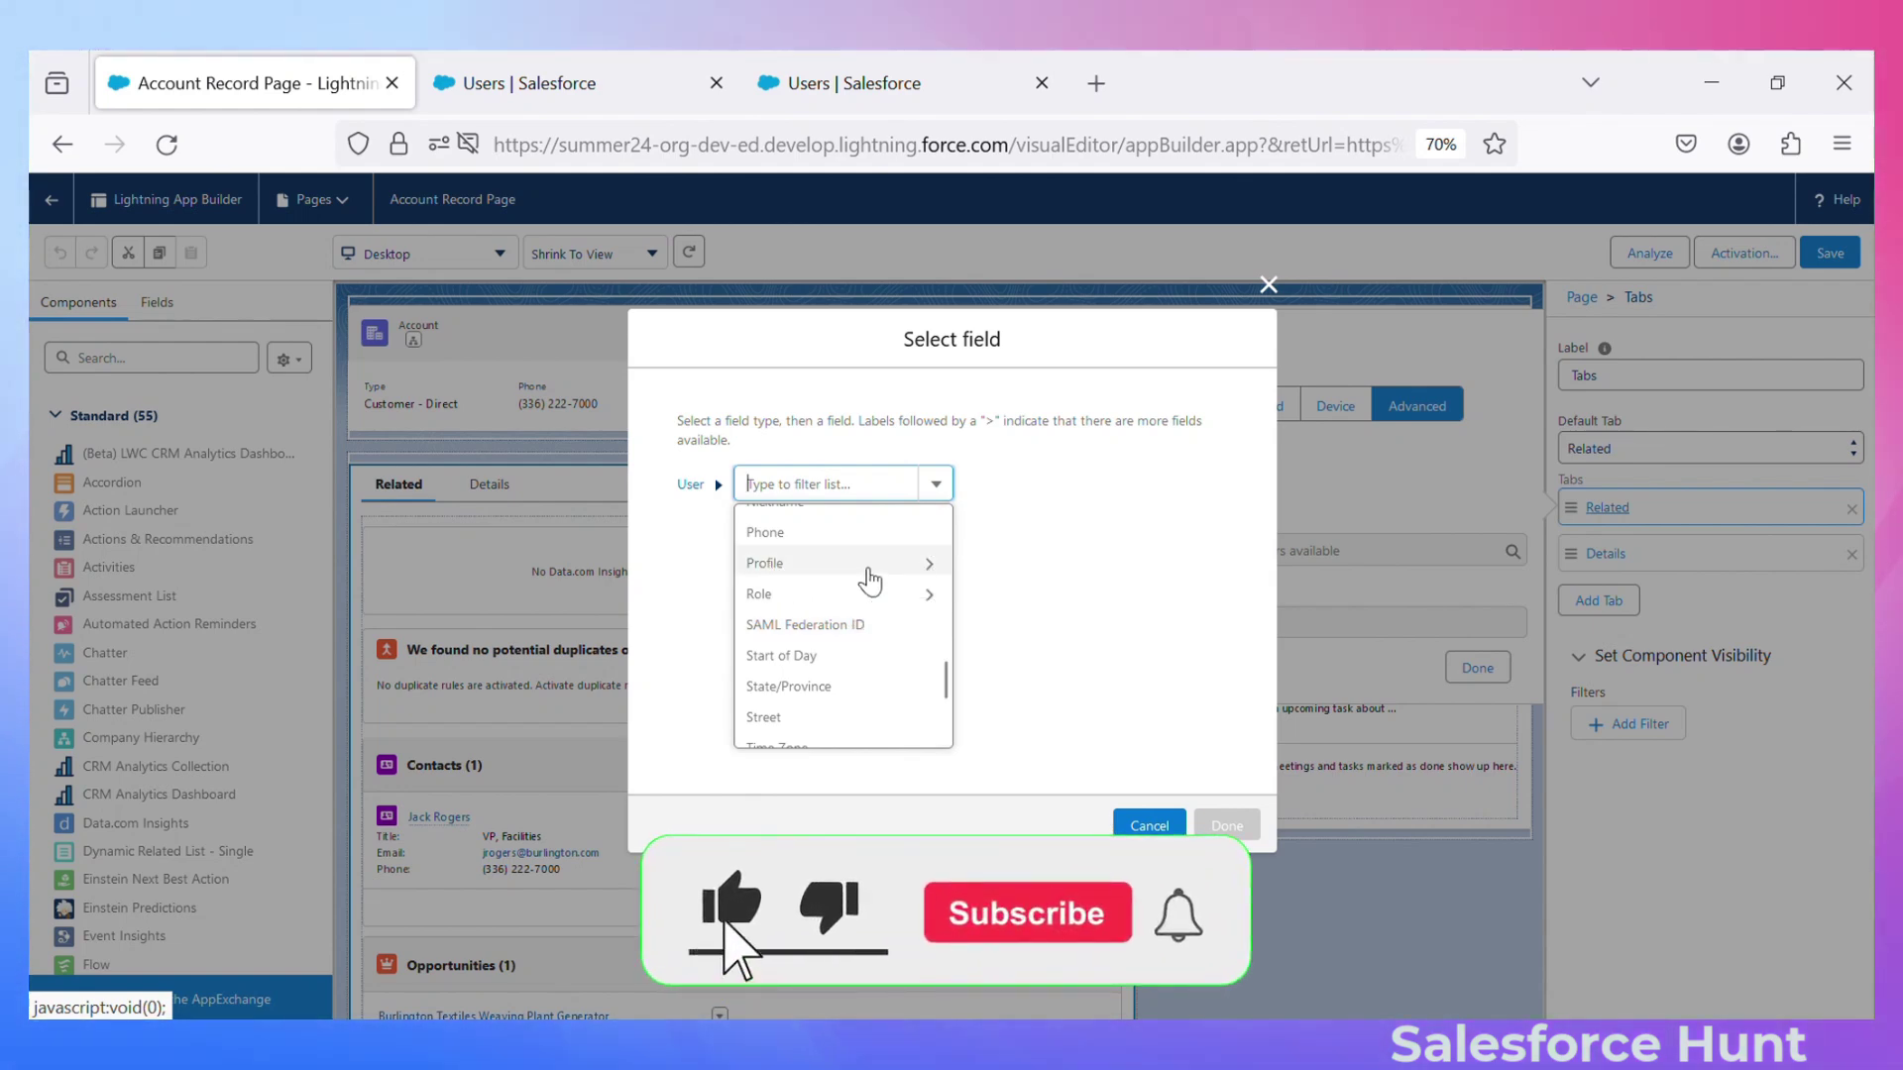
{"action": "left_click", "coordinate": [834, 564]}
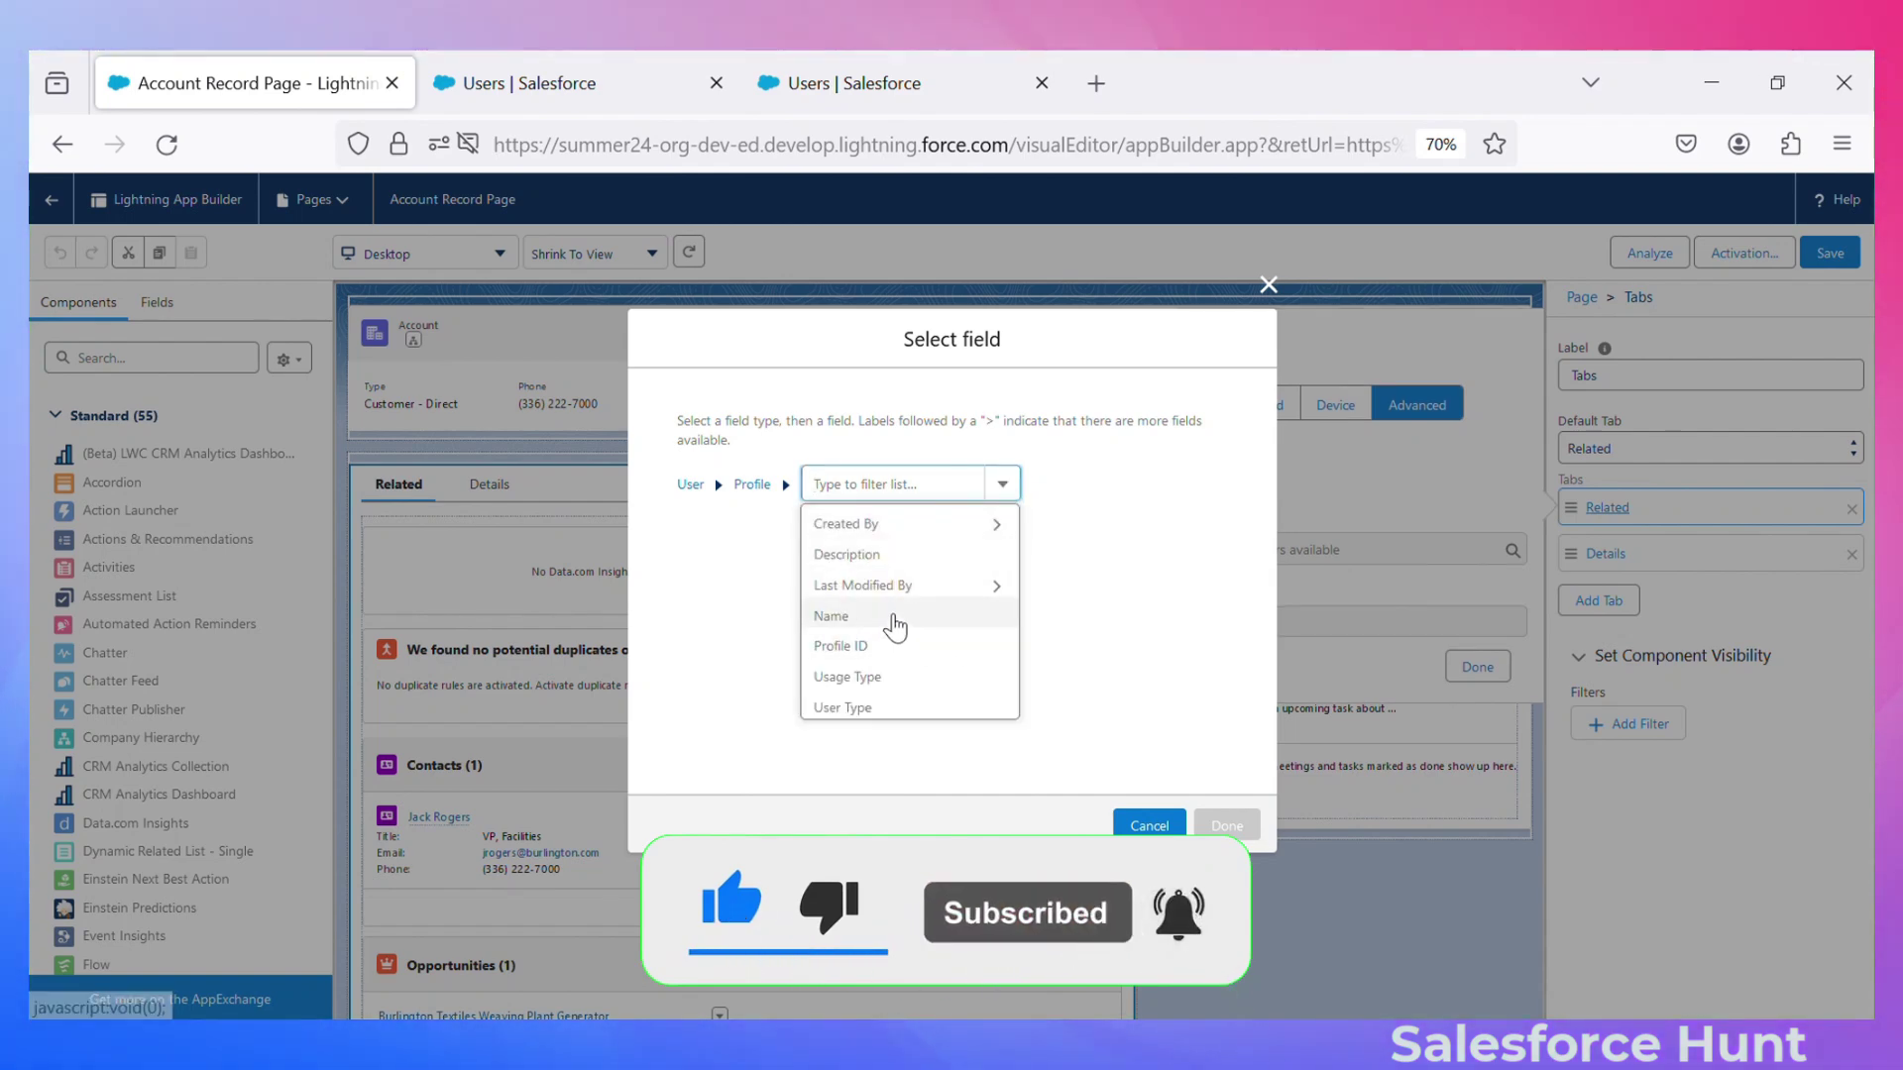
{"action": "left_click", "coordinate": [896, 619]}
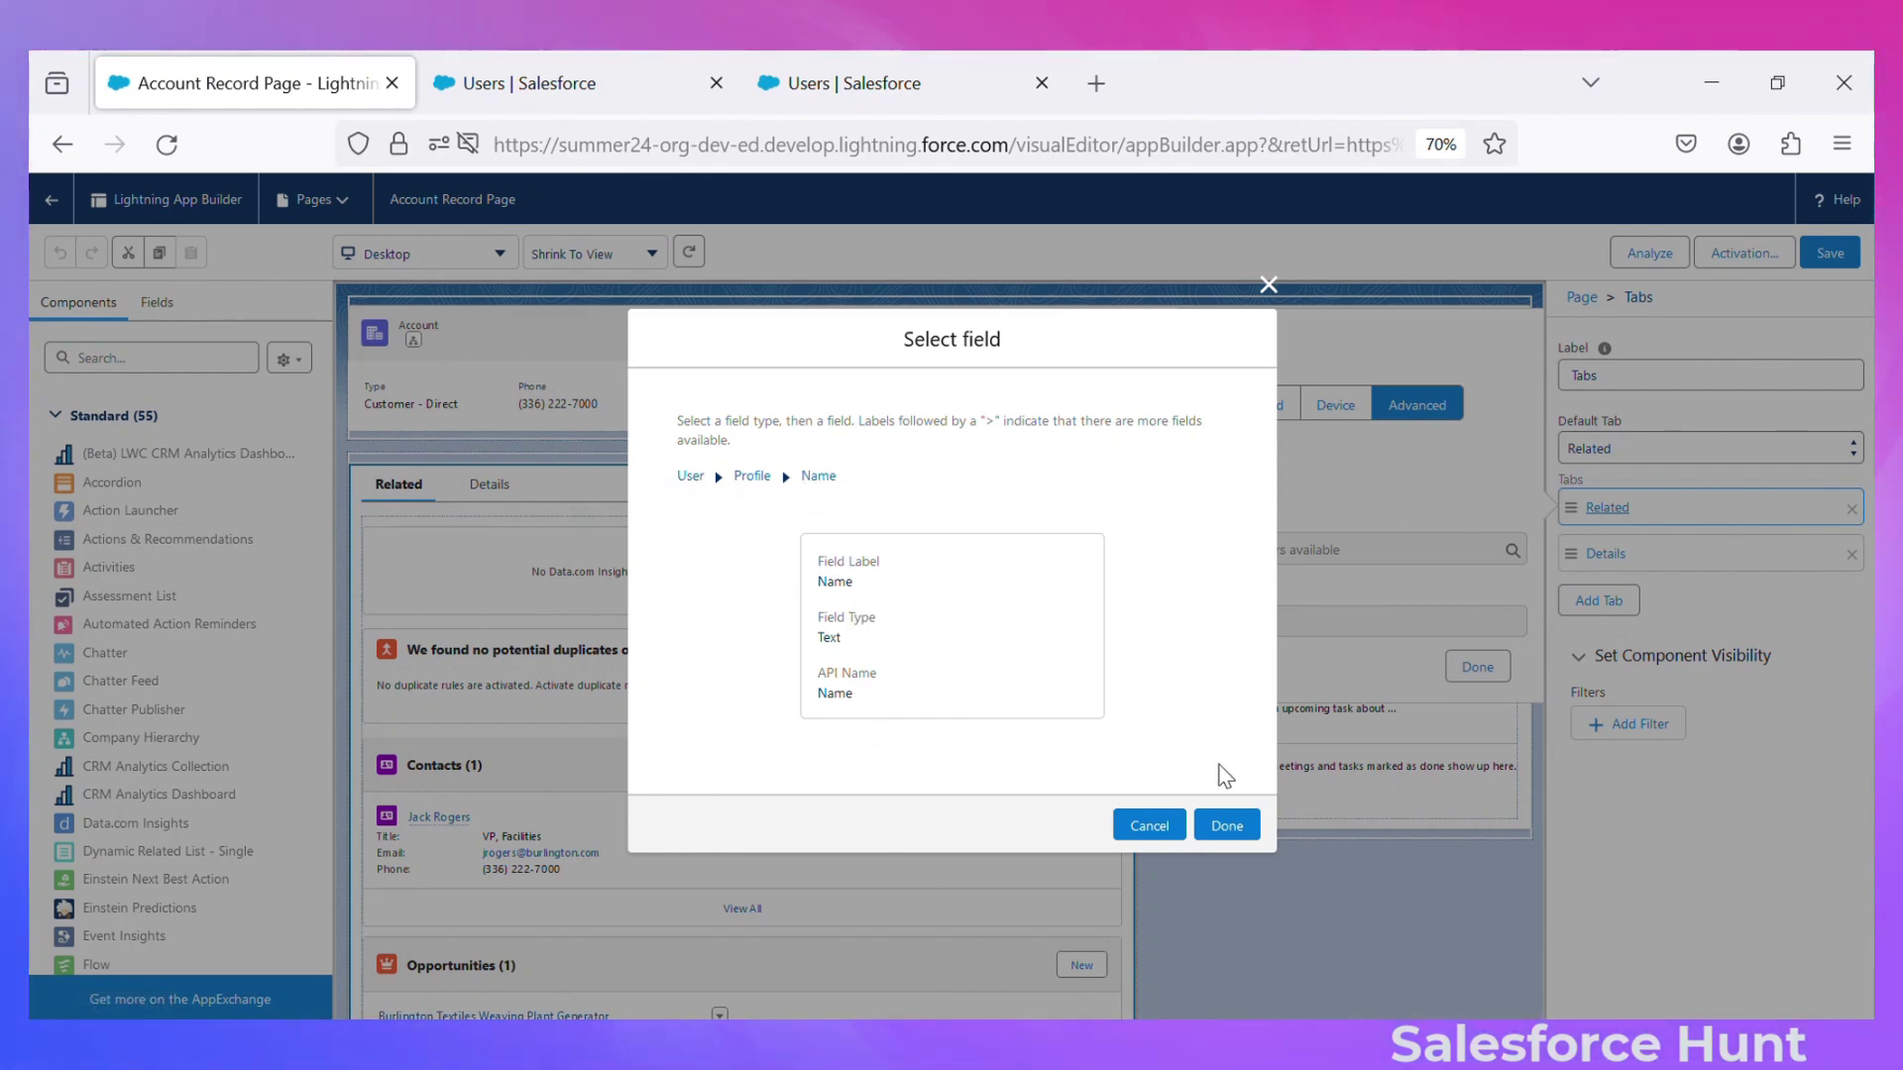
- Filter the Related tab on User > Profile > Name Not Equal Standard User
{"action": "left_click", "coordinate": [1227, 825]}
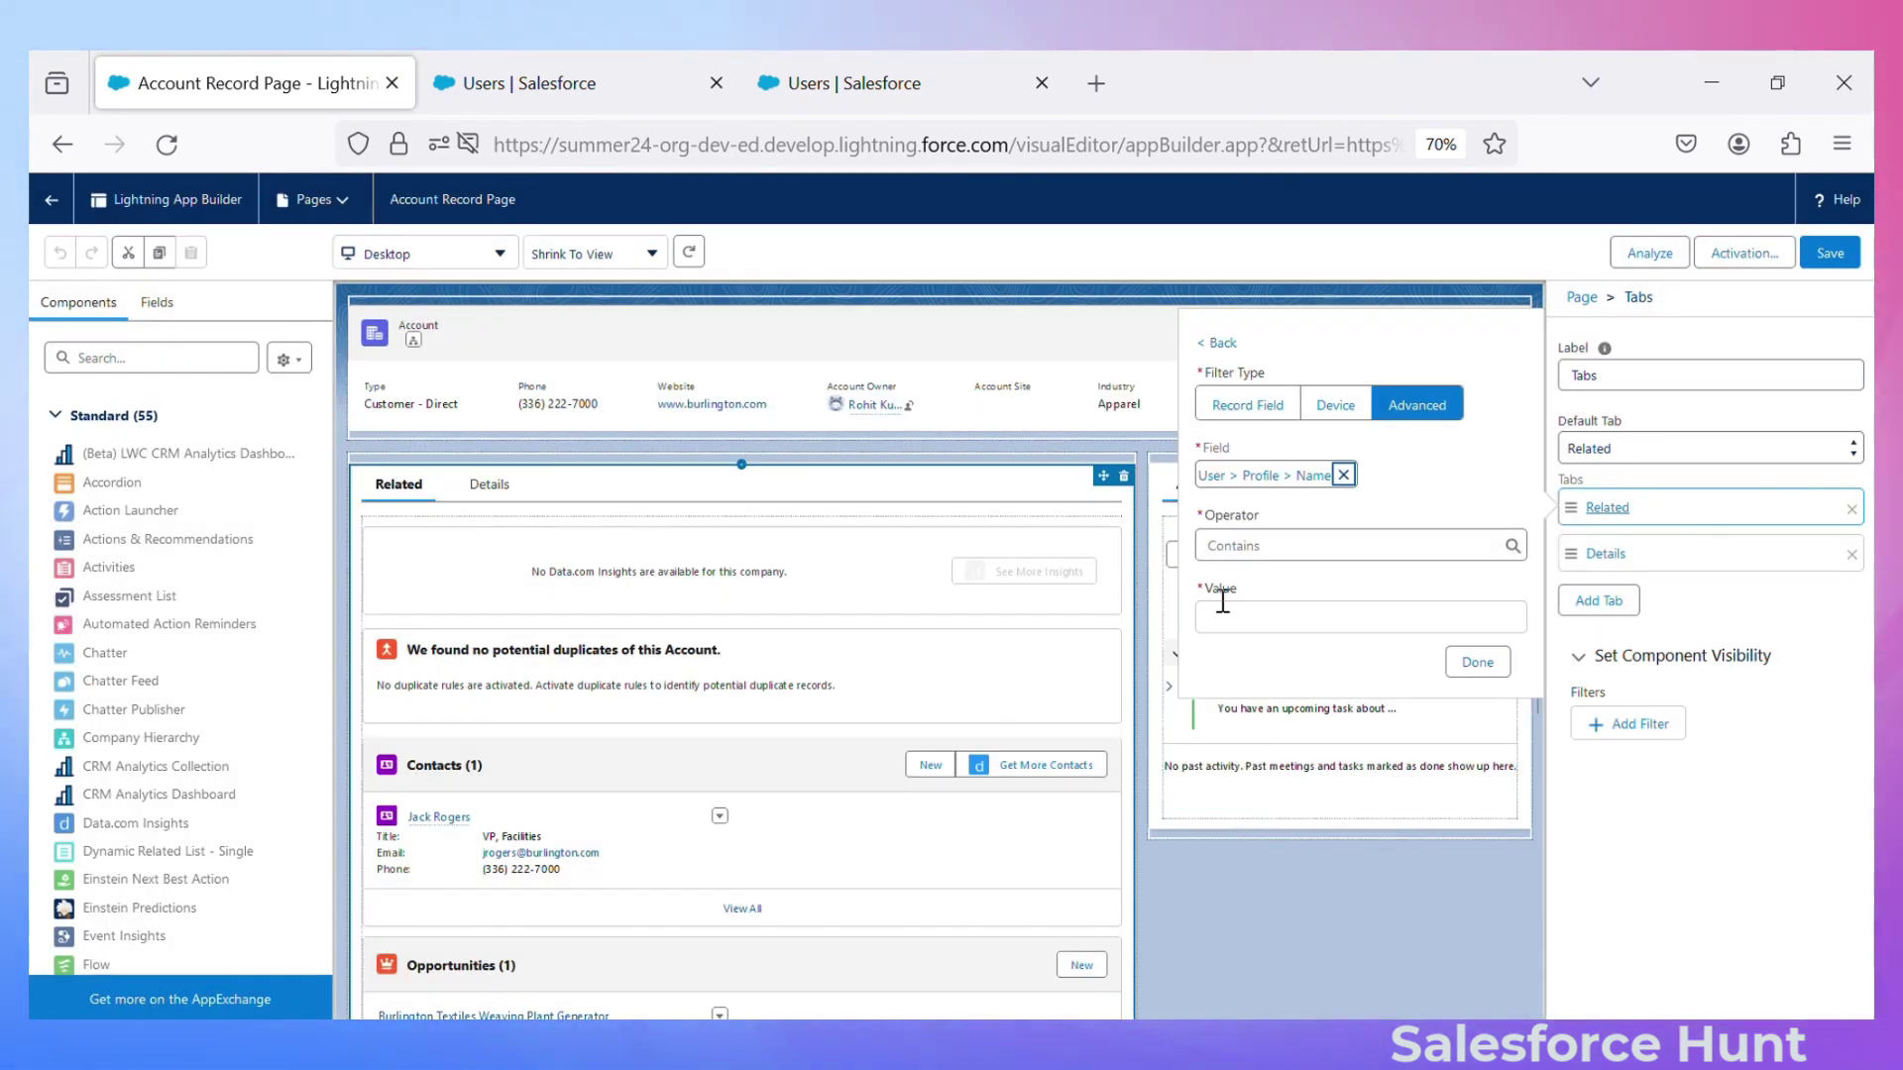
{"action": "left_click", "coordinate": [1300, 538]}
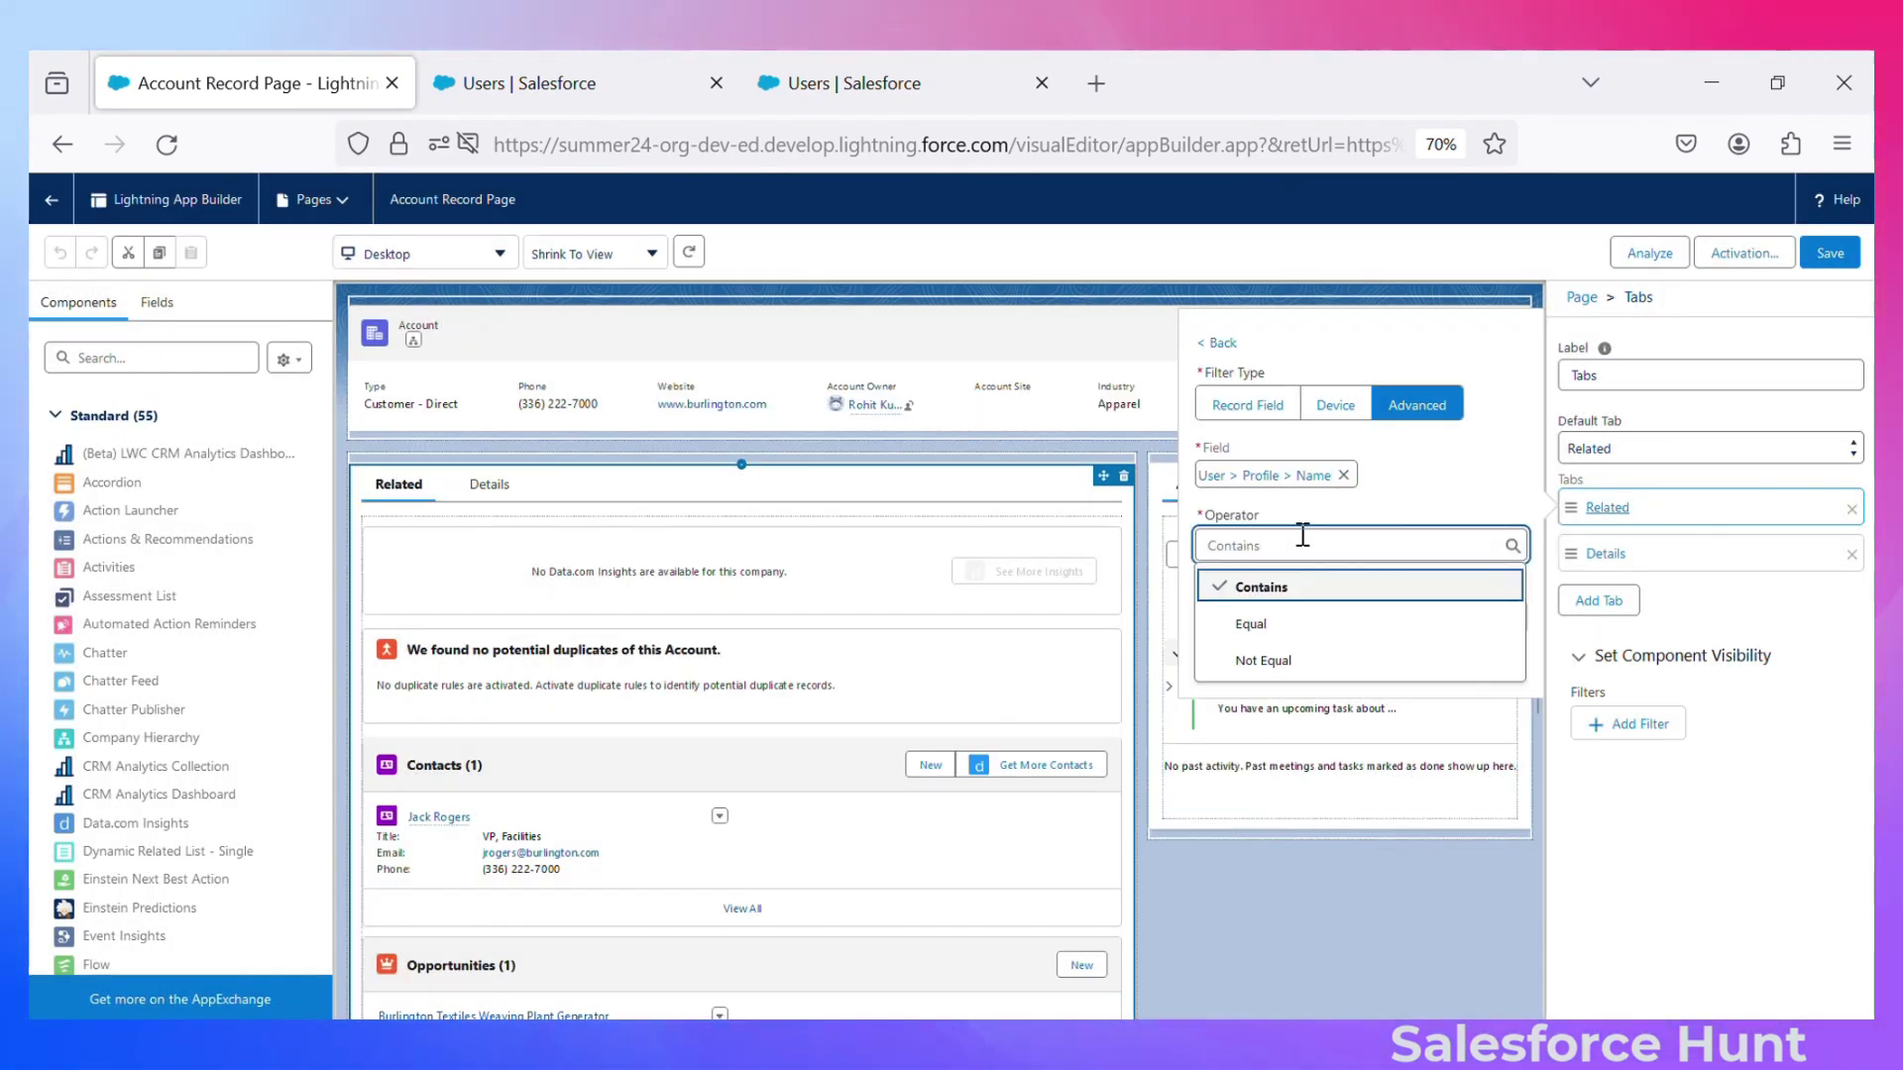
{"action": "left_click", "coordinate": [1226, 664]}
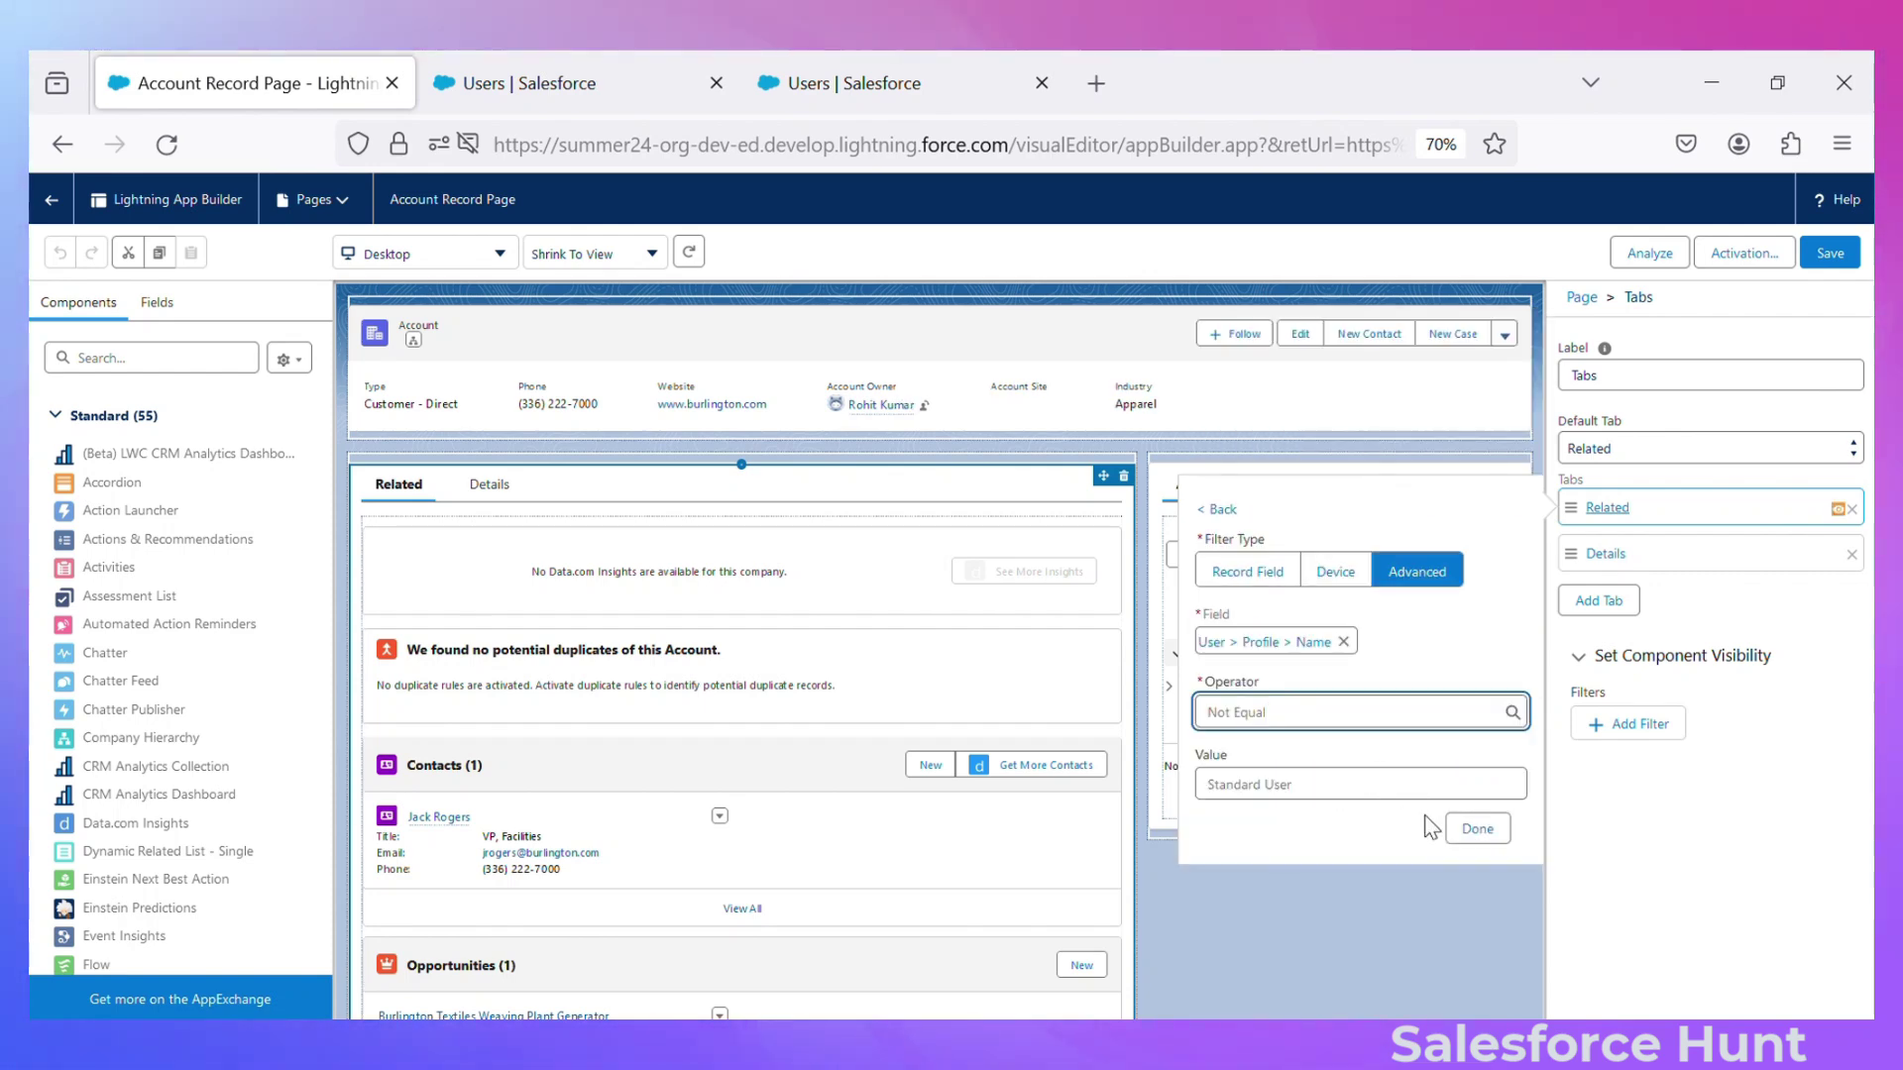
{"action": "left_click", "coordinate": [1474, 829]}
- Save the record page changes and leave the page editor for the account record
{"action": "left_click", "coordinate": [1494, 793]}
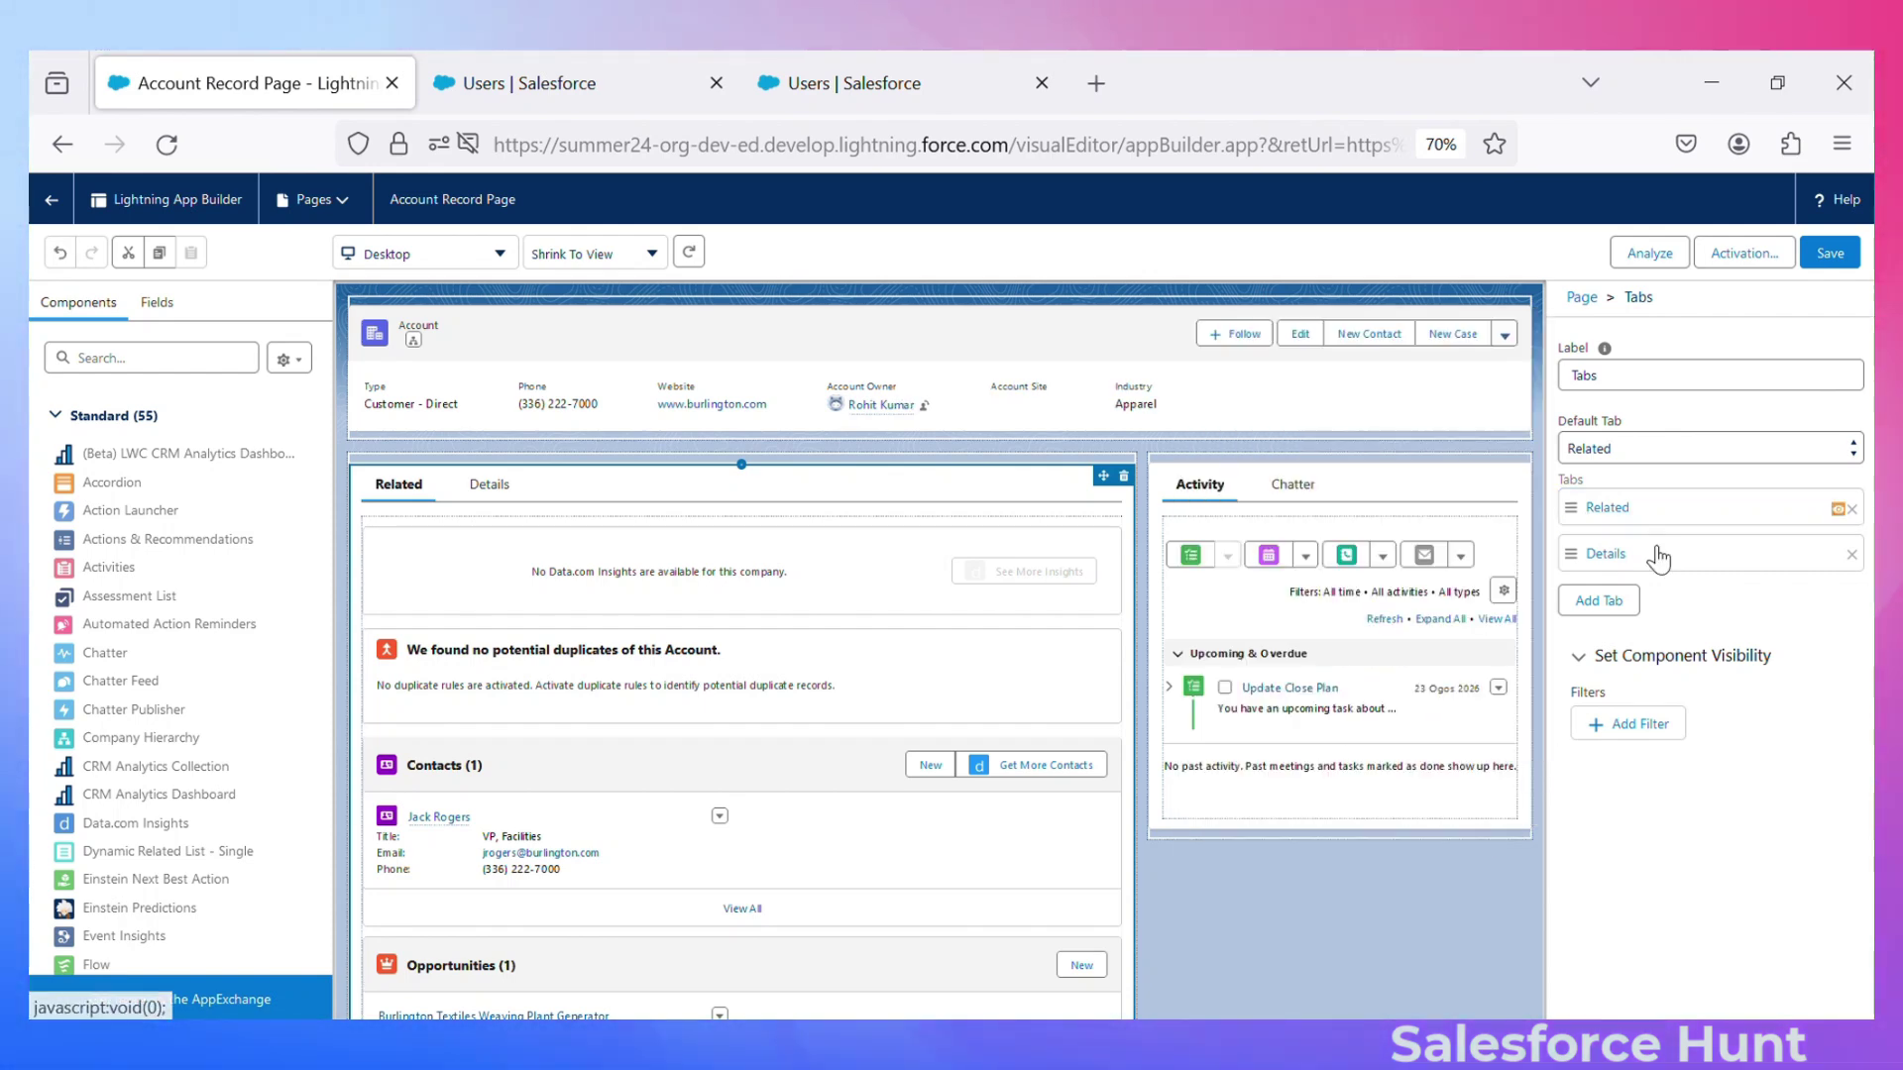
{"action": "left_click", "coordinate": [1834, 253]}
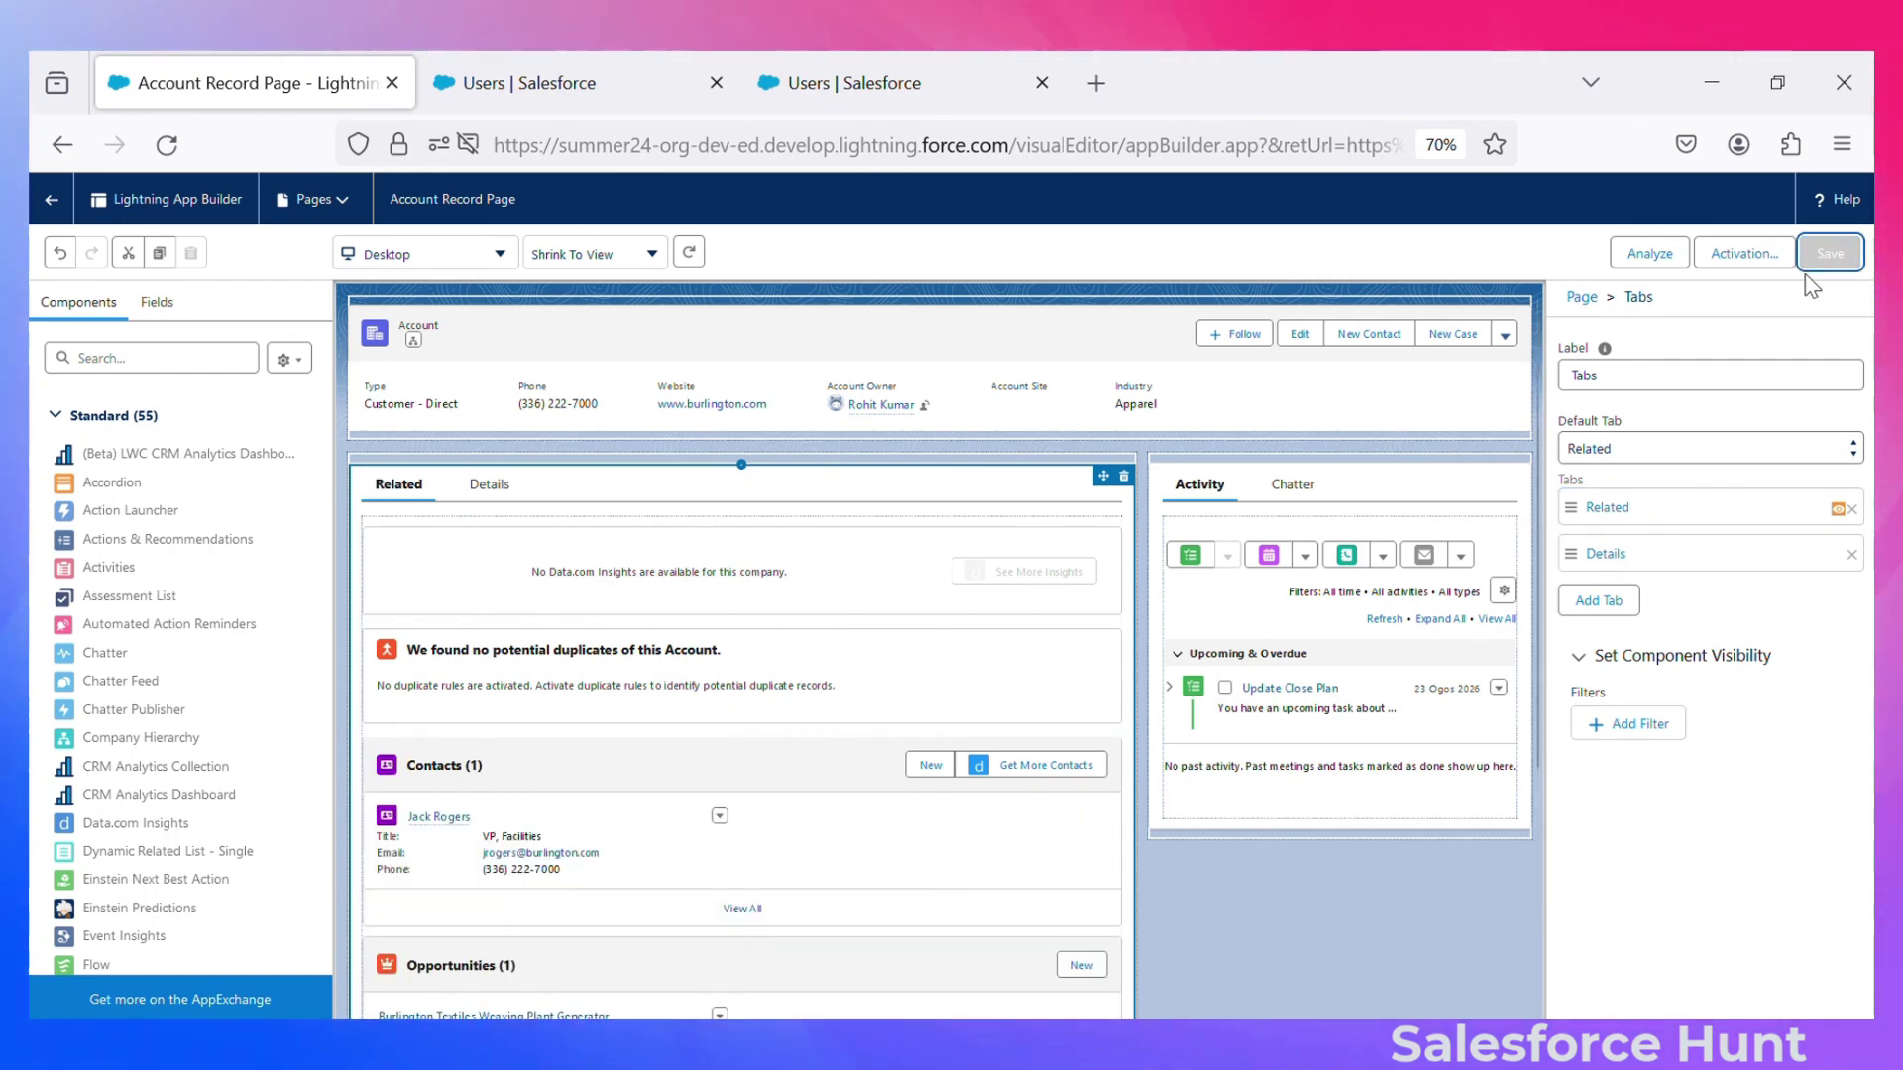
{"action": "left_click", "coordinate": [47, 208]}
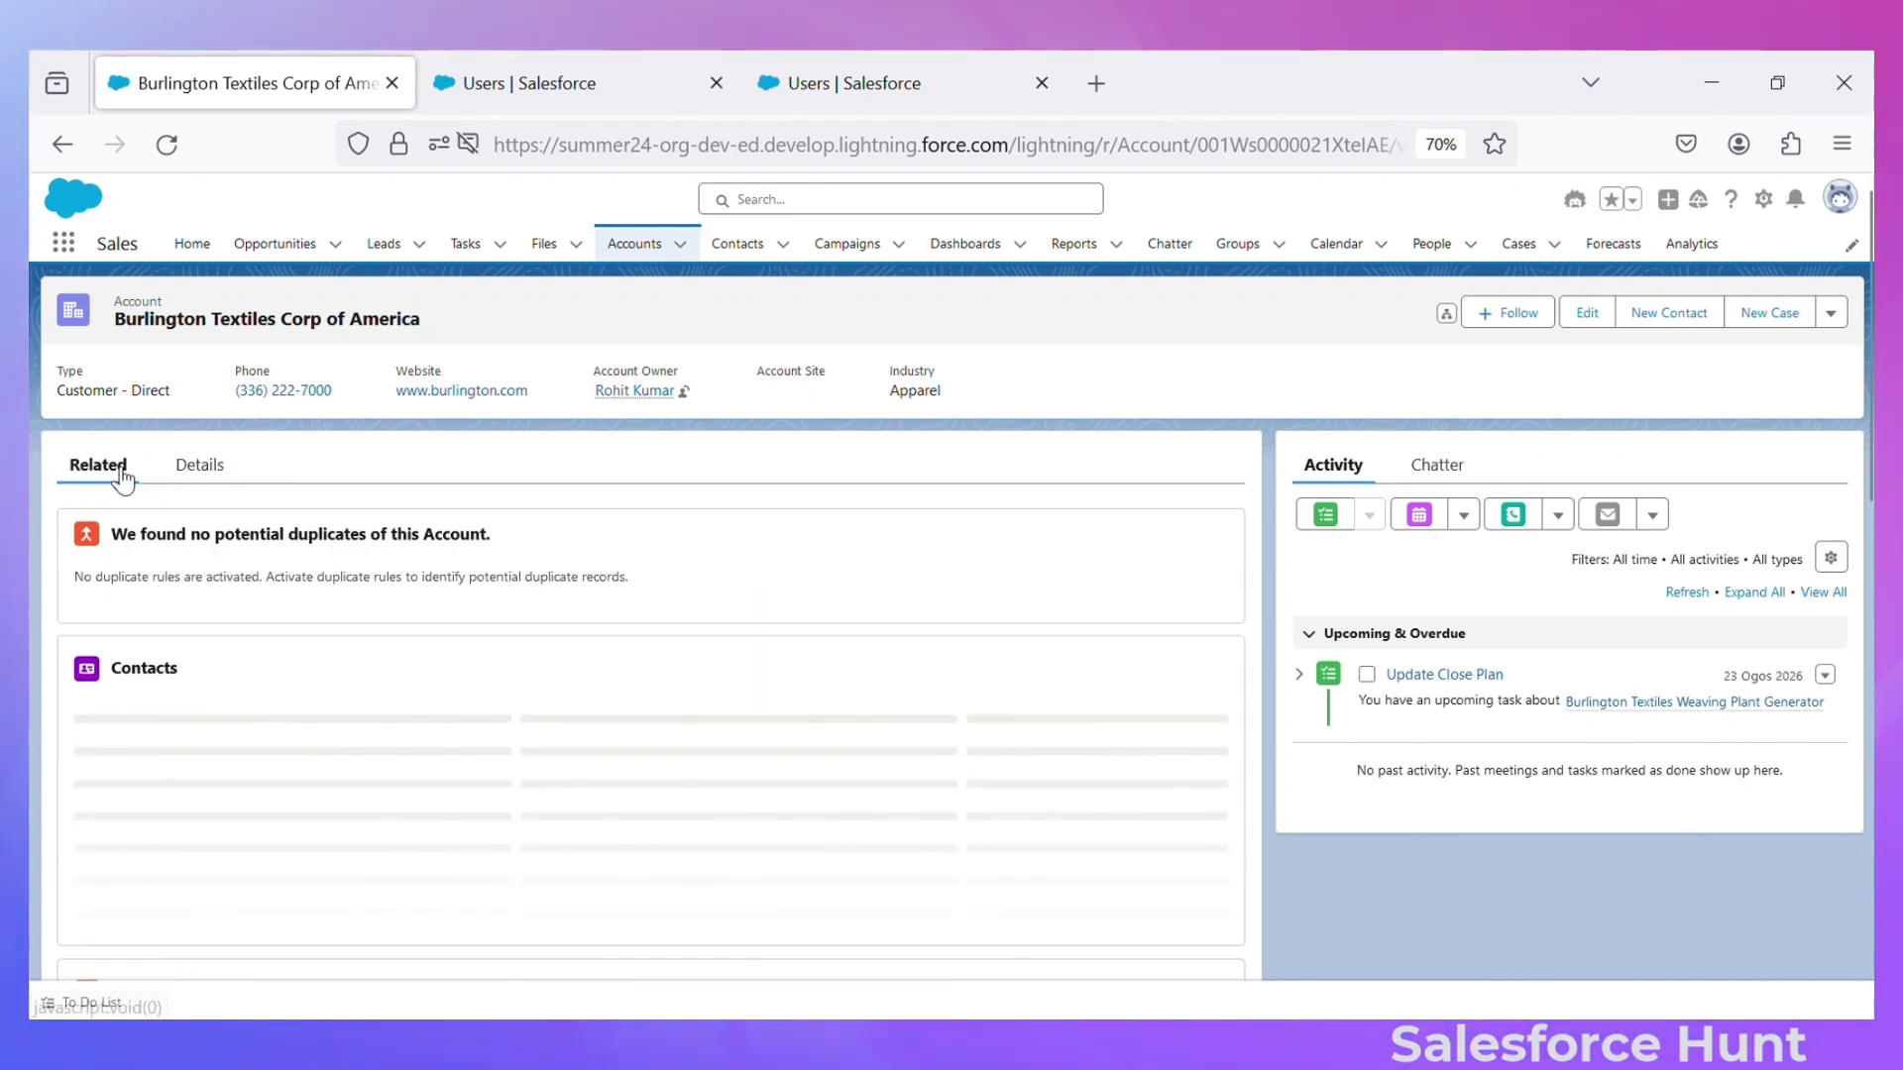
{"action": "left_click", "coordinate": [194, 474]}
{"action": "left_click", "coordinate": [94, 466]}
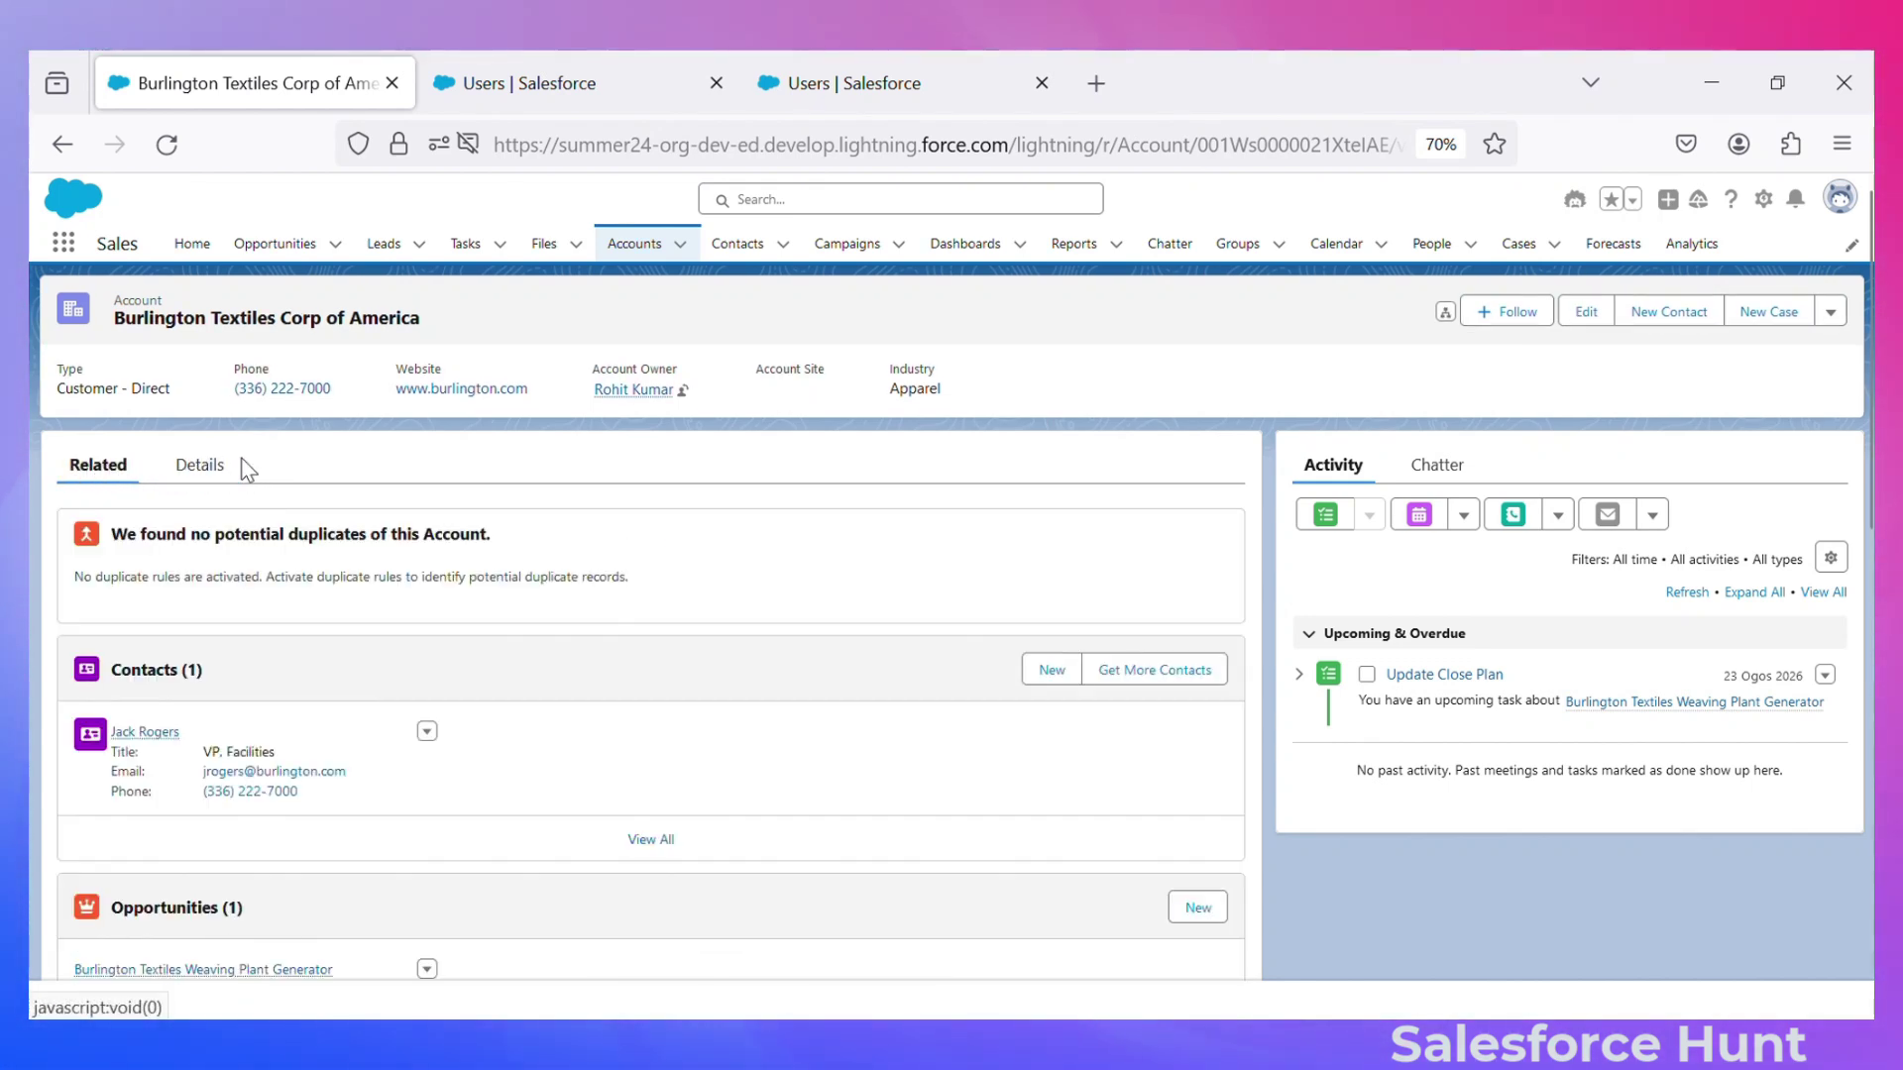
{"action": "left_click", "coordinate": [210, 478]}
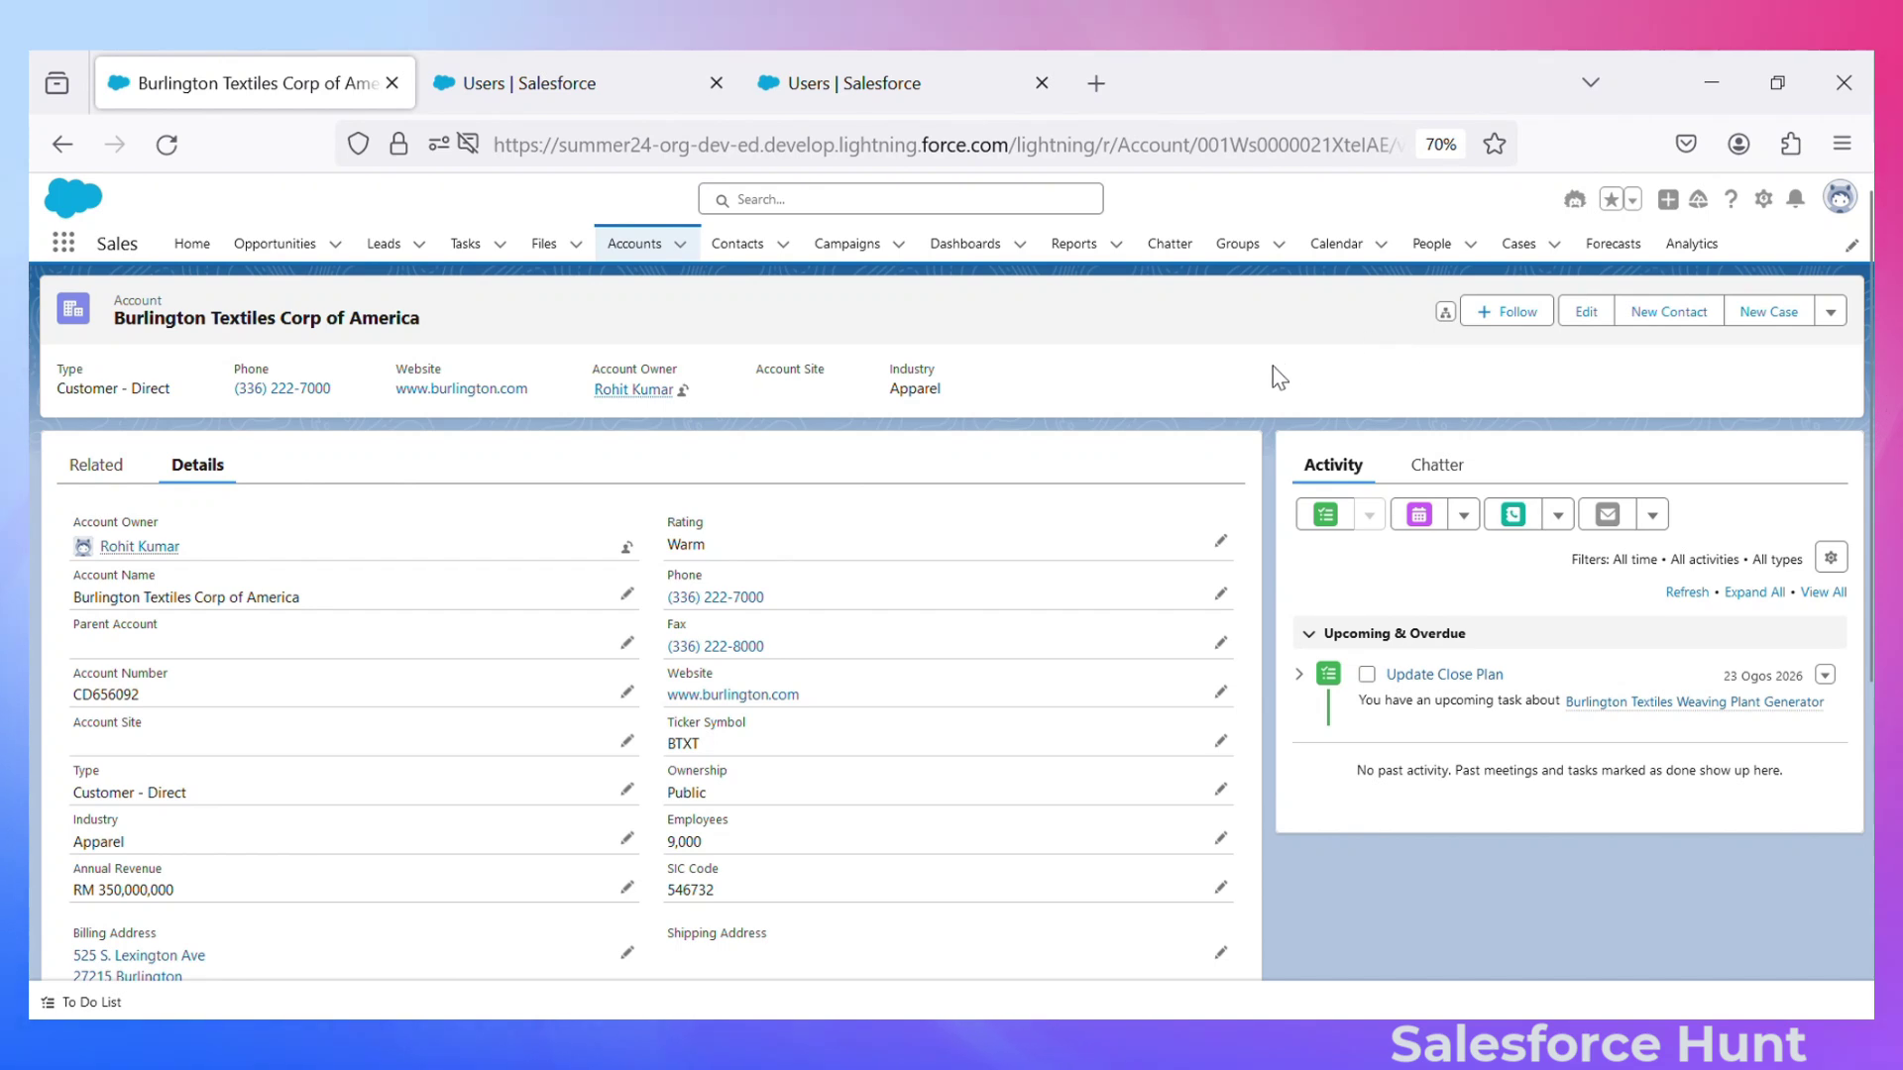
{"action": "left_click", "coordinate": [1761, 198]}
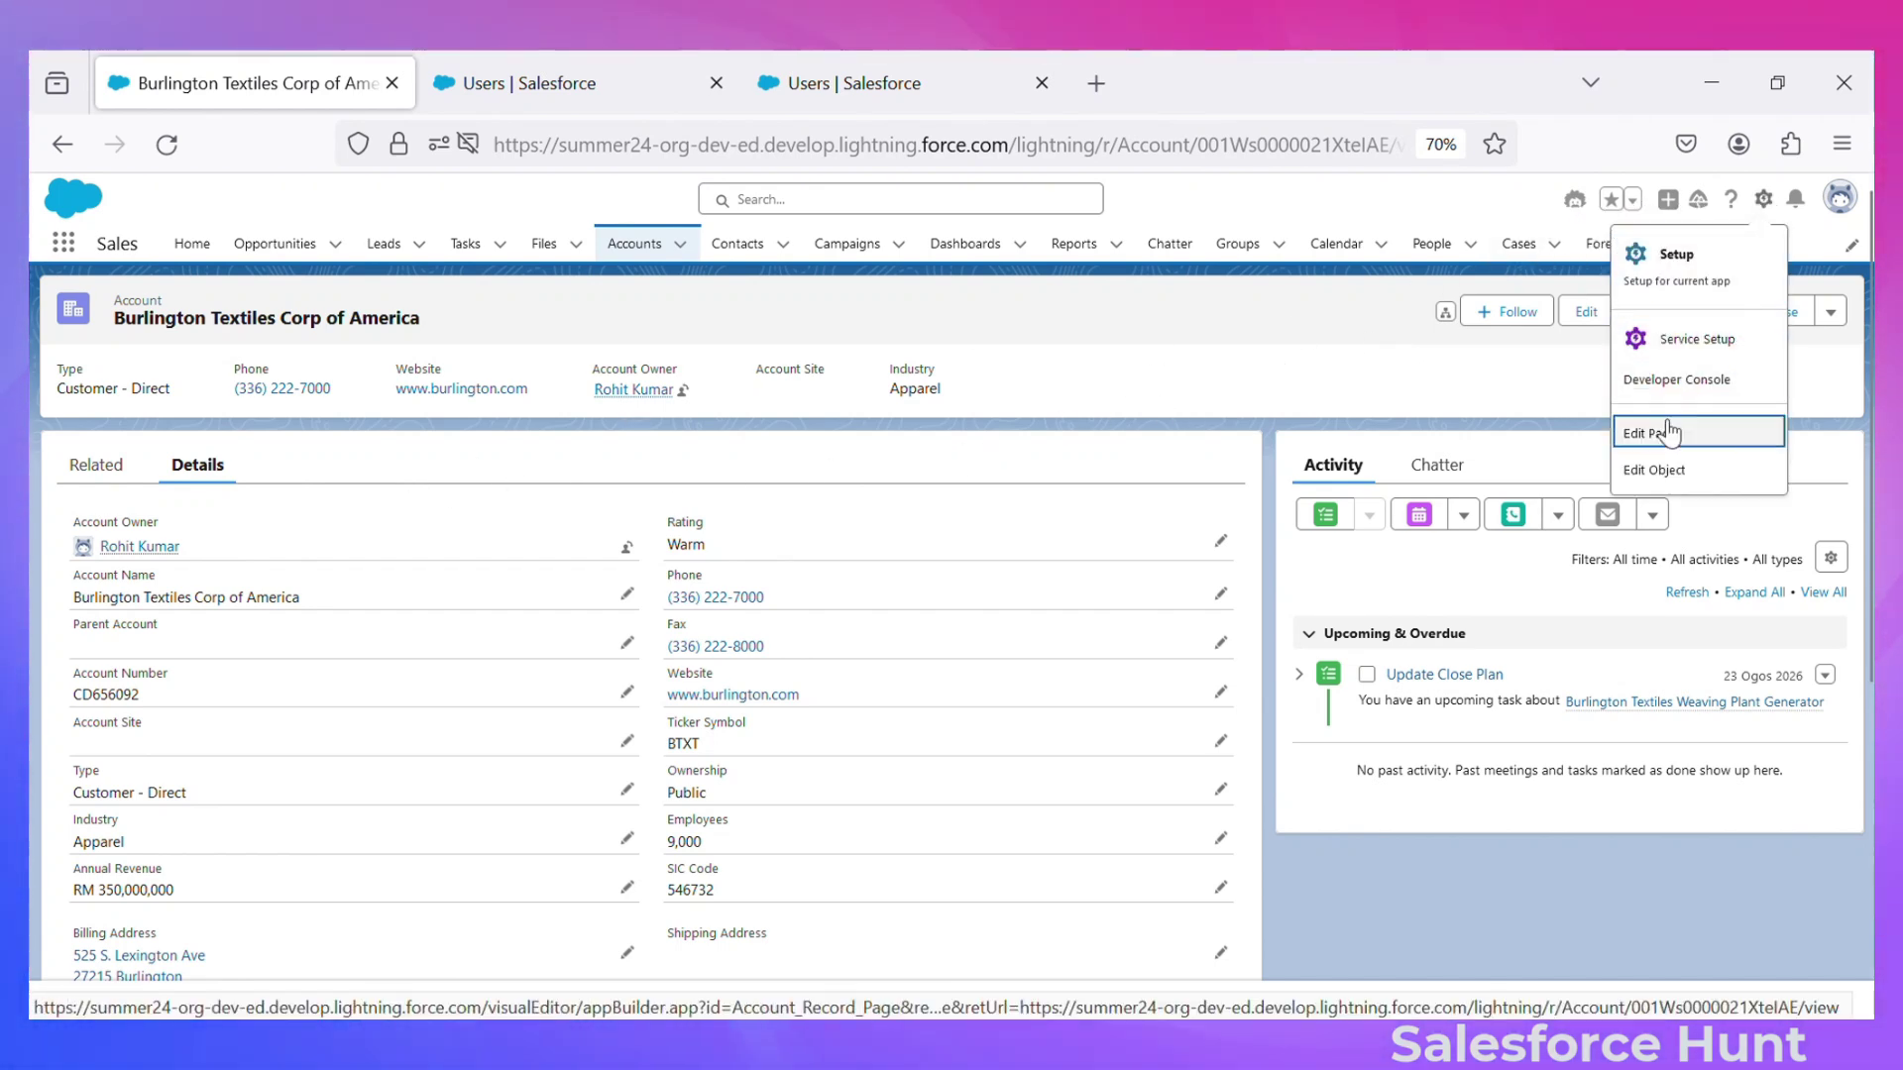
{"action": "left_click", "coordinate": [1663, 435]}
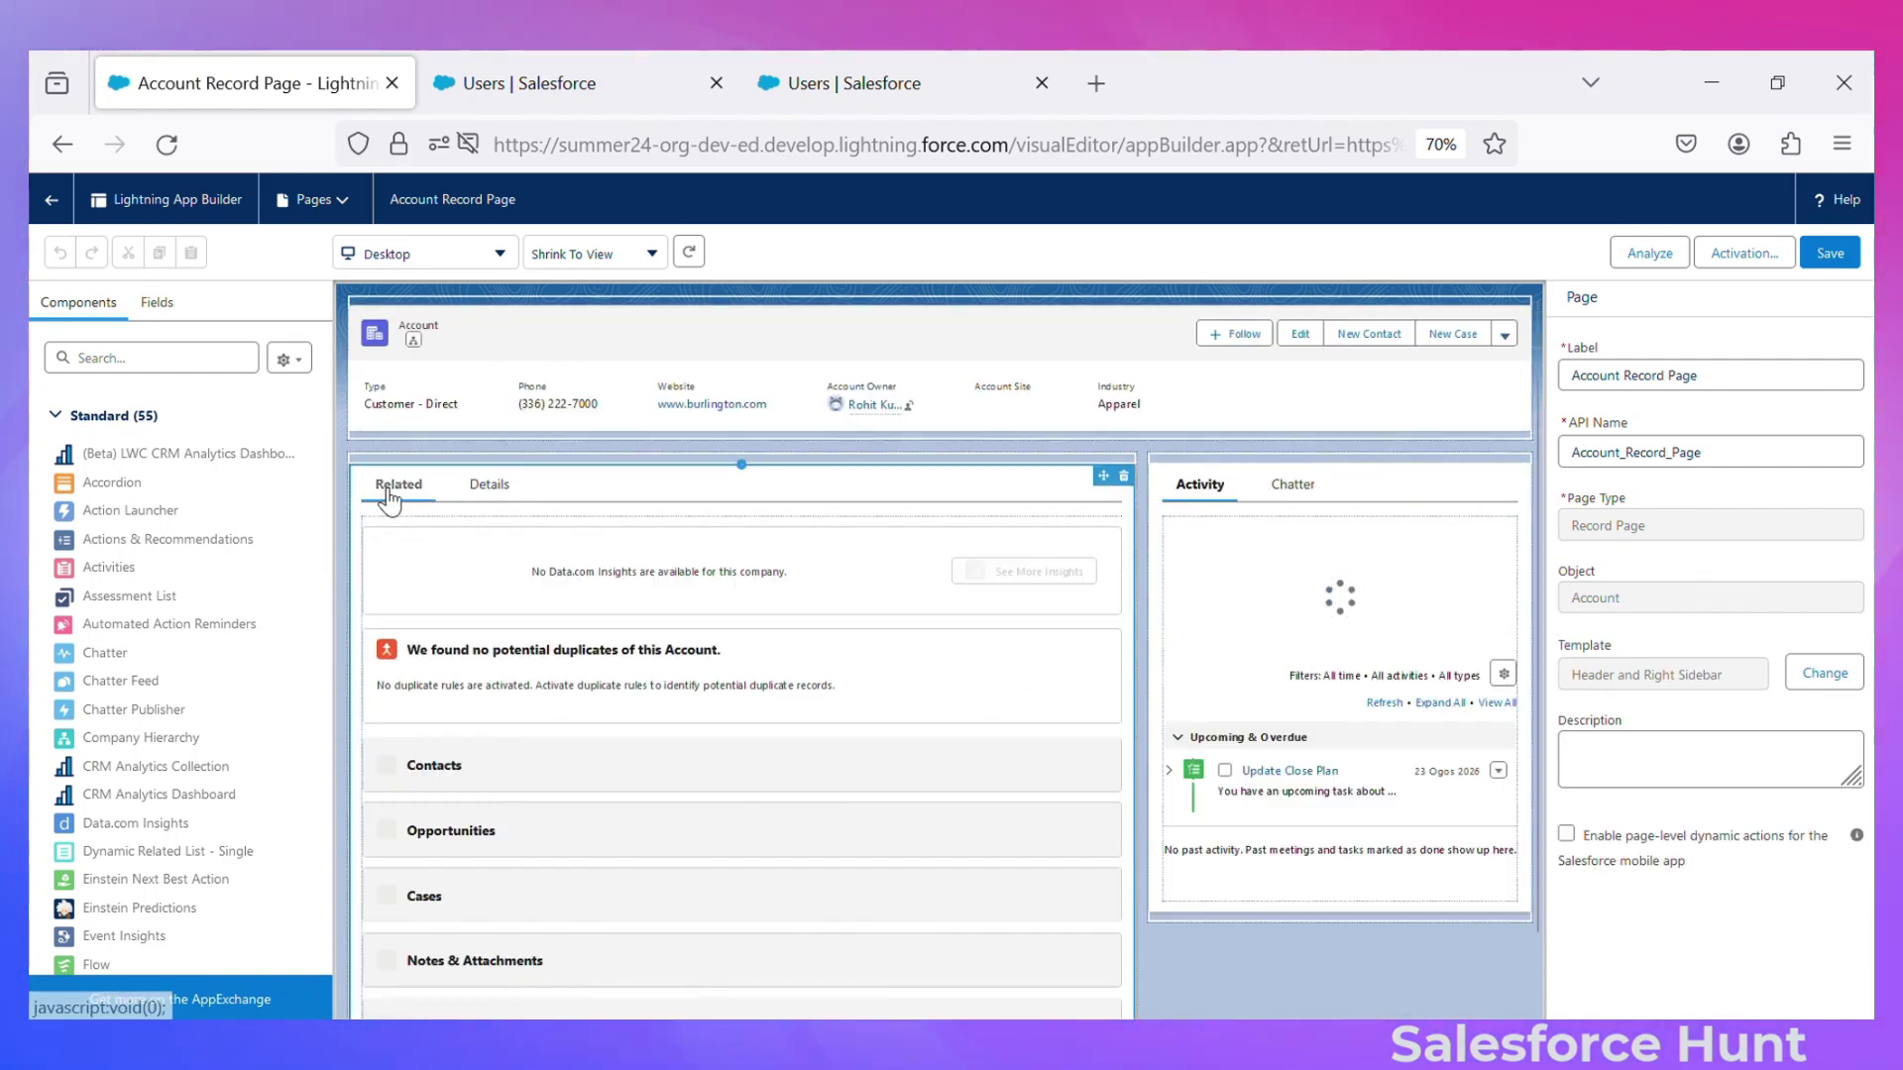
- Review the Tabs component's filter, then return to the Burlington Textiles Corp of America account record
{"action": "left_click", "coordinate": [388, 499]}
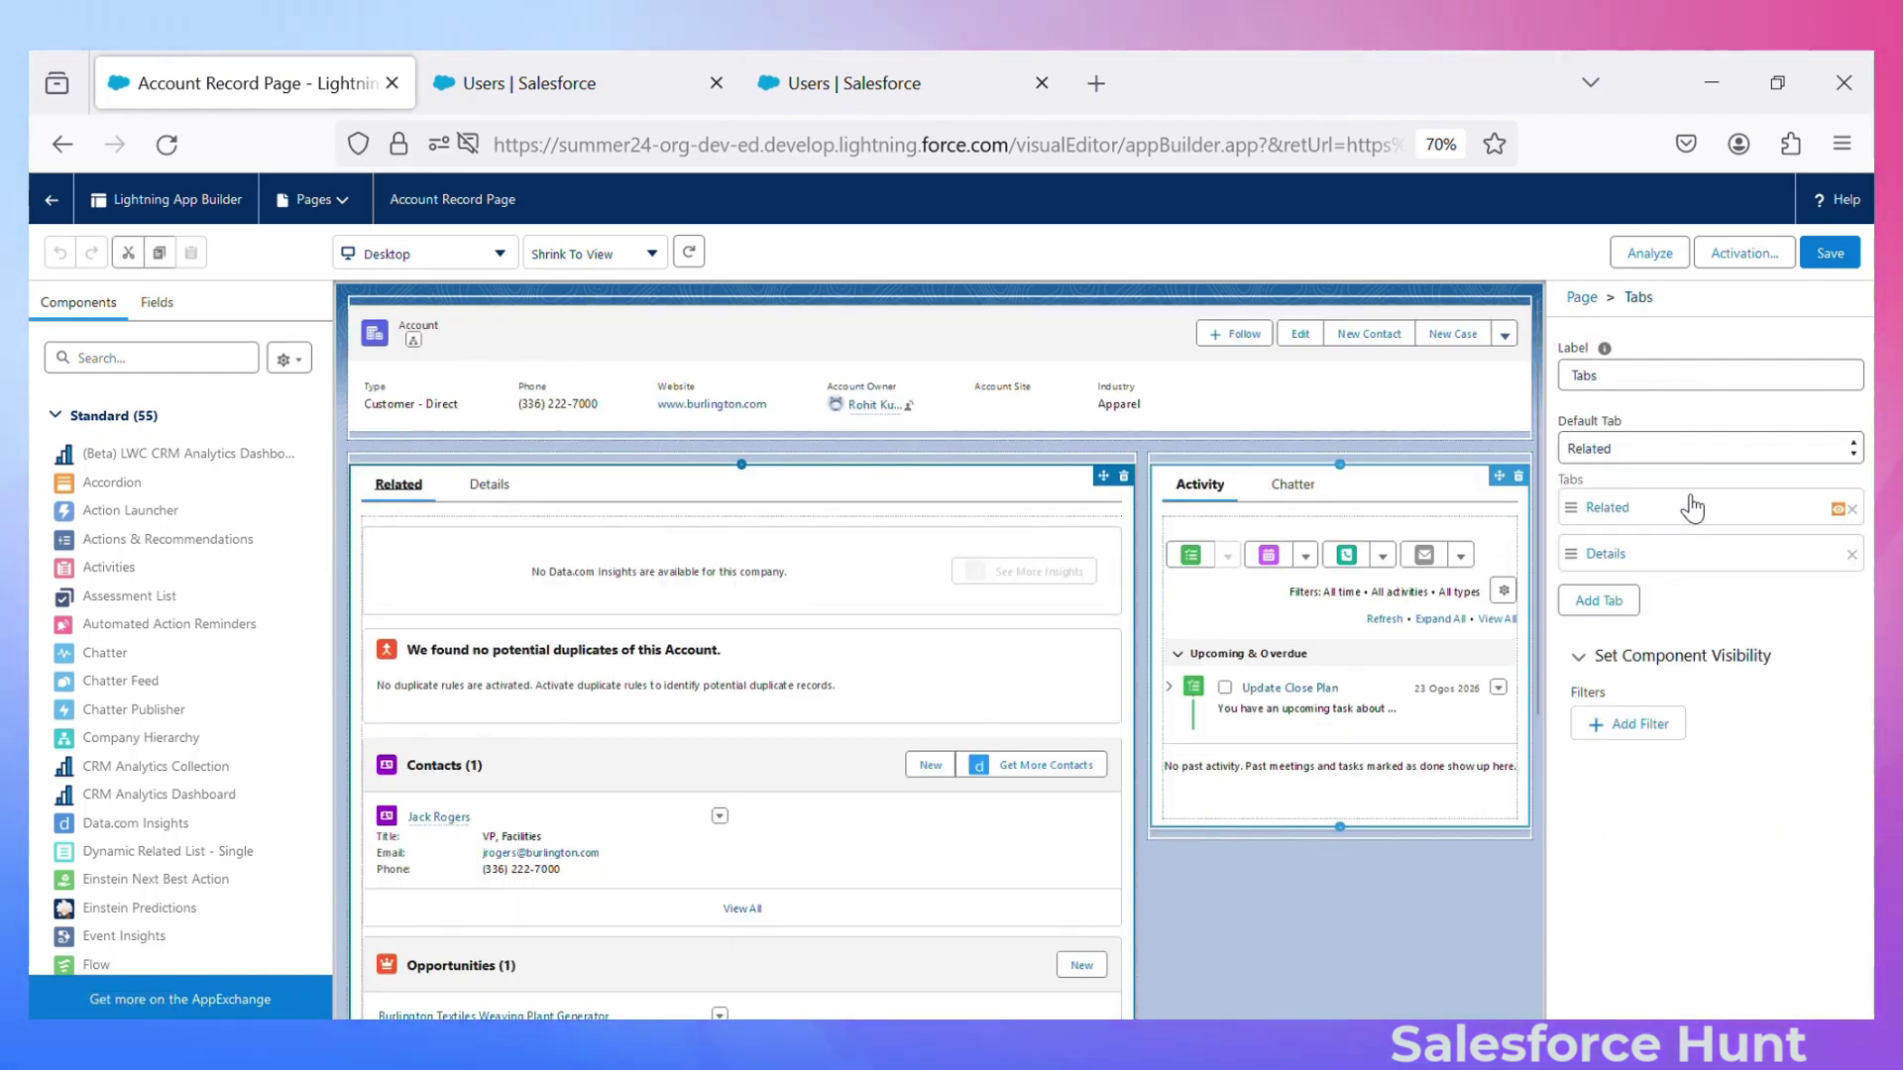
{"action": "left_click_drag", "start_coordinate": [1816, 490], "coordinate": [1847, 528]}
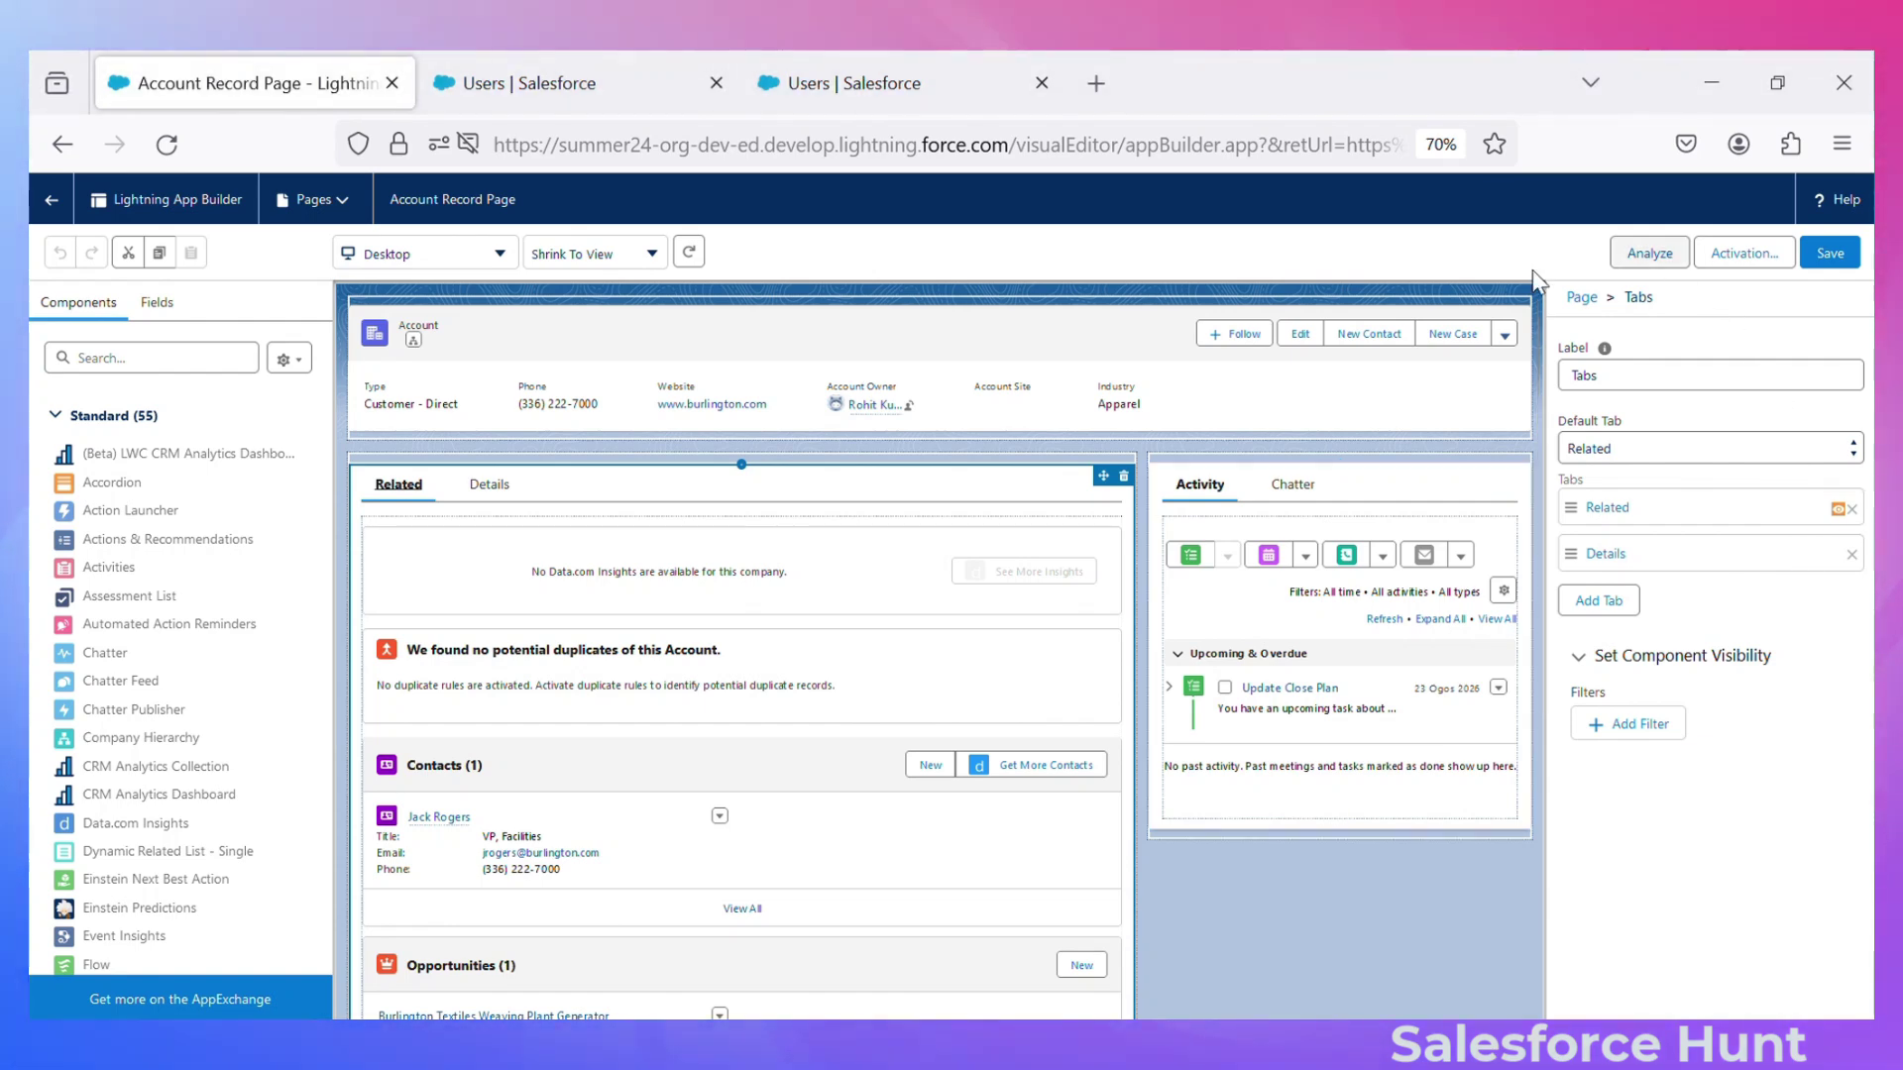
{"action": "left_click", "coordinate": [51, 199]}
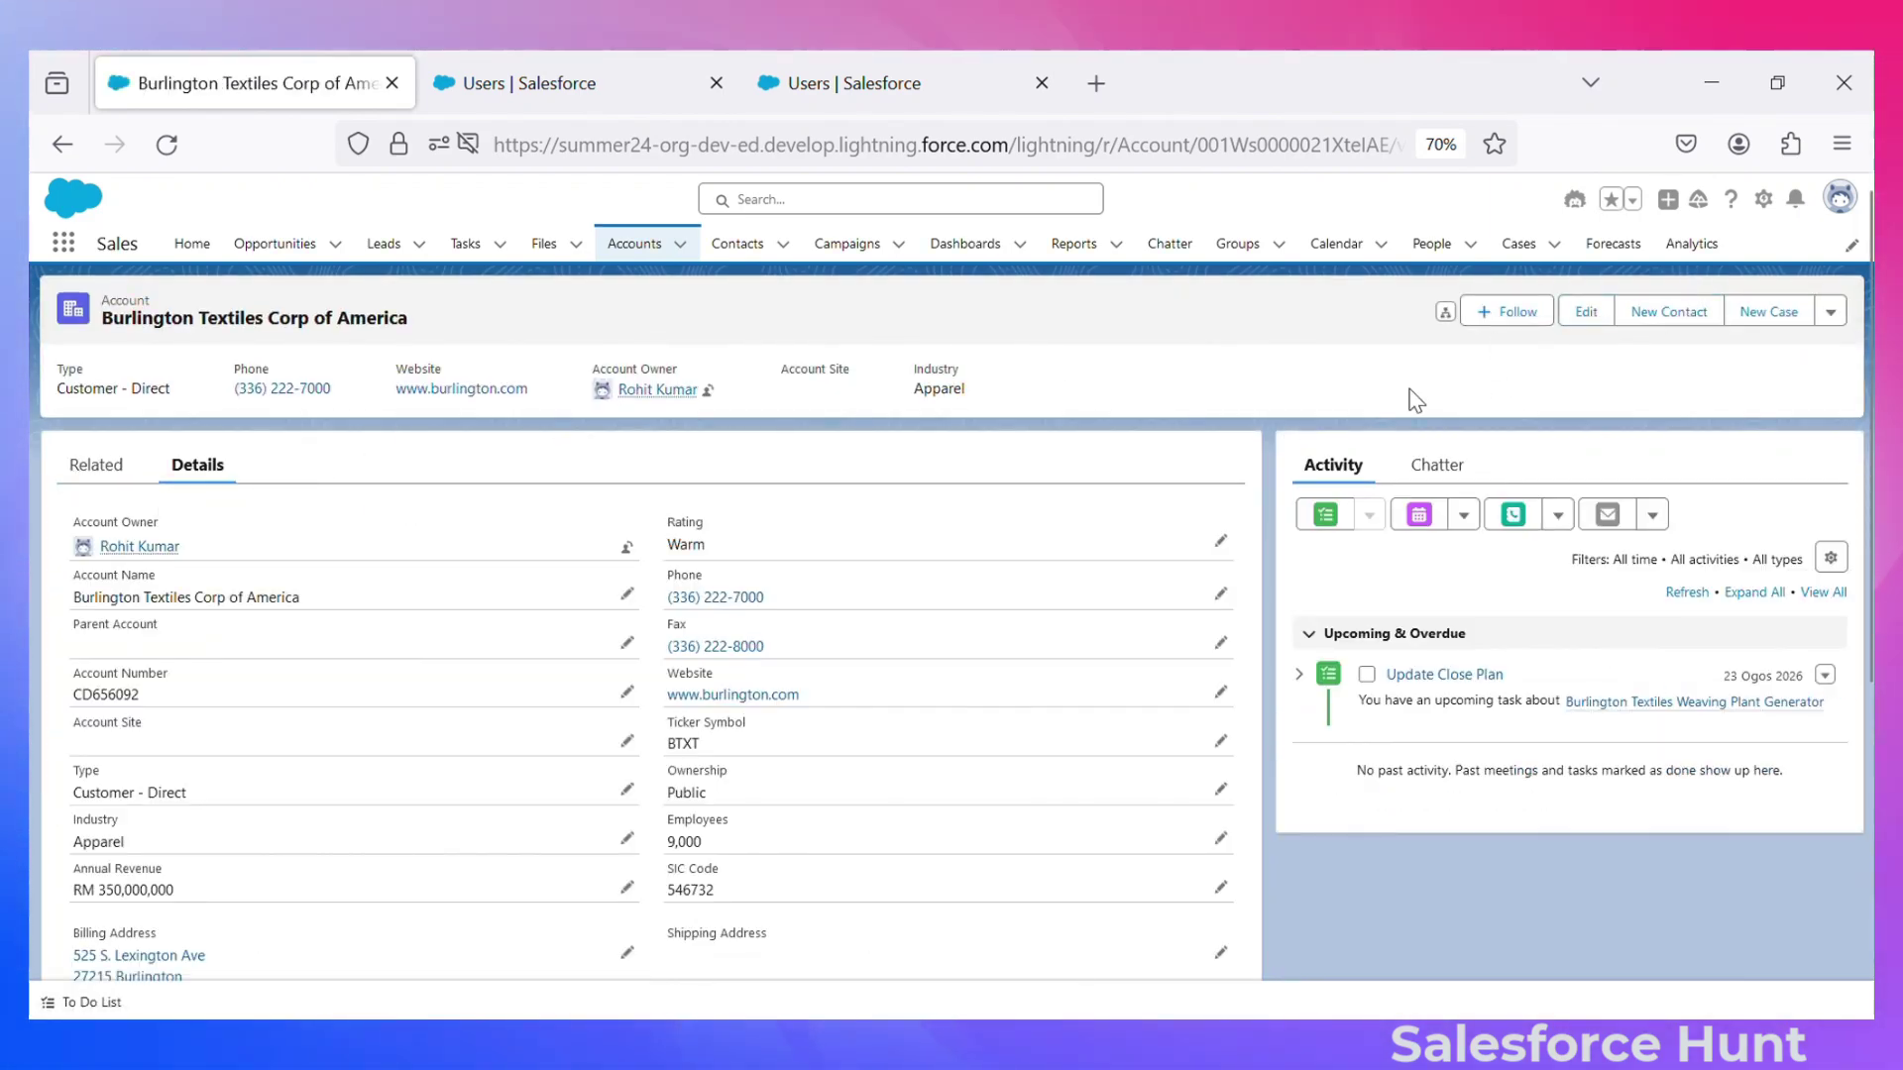
- From the Setup Users list, log in as the Standard User profile user
{"action": "left_click", "coordinate": [1838, 198]}
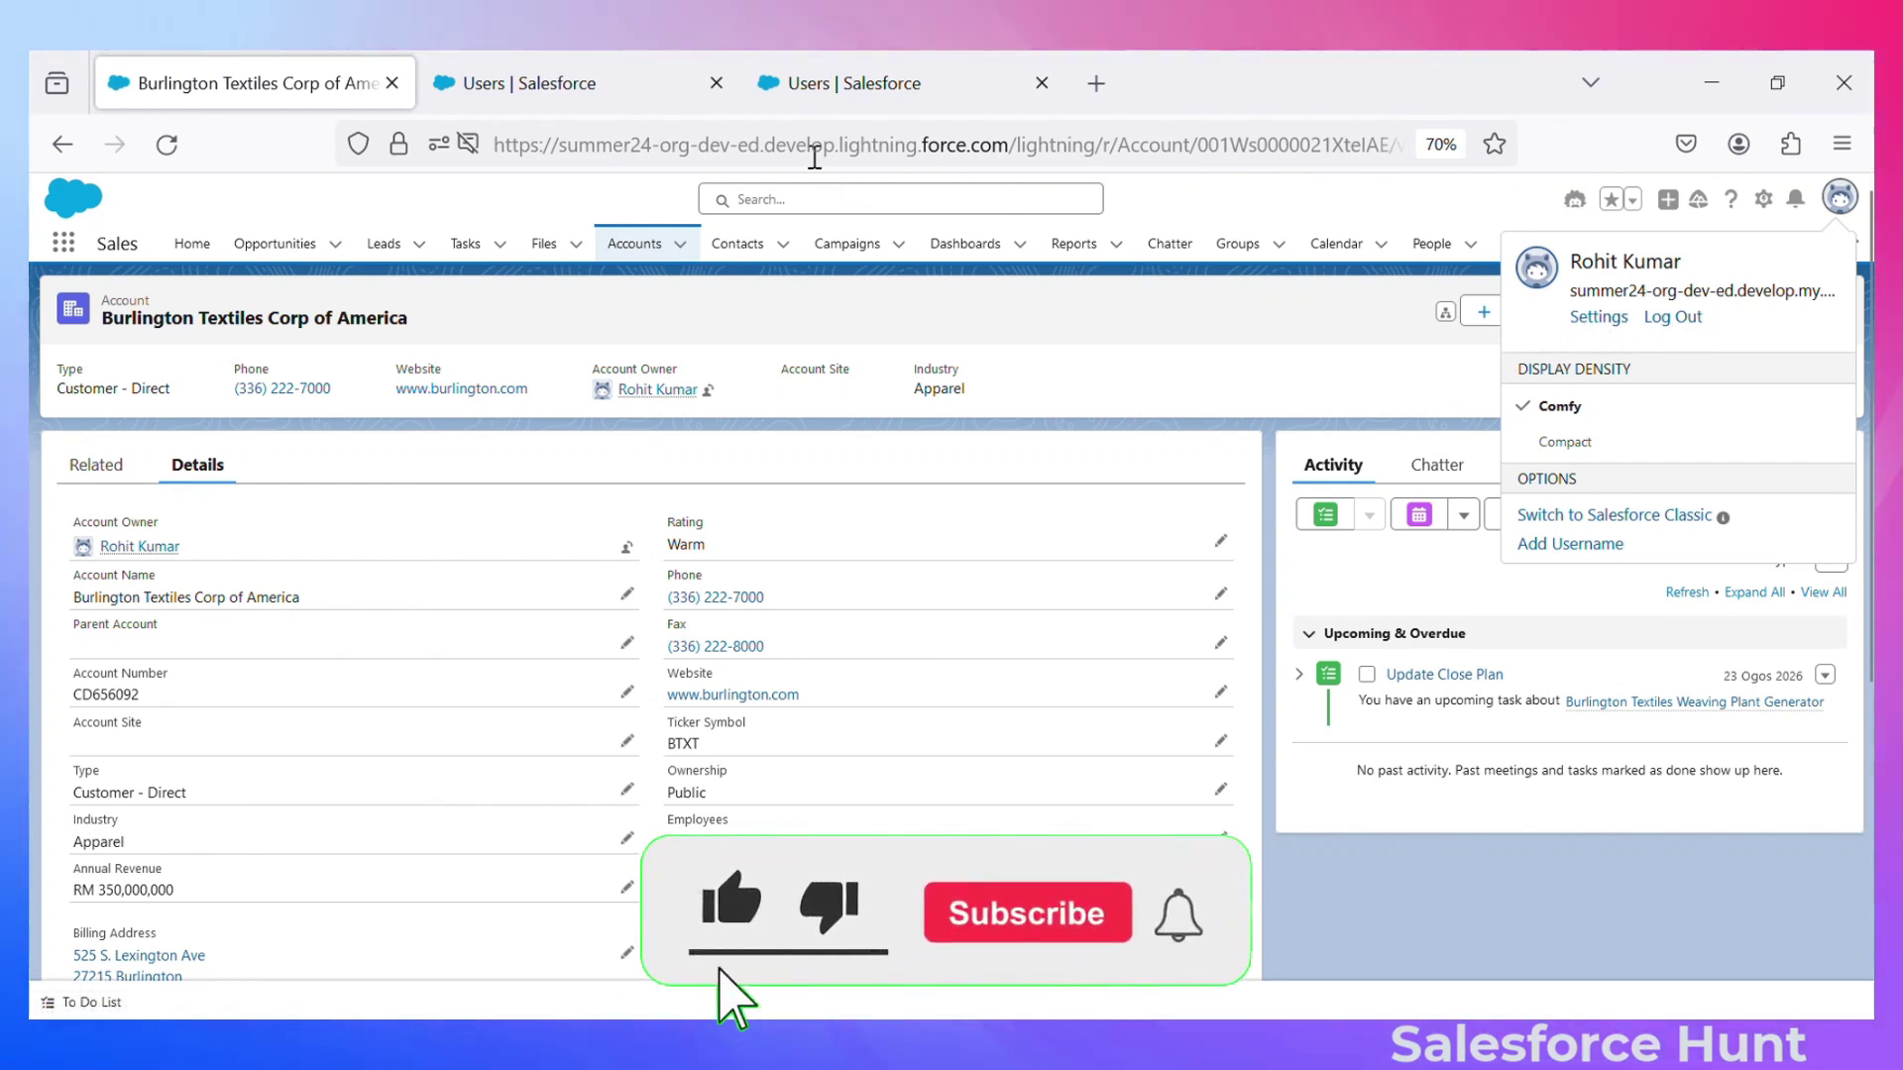
{"action": "left_click", "coordinate": [749, 95]}
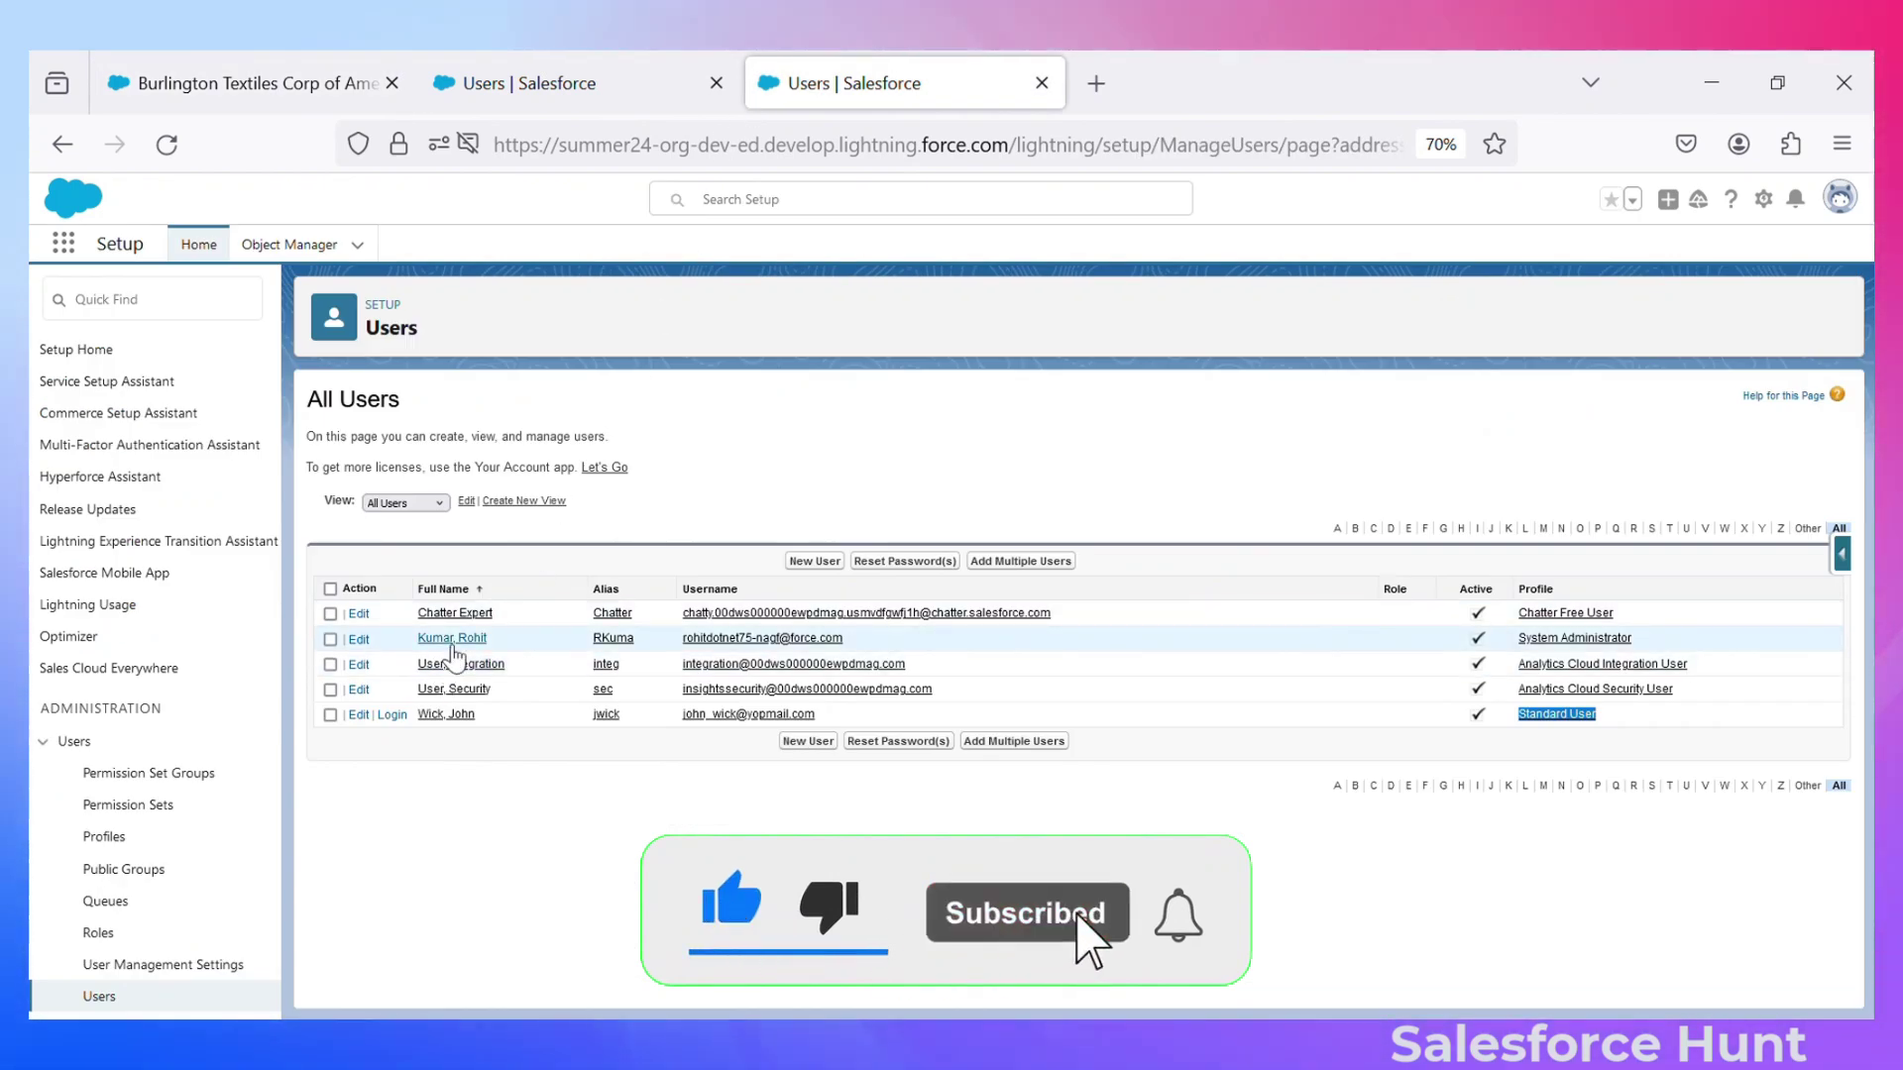
{"action": "left_click_drag", "start_coordinate": [1633, 638], "coordinate": [1520, 638]}
{"action": "left_click", "coordinate": [1182, 793]}
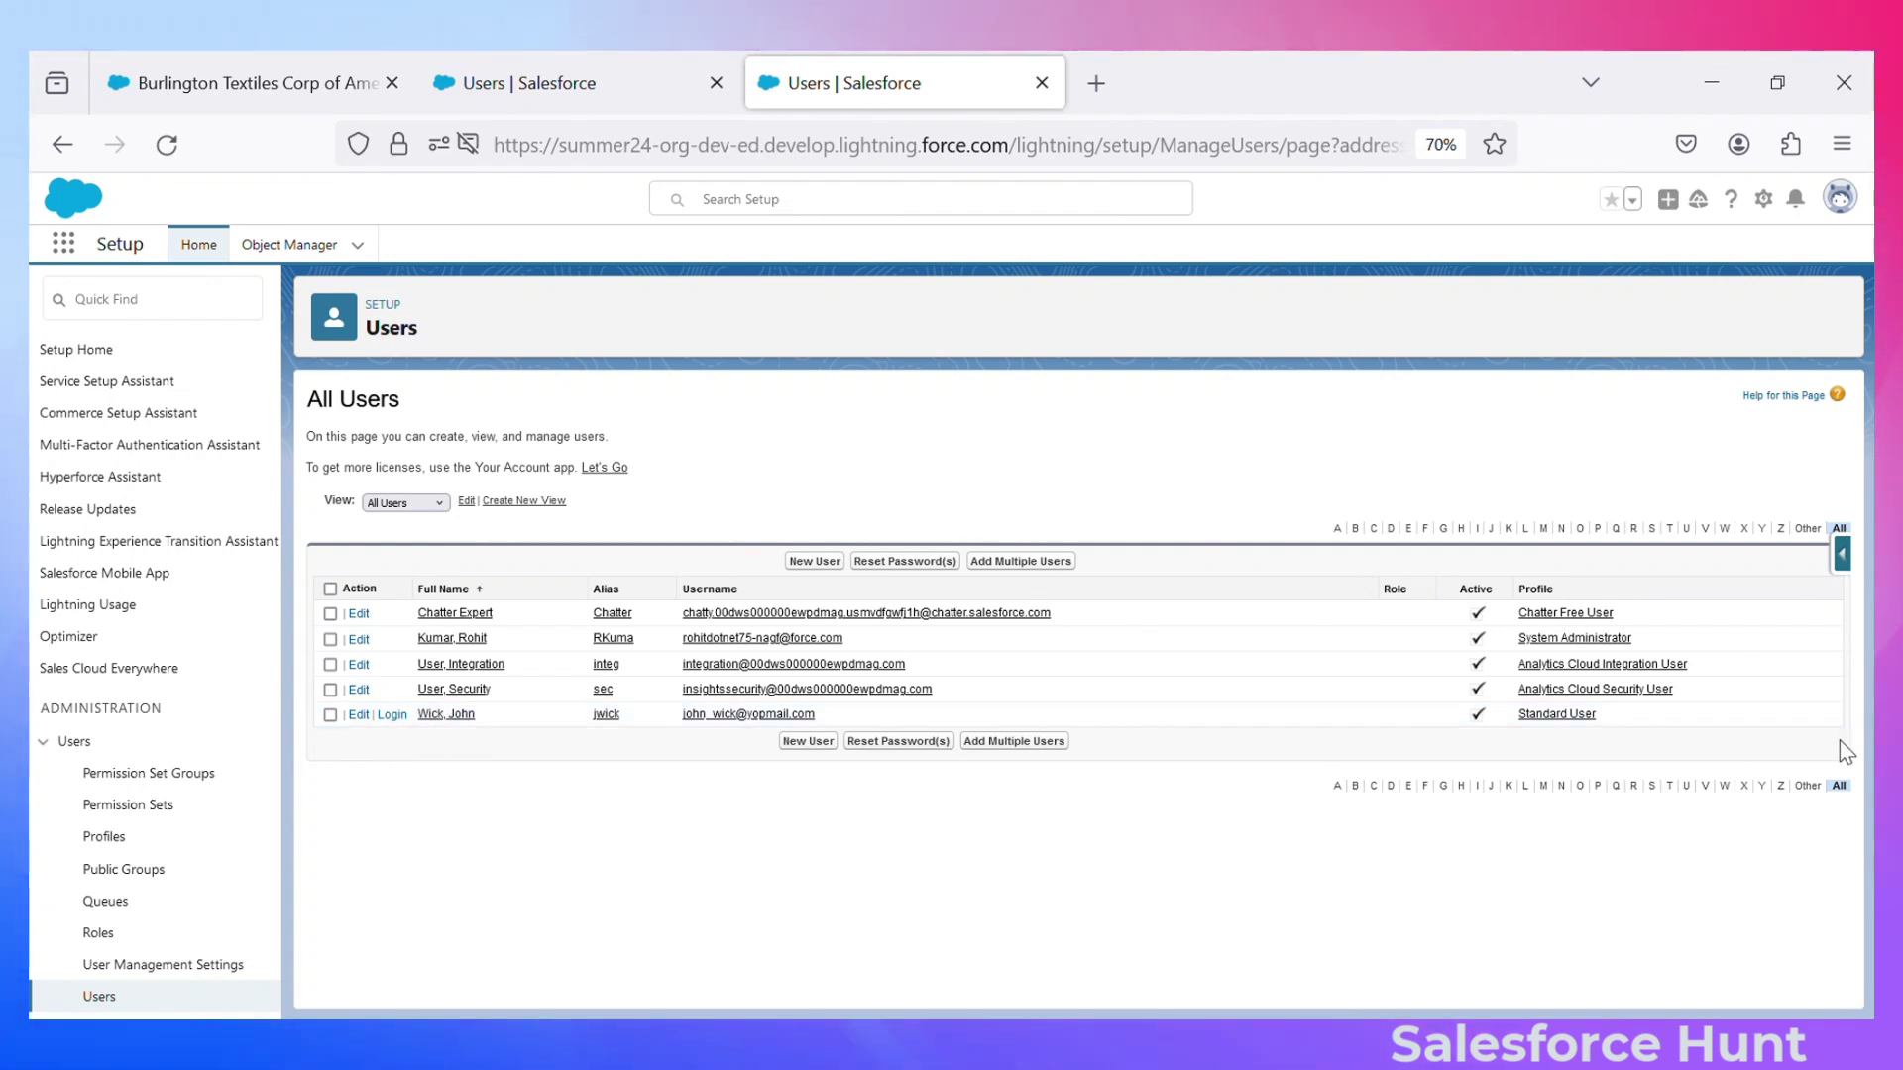
{"action": "left_click", "coordinate": [394, 715]}
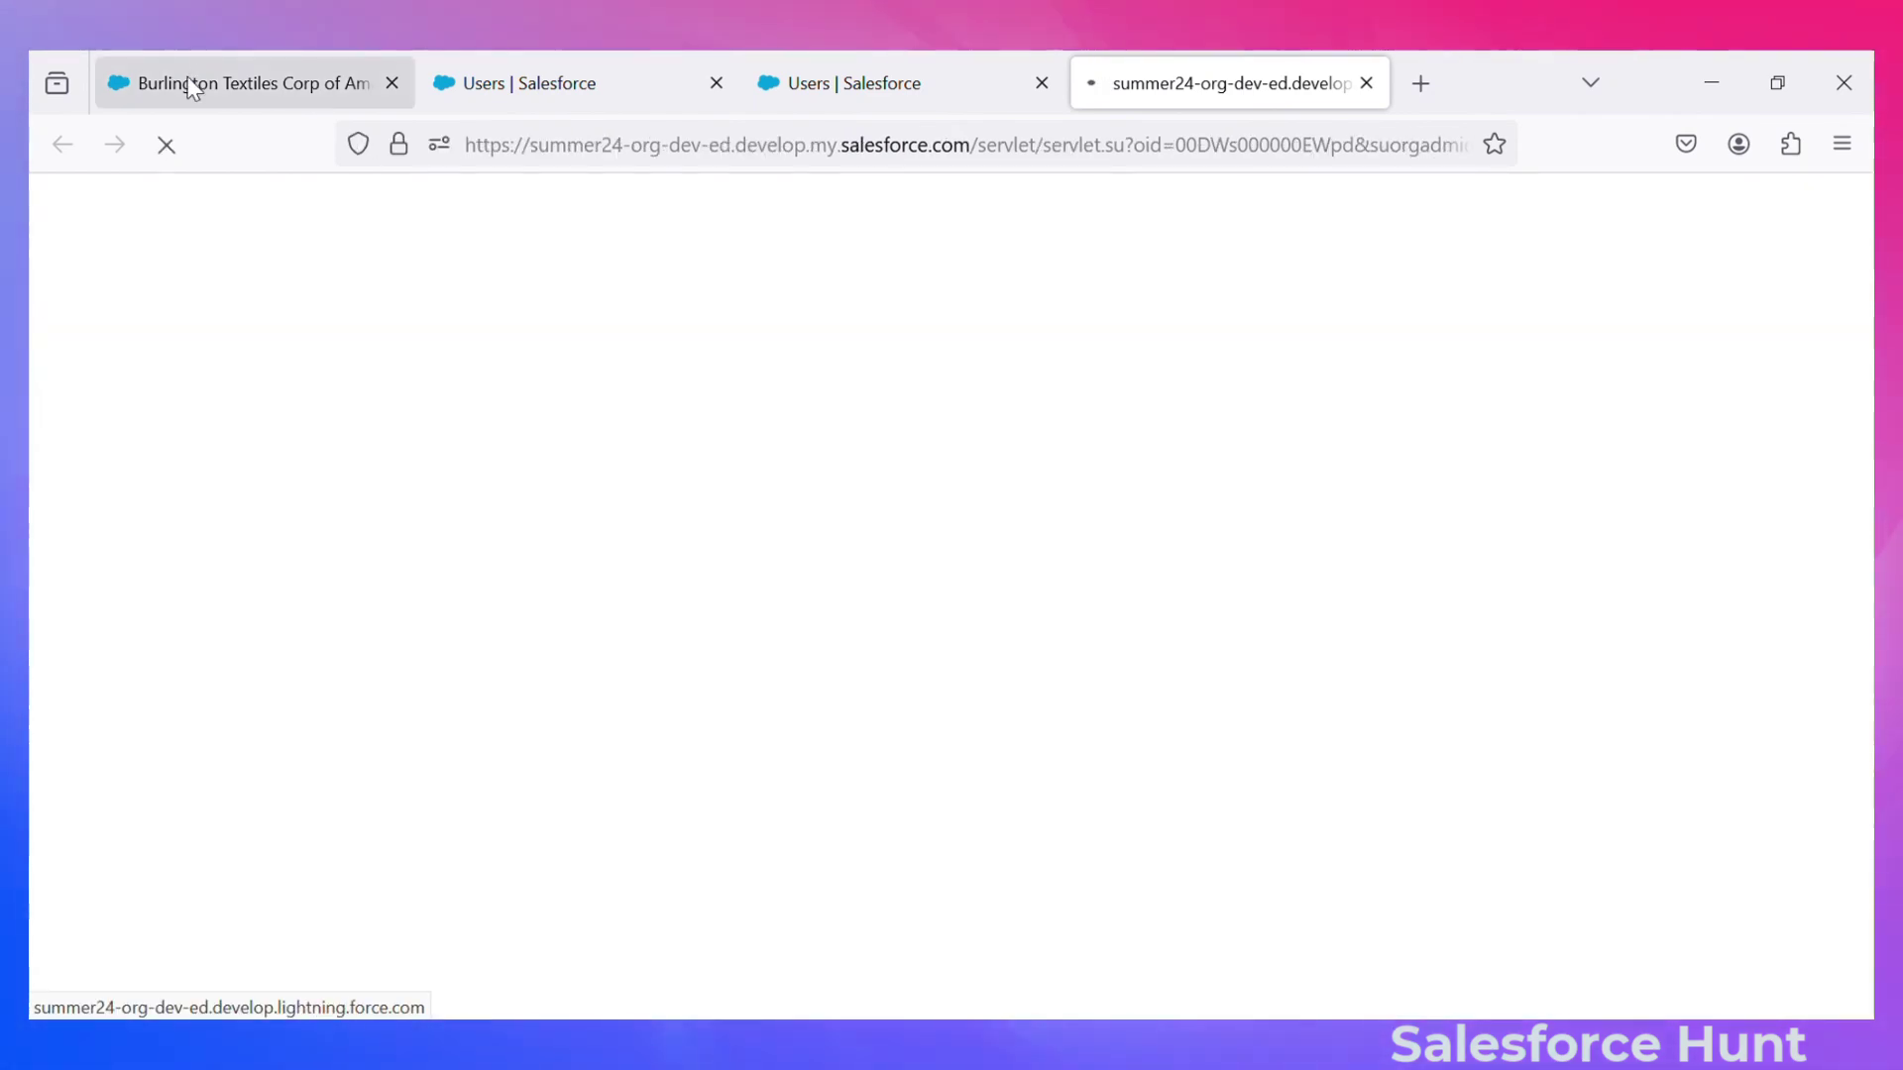
- Open Burlington Textiles Corp of America as the Standard User and compare it with the administrator's view
{"action": "left_click", "coordinate": [188, 83]}
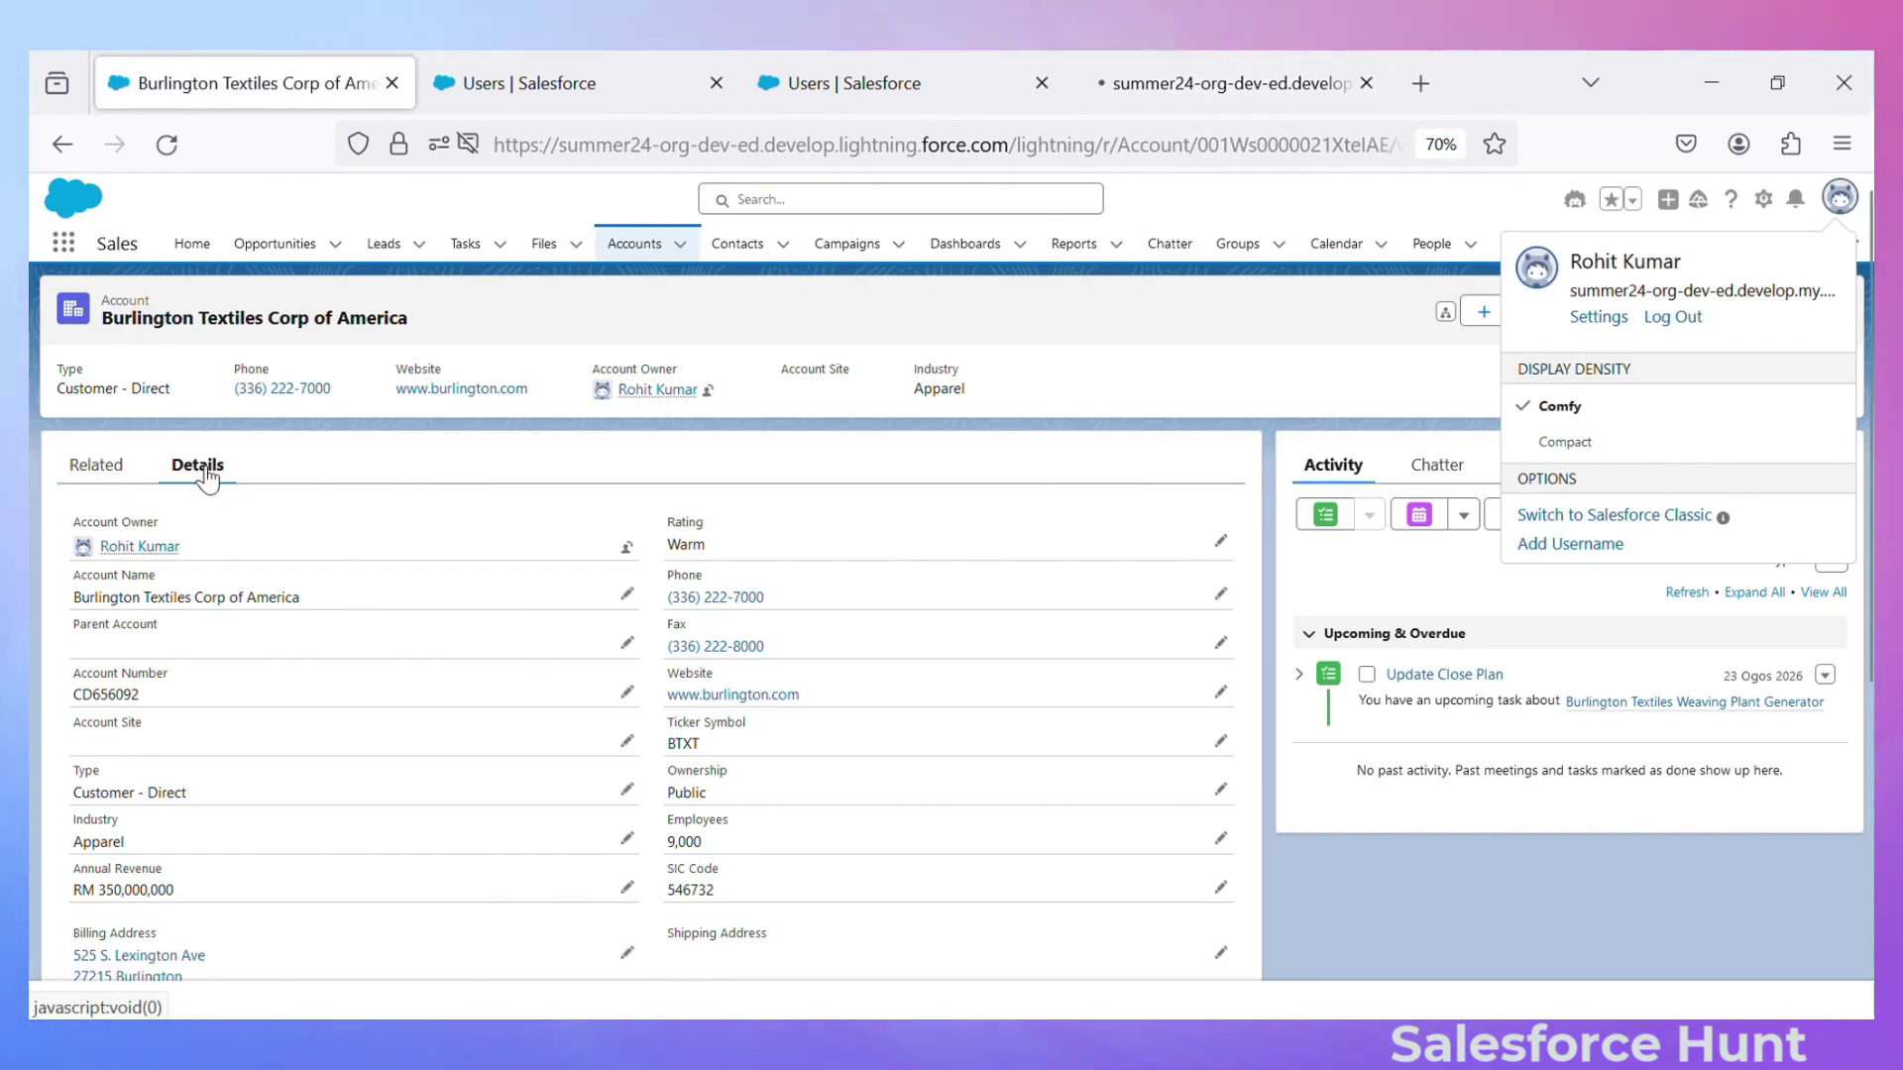
{"action": "left_click", "coordinate": [1257, 99]}
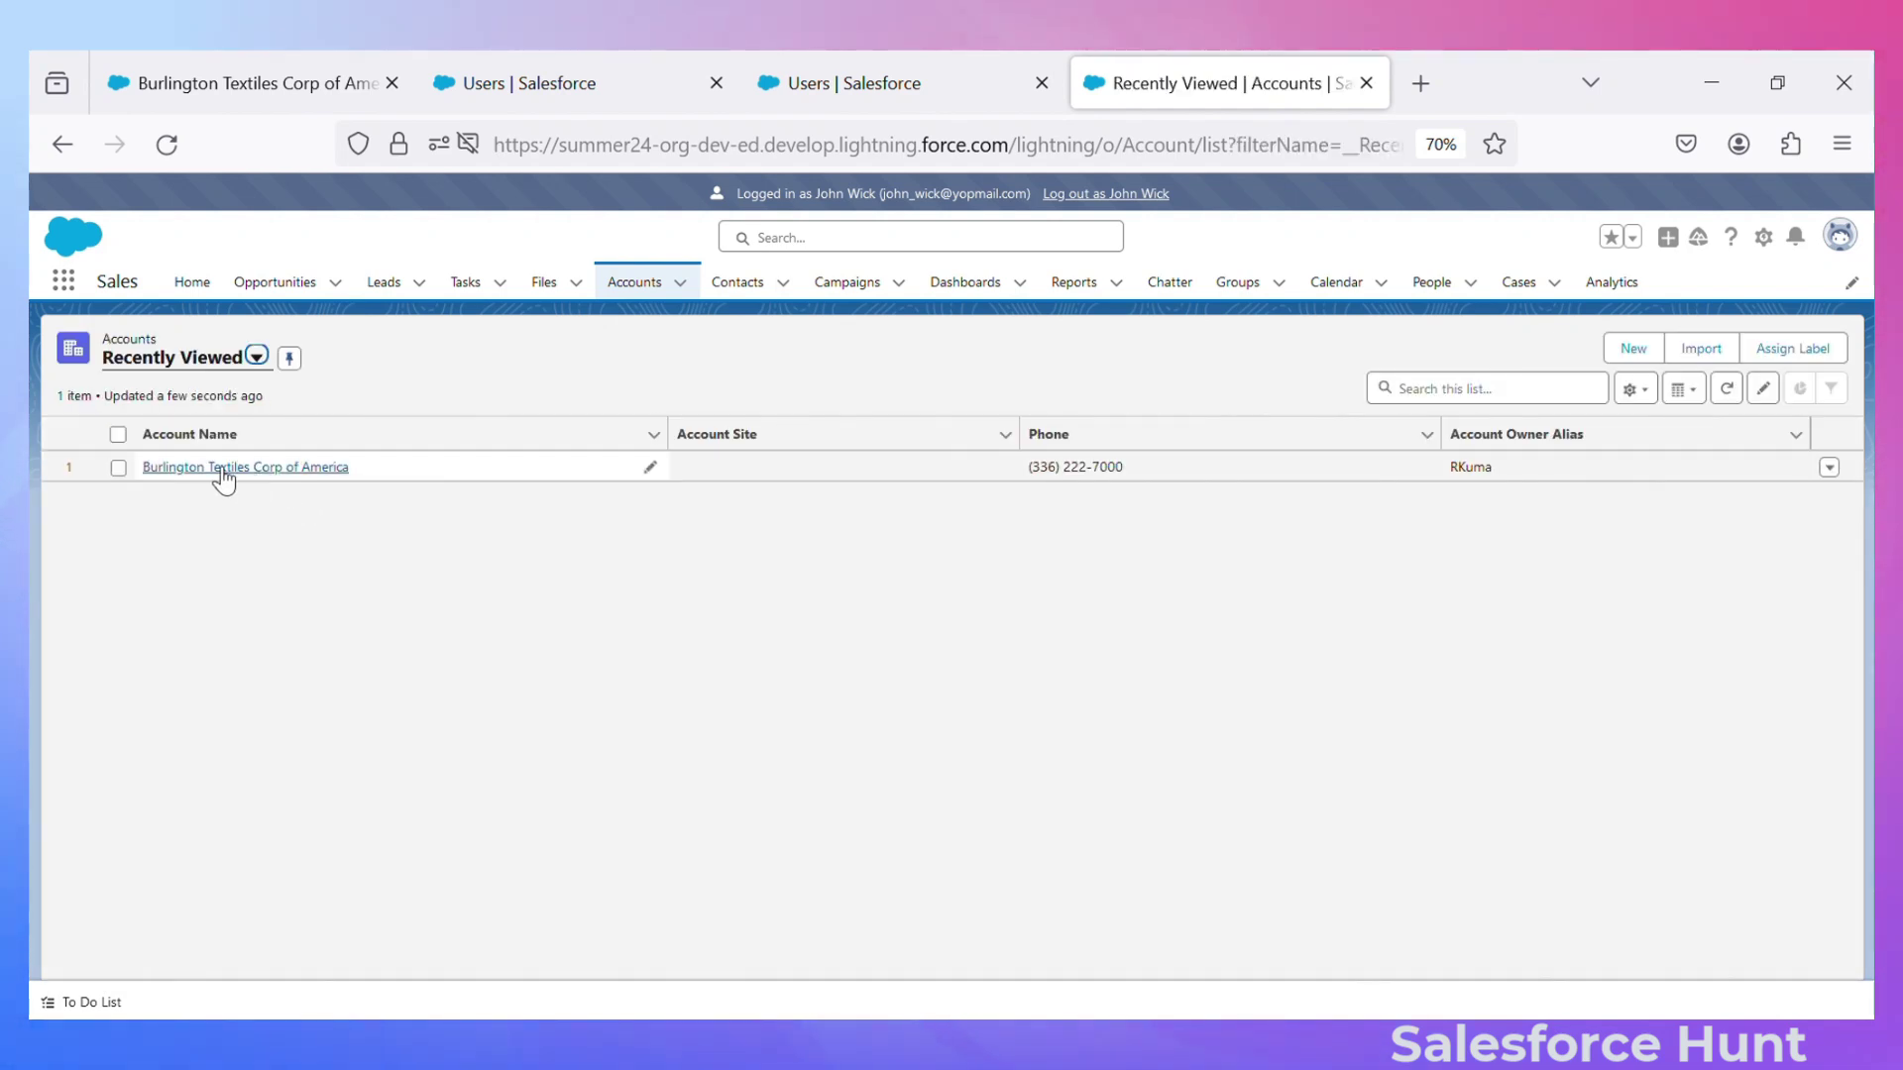
{"action": "left_click", "coordinate": [216, 474]}
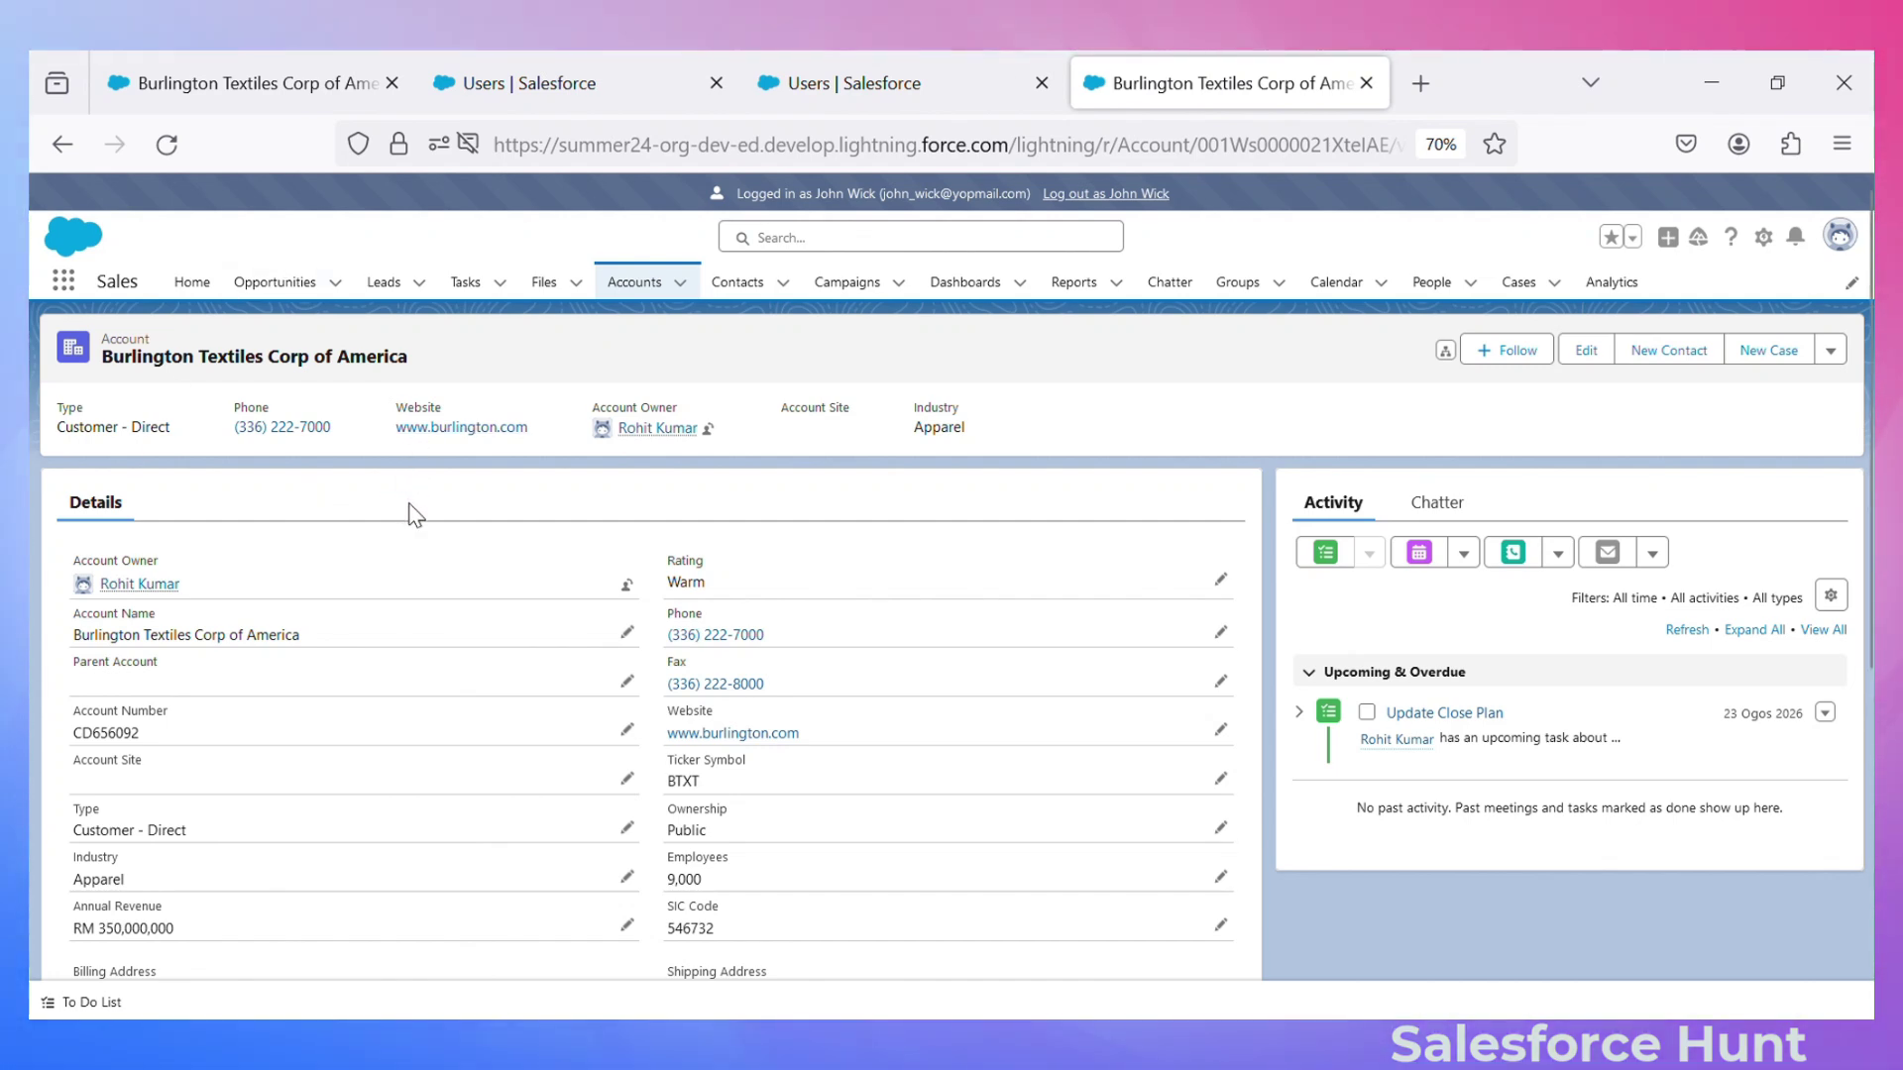
{"action": "left_click", "coordinate": [180, 73]}
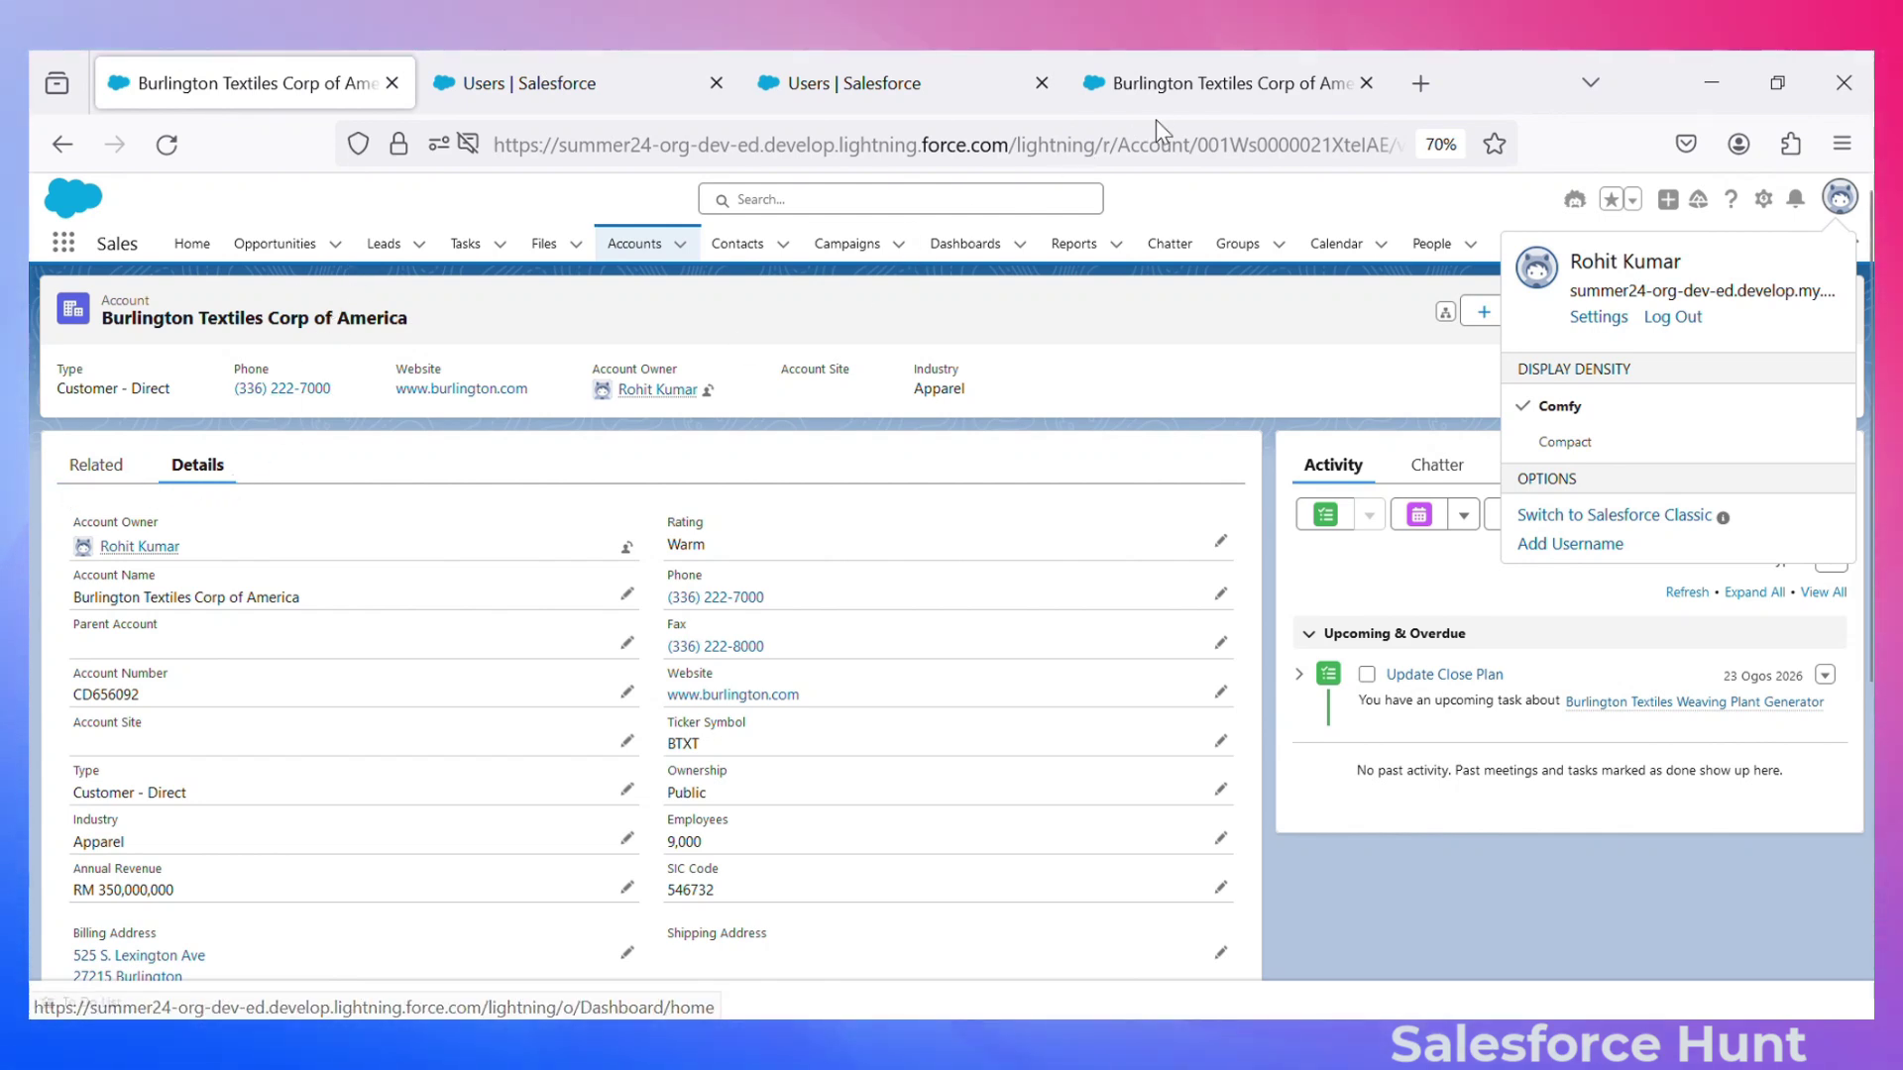
{"action": "left_click", "coordinate": [1213, 89]}
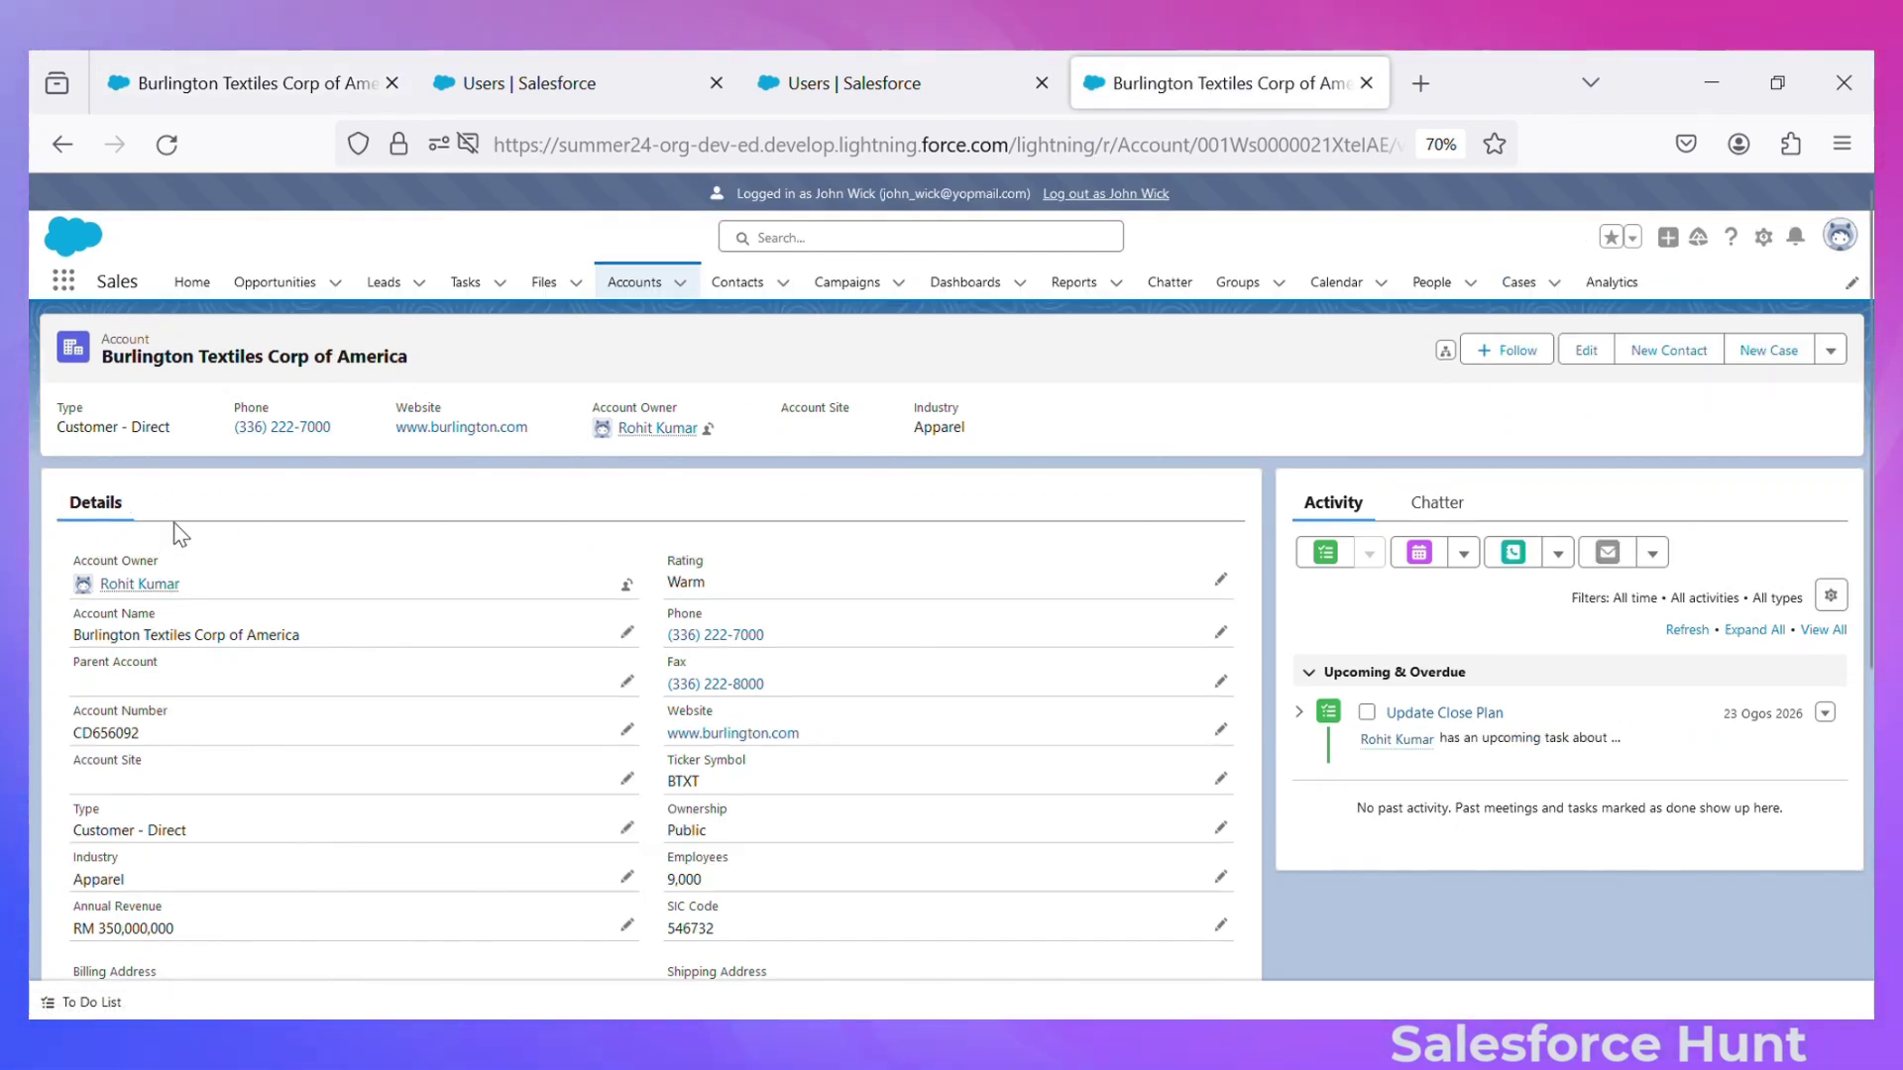